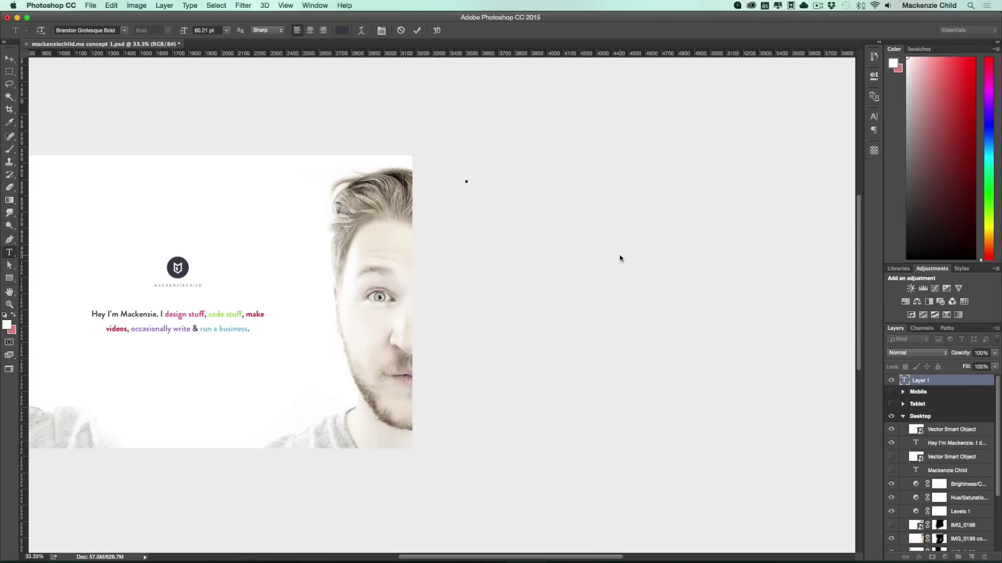
Add a three-line text list reading Blog Posts, Newsletter signup form and Store, and place it just outside the Desktop artboard's right edge
type("Blog Posts")
key("Return")
type("New sletter si")
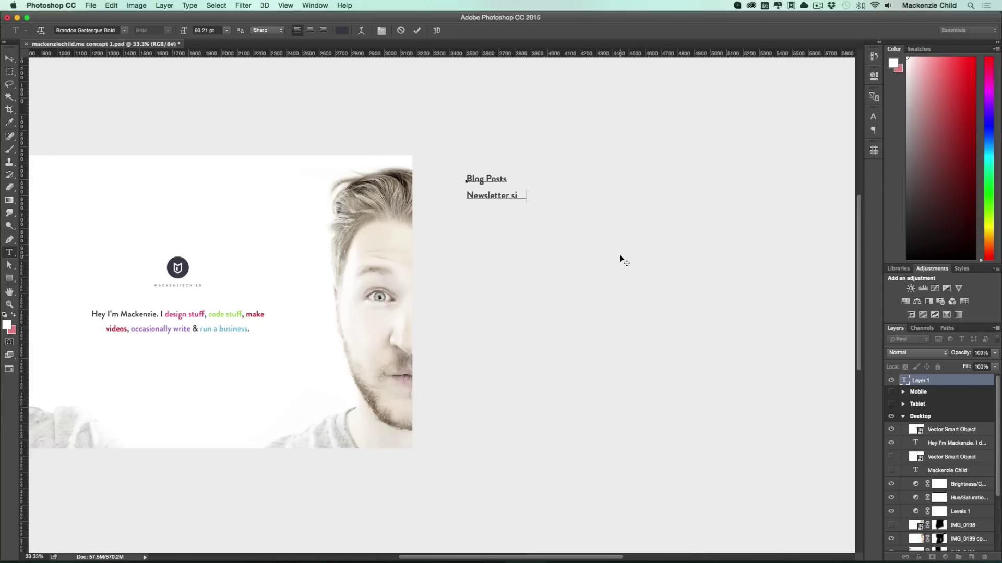
type("gnup for m")
key("Return")
type("Store")
key("super+Return")
scroll(619, 254, "left", 5)
key("v")
left_click_drag(587, 220, 690, 295)
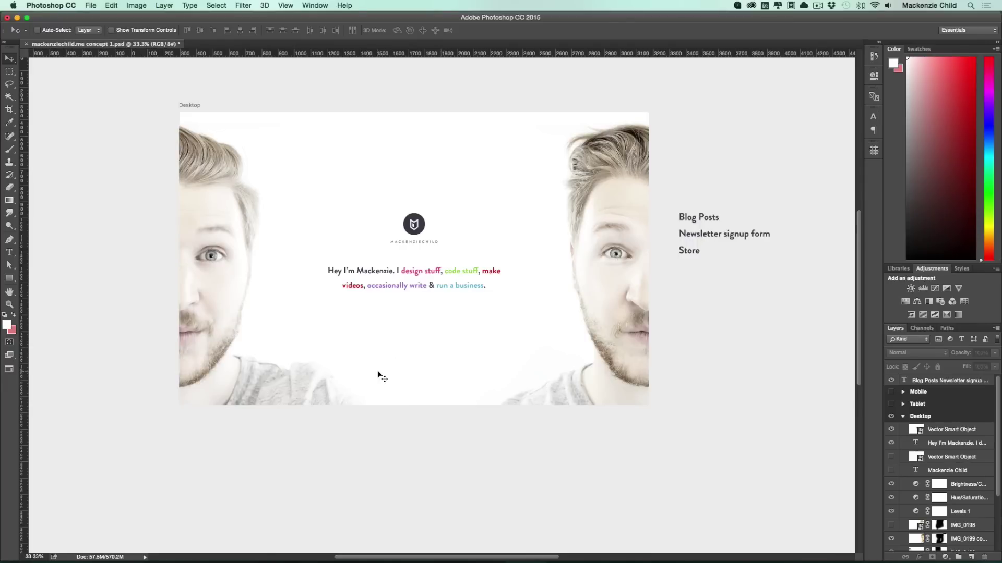
Extend the Desktop artboard downward to a height of about 5386 px, keeping its width at 2880 px
key("super+plus")
left_click_drag(356, 262, 374, 297)
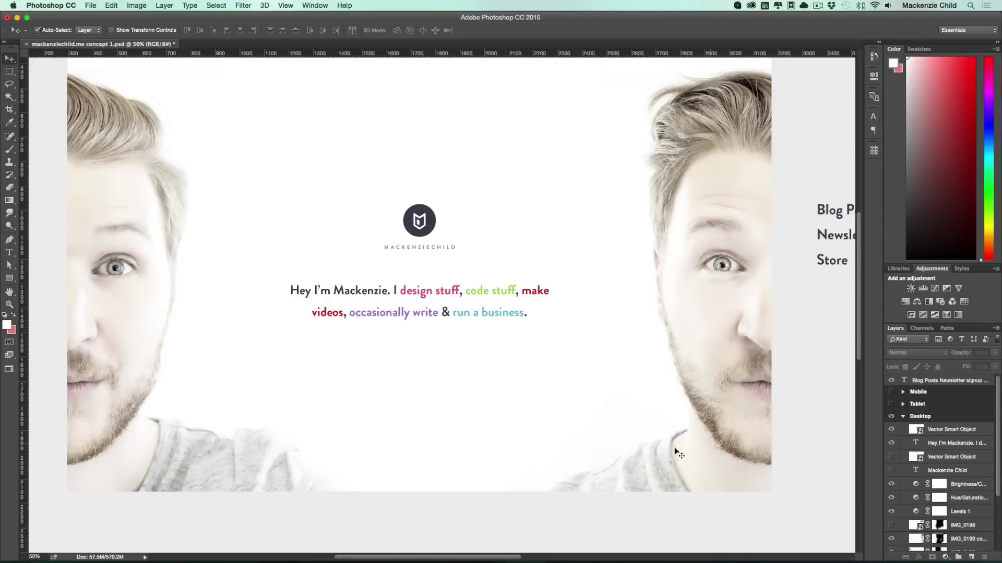
key("super+minus")
left_click_drag(615, 448, 633, 400)
key("shift+v")
left_click(415, 358)
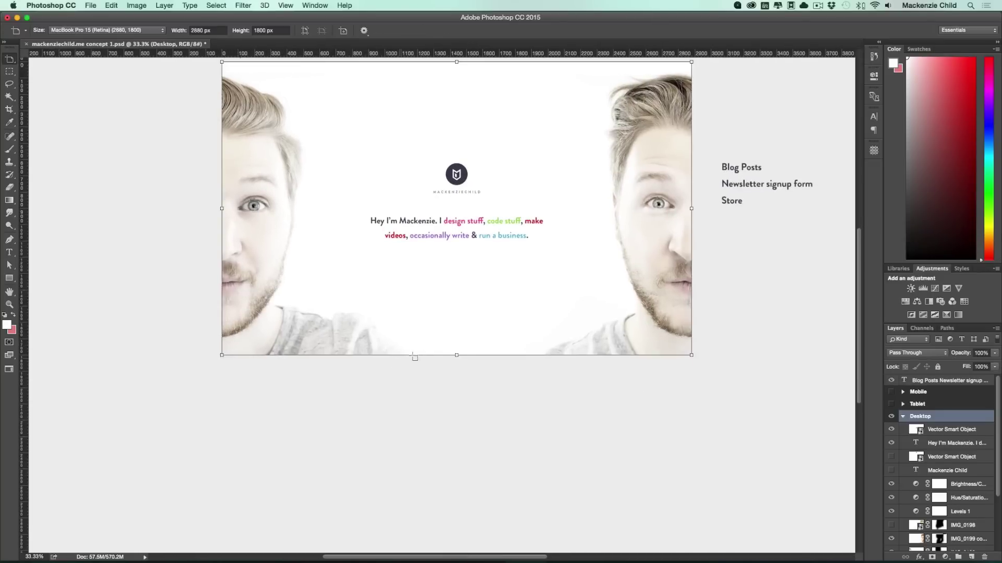
left_click_drag(457, 356, 458, 480)
scroll(458, 476, "down", 5)
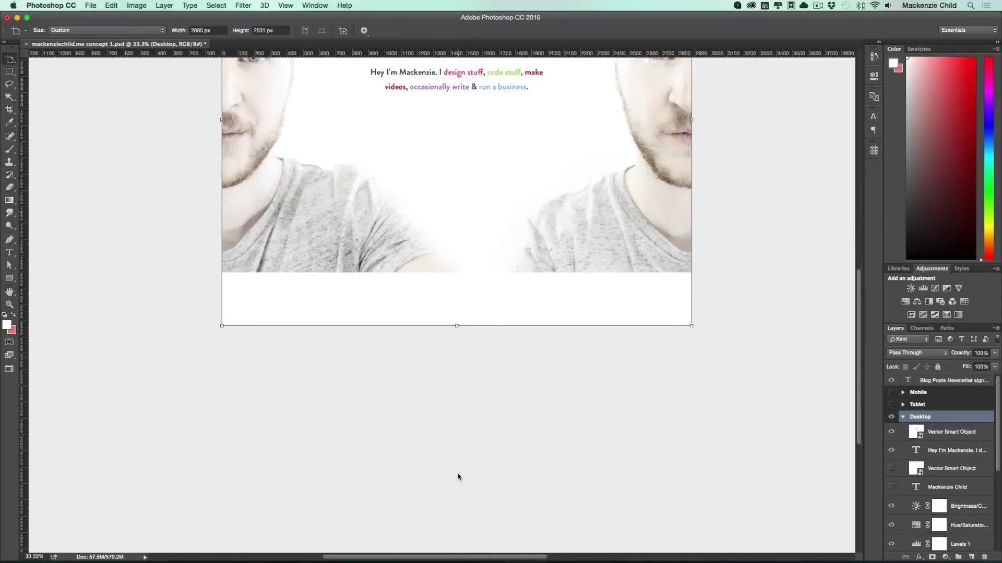
left_click_drag(456, 285, 461, 449)
scroll(464, 448, "down", 10)
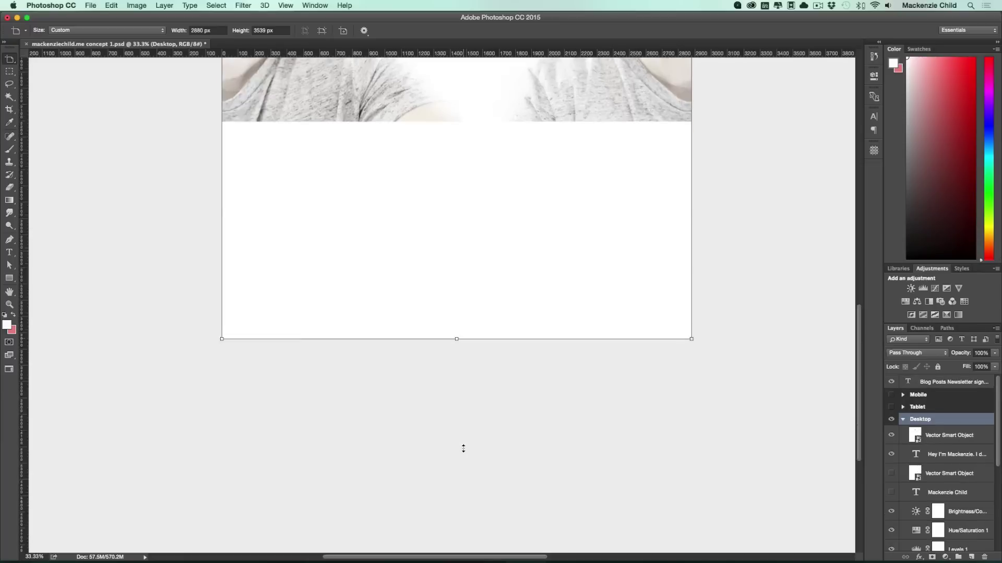
left_click_drag(456, 122, 458, 420)
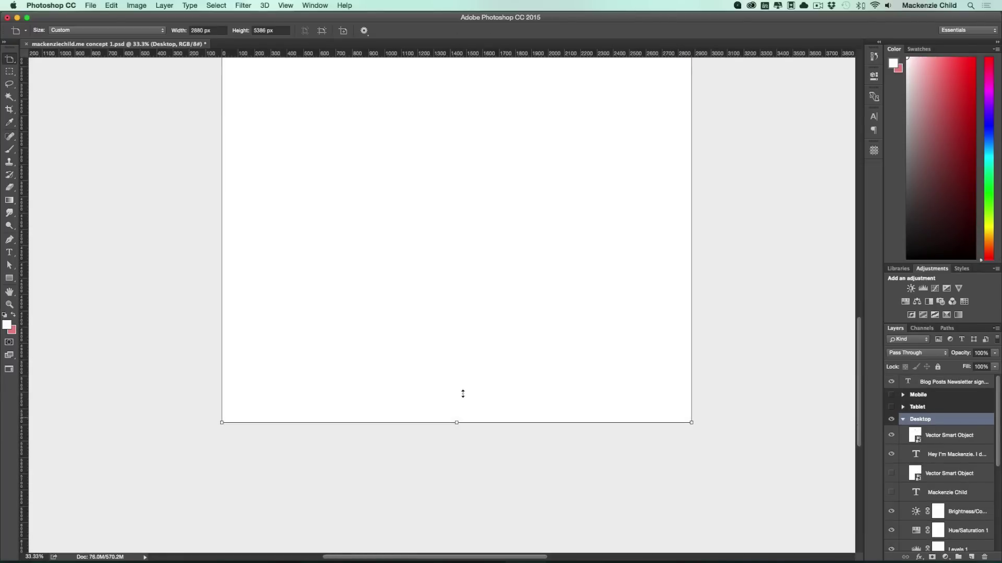
Marquee-select the lower strip across both photos and paint black on the IMG_0199 copy 2 mask to hide the right shirt there
key("v")
scroll(755, 243, "up", 10)
scroll(756, 246, "up", 6)
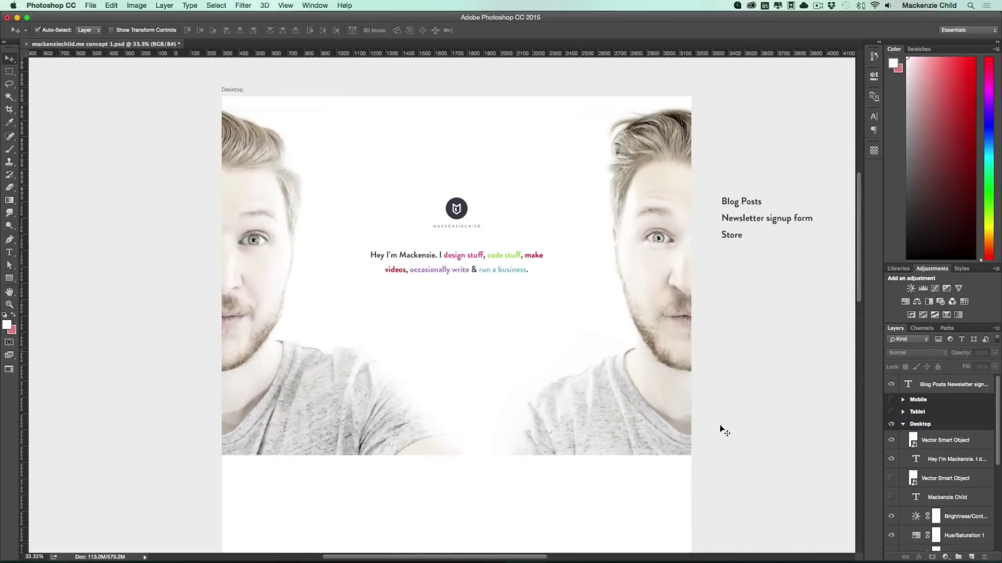
left_click(638, 412)
key("m")
left_click_drag(740, 492, 90, 392)
key("b")
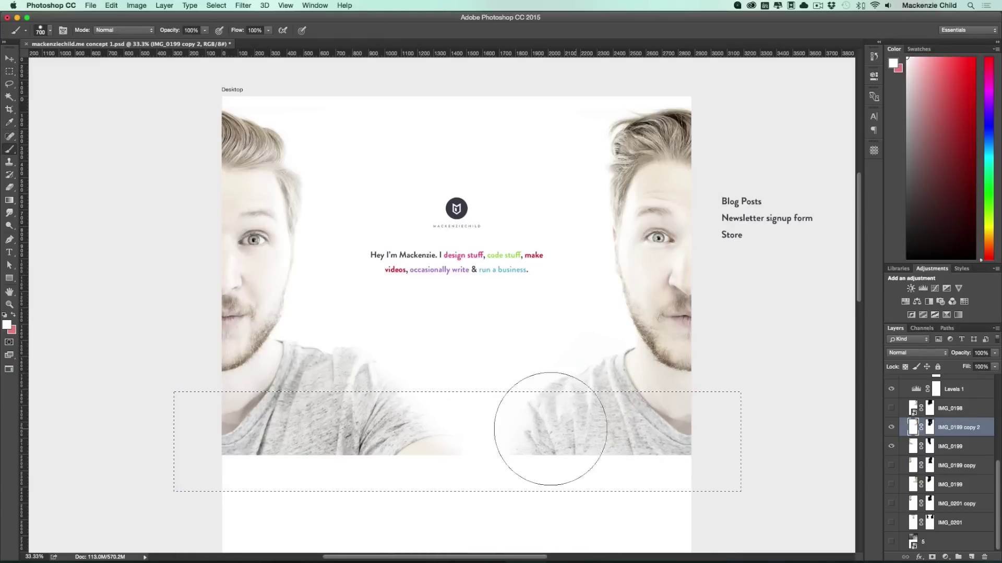
left_click(929, 427)
key("d")
mouse_move(678, 433)
left_mouse_down()
mouse_move(558, 421)
mouse_move(626, 431)
left_mouse_up()
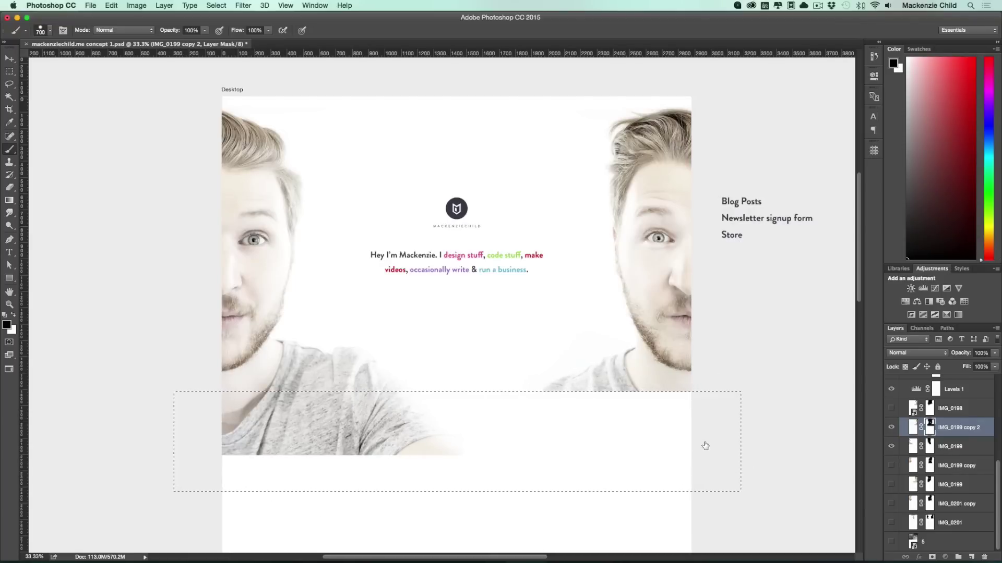
Paint out the lower strip of the left photo on the visible IMG_0199 layer, and clear the selection
key("alt+bracketleft")
left_click_drag(497, 425, 104, 427)
key("super+d")
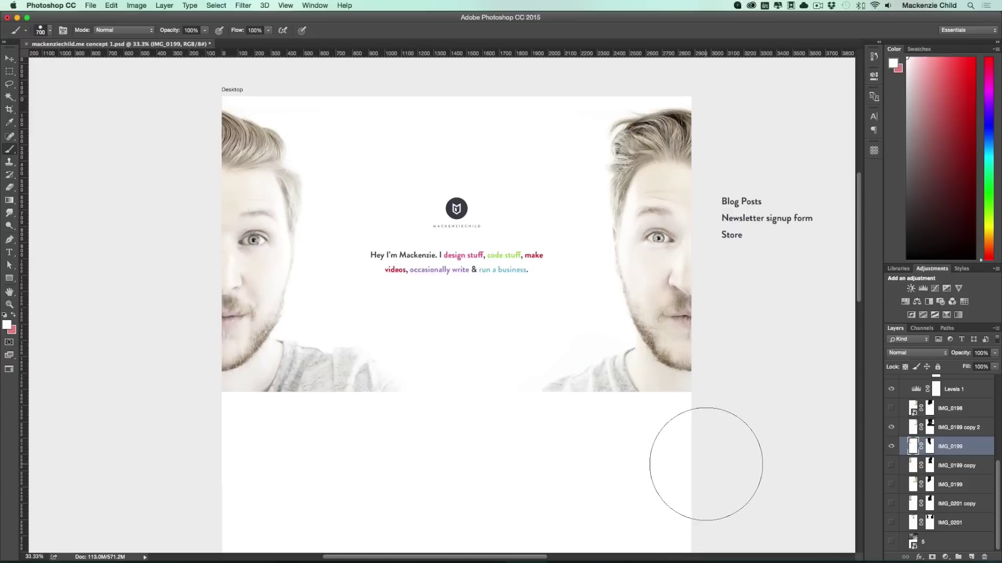
key("v")
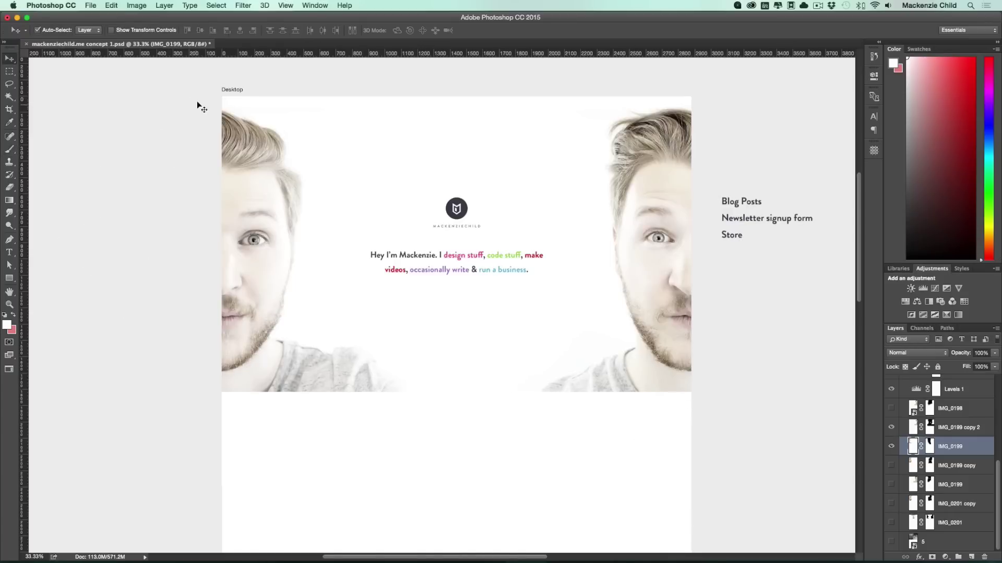
Draw a white rectangle about 2991 by 857 px directly below the photos, spanning beyond both artboard edges
left_click(8, 279)
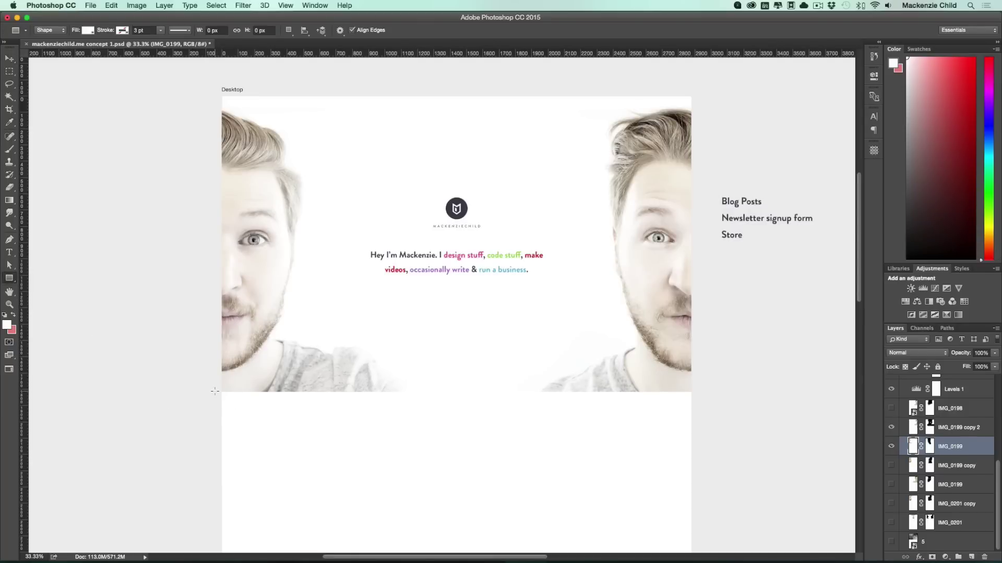
left_click_drag(218, 393, 706, 532)
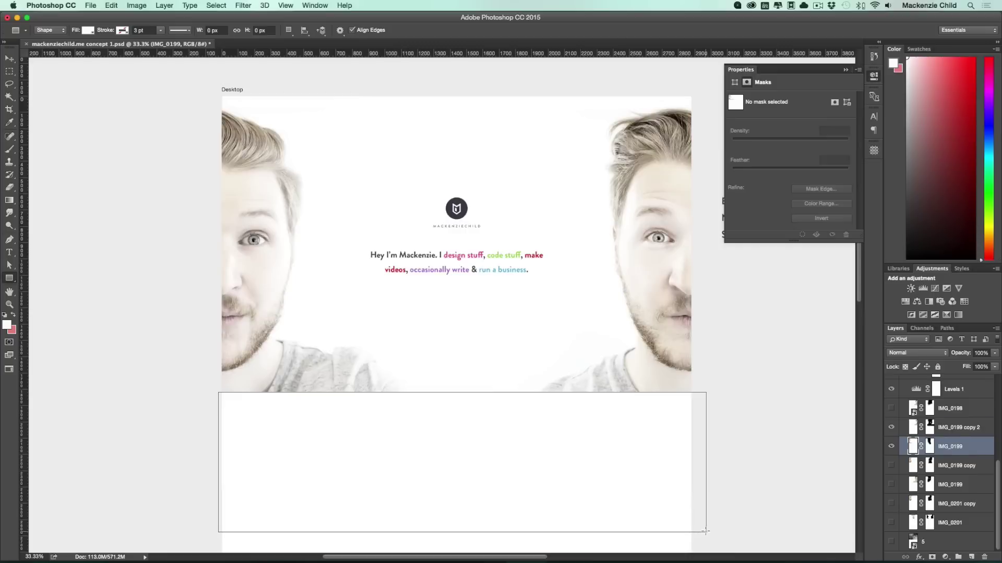
scroll(689, 491, "down", 2)
Add a drop shadow to the rectangle layer with a -90° angle so it falls upward over the photos
double_click(978, 433)
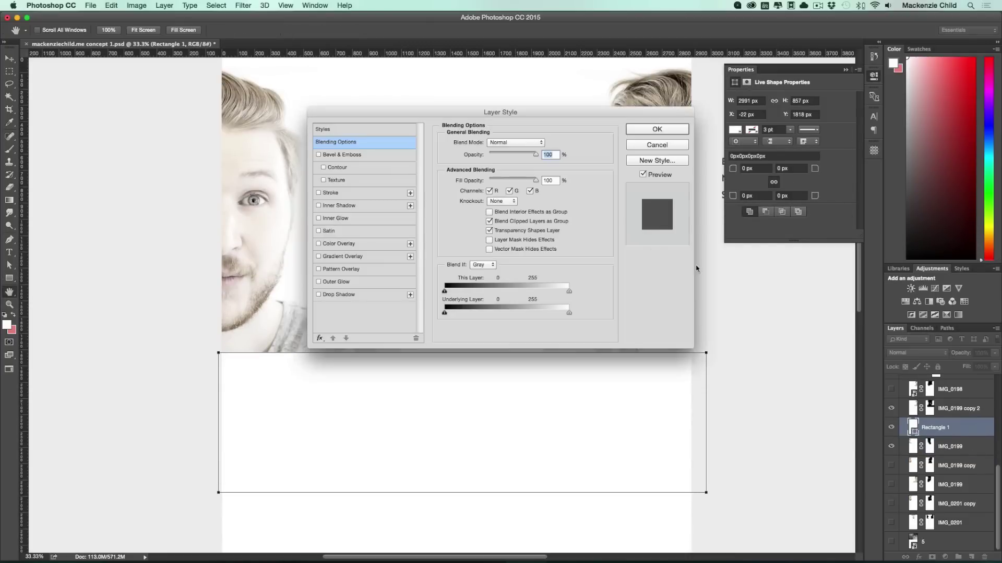
left_click_drag(511, 116, 810, 235)
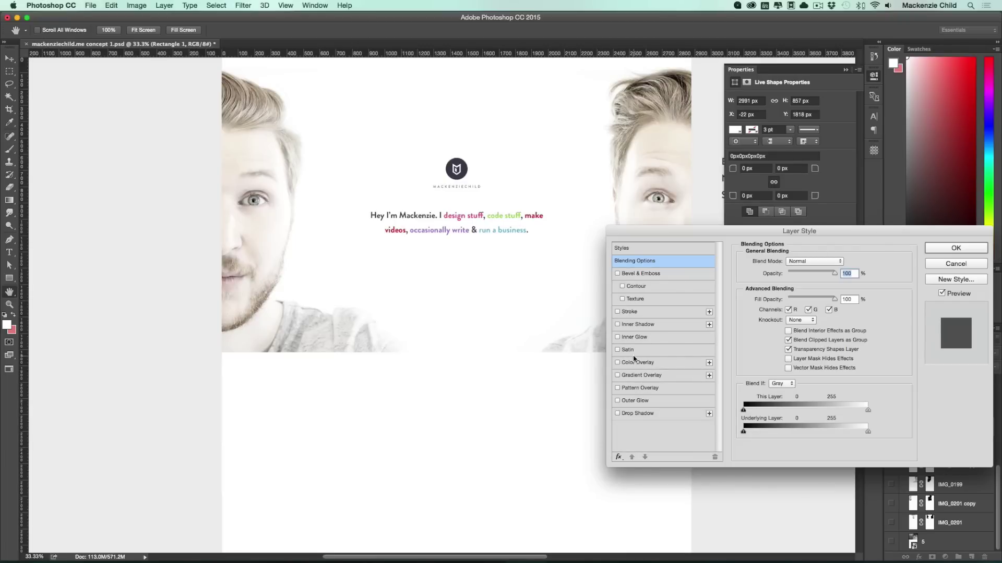
left_click(637, 413)
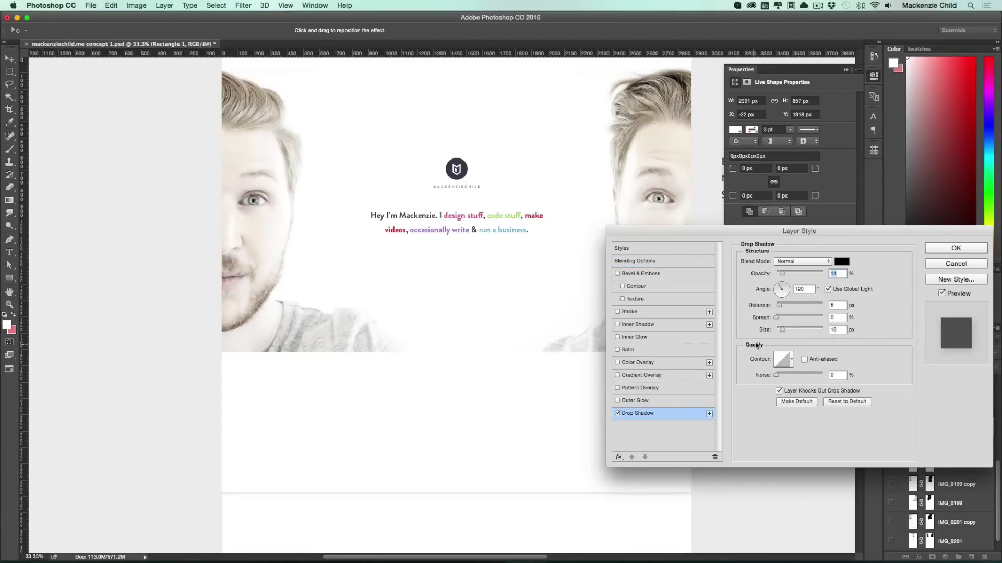
left_click(808, 289)
left_click(955, 248)
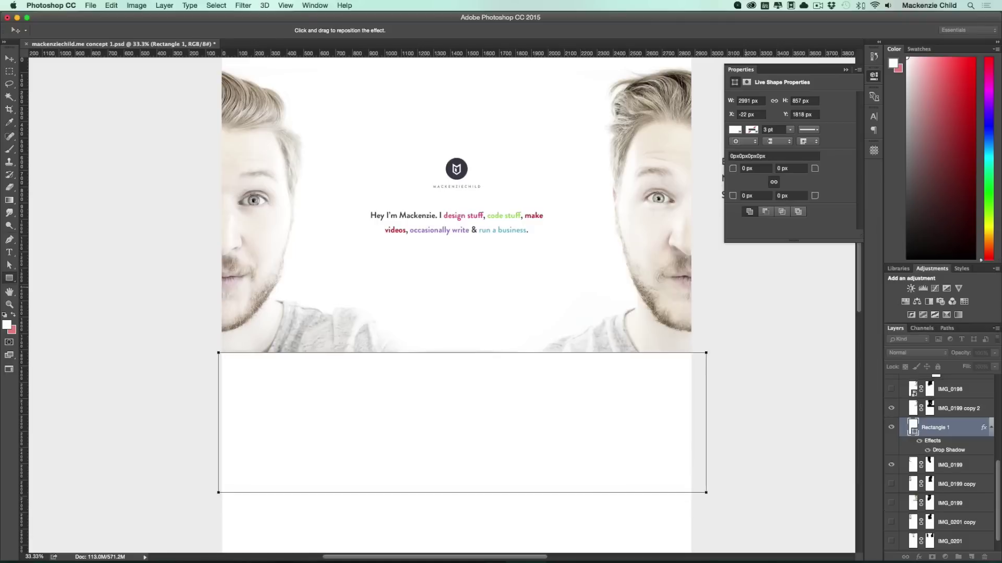
double_click(941, 450)
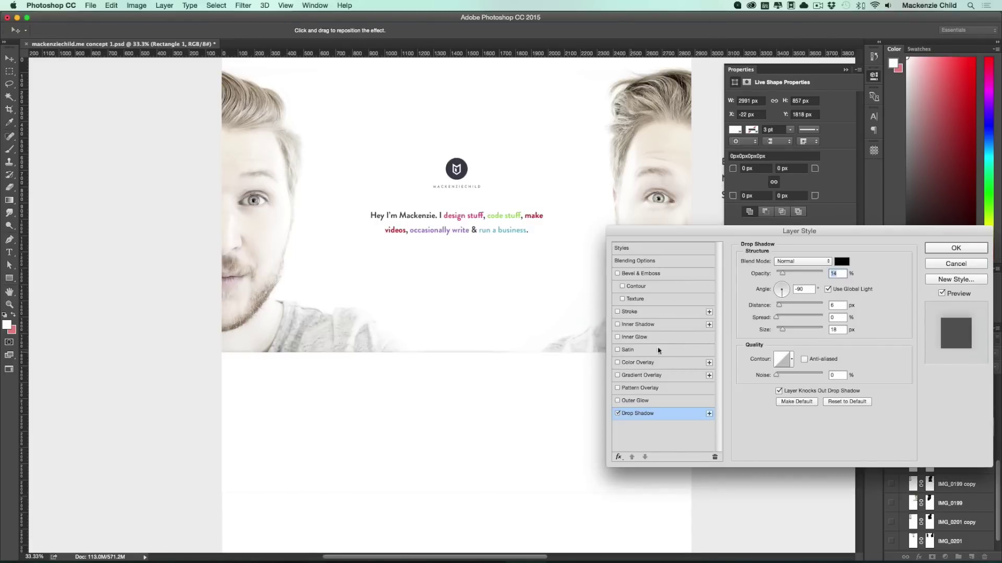
left_click(962, 247)
Move the Rectangle 1 layer up the stack, above the photo layers and the Brightness/Contrast adjustment layer
left_click_drag(951, 440, 940, 376)
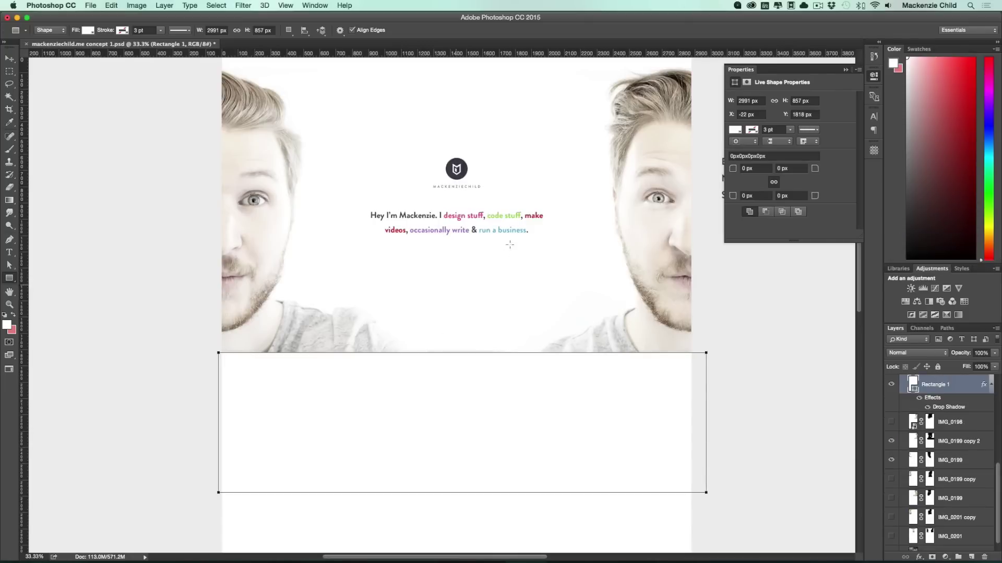
scroll(749, 370, "up", 1)
key("v")
left_click(752, 374)
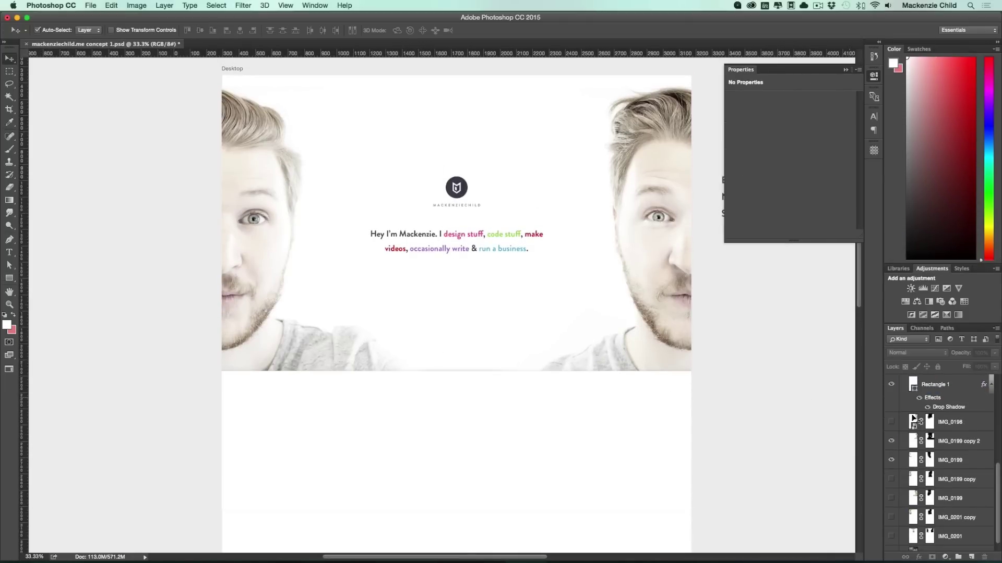
scroll(935, 442, "up", 3)
left_click_drag(937, 445, 937, 421)
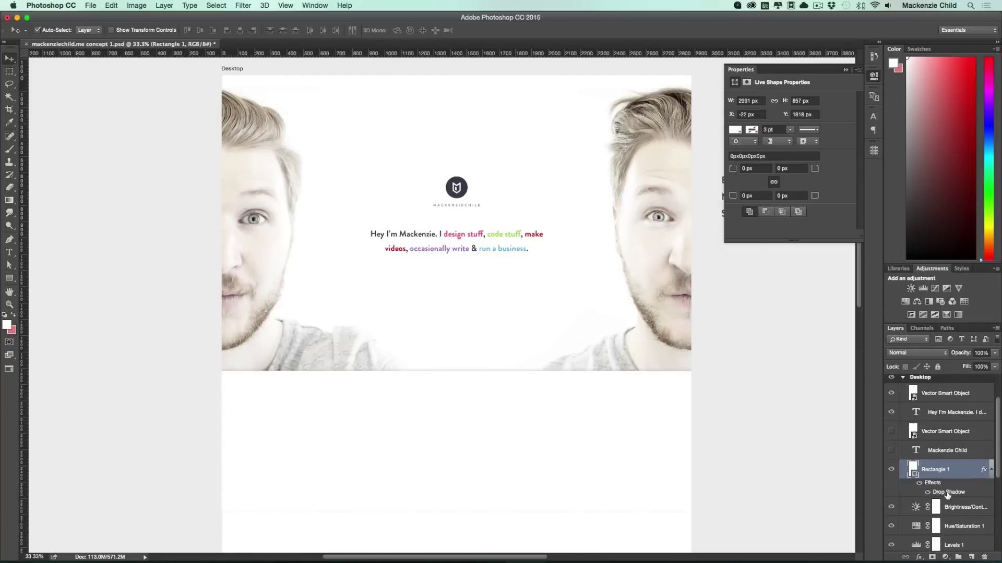
Slightly increase the opacity and size of the rectangle's drop shadow
double_click(947, 493)
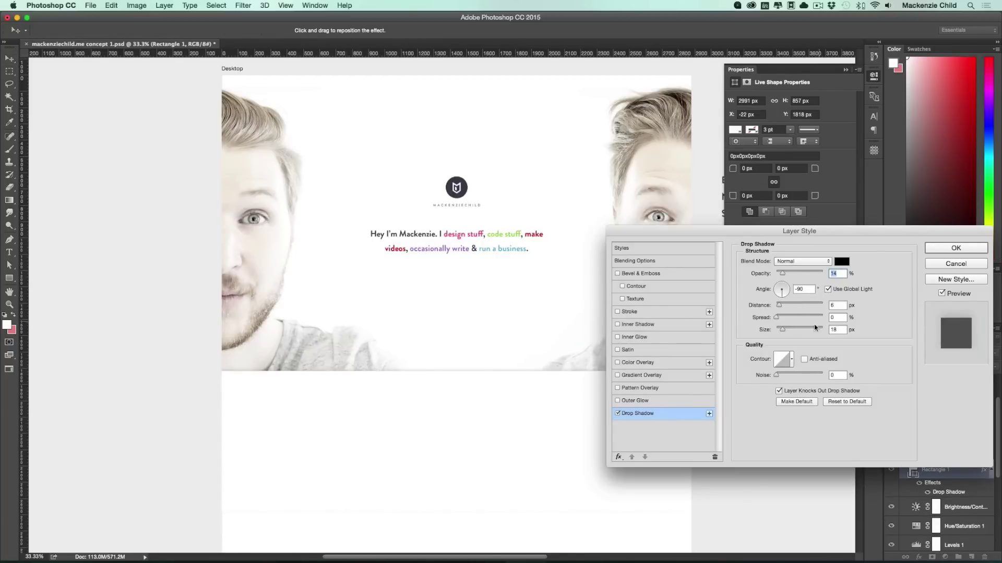
left_click_drag(782, 274, 783, 275)
left_click_drag(782, 329, 786, 329)
left_click(954, 249)
Stretch the white rectangle downward past the artboard's bottom edge to a height of about 4243 px
scroll(641, 469, "down", 5)
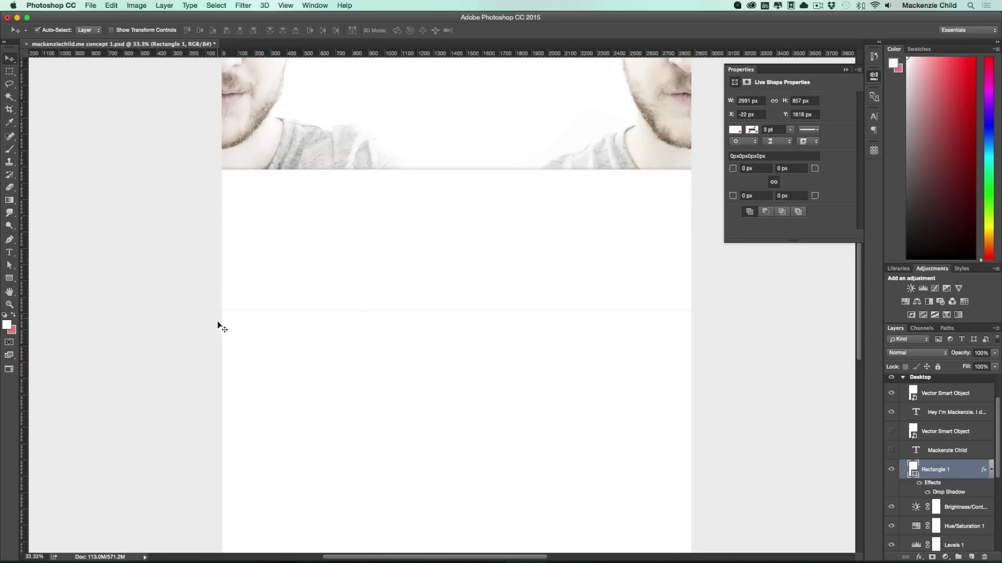
scroll(626, 323, "up", 2)
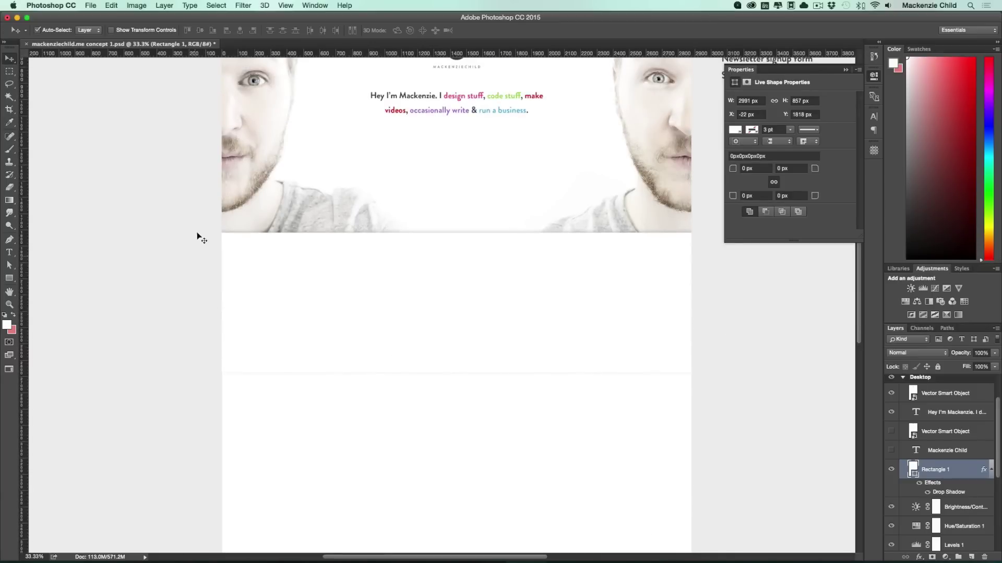
scroll(697, 237, "up", 5)
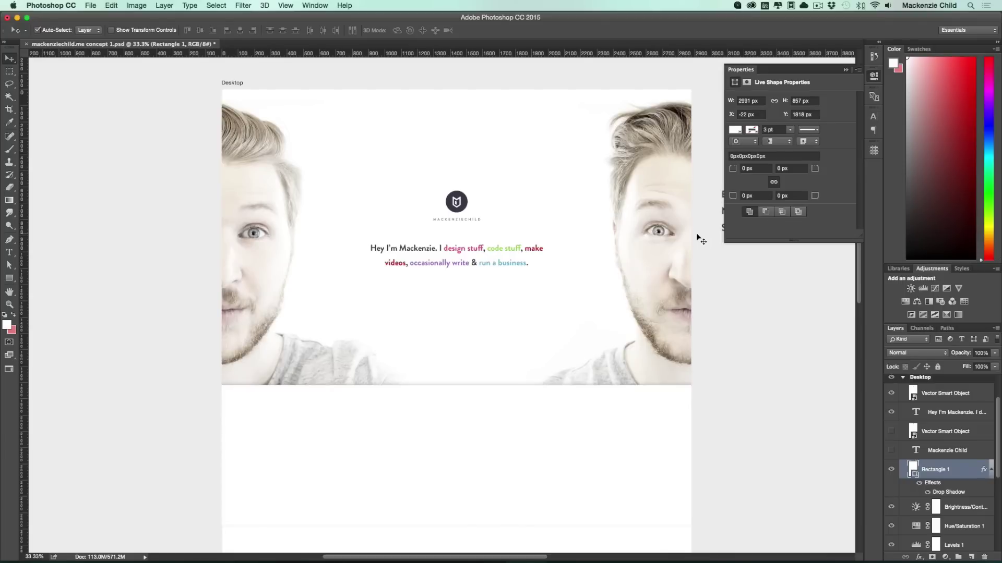
scroll(696, 233, "down", 5)
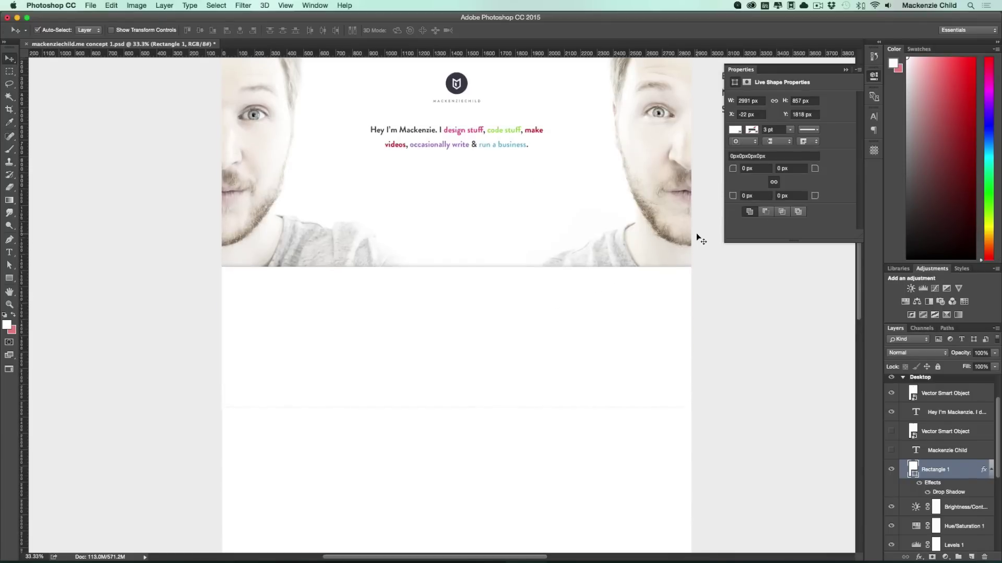
scroll(532, 321, "down", 6)
key("super+t")
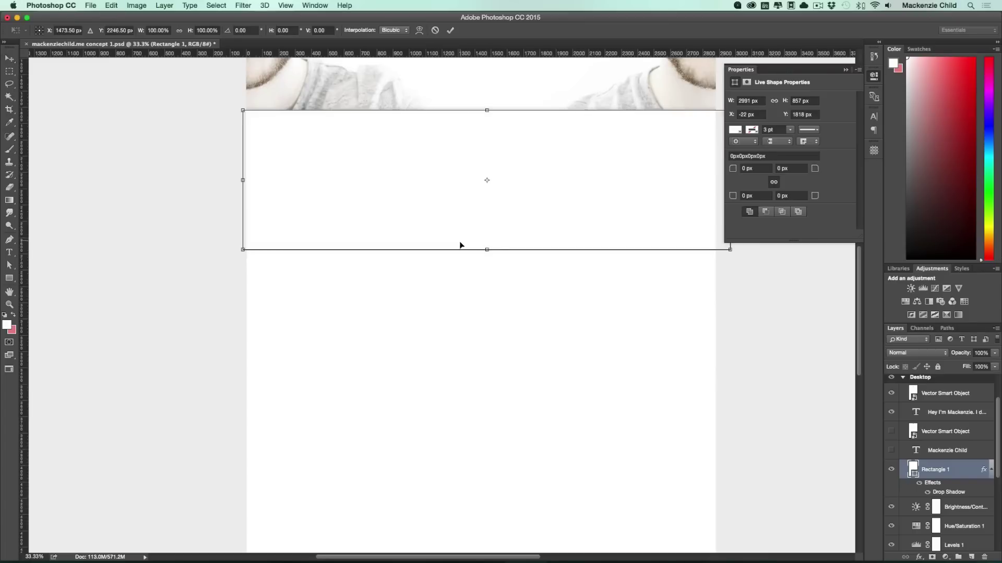
left_click_drag(485, 251, 512, 519)
key("Return")
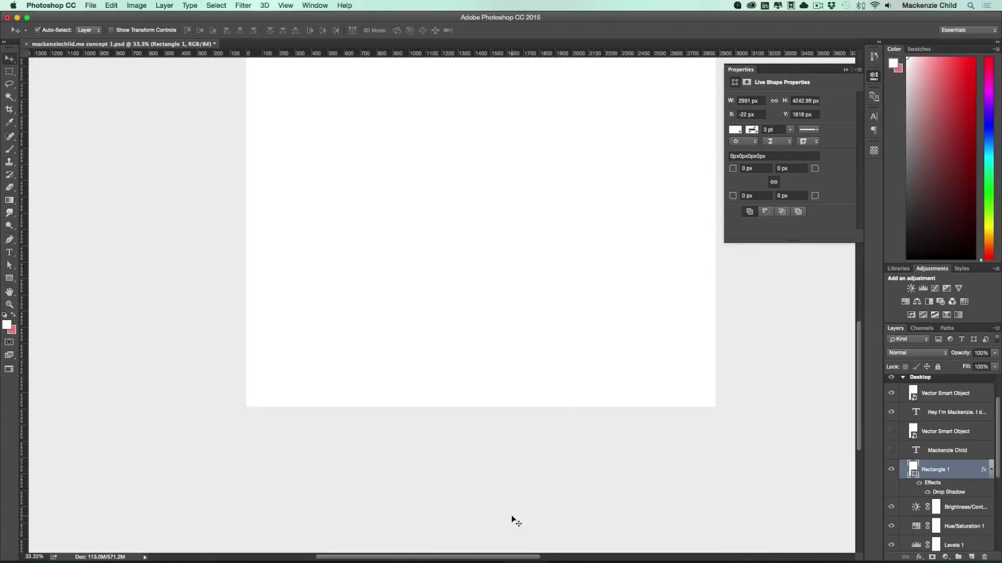
Lock the Rectangle 1 layer and collapse the shape properties covering the text list
left_click(938, 367)
scroll(490, 196, "up", 10)
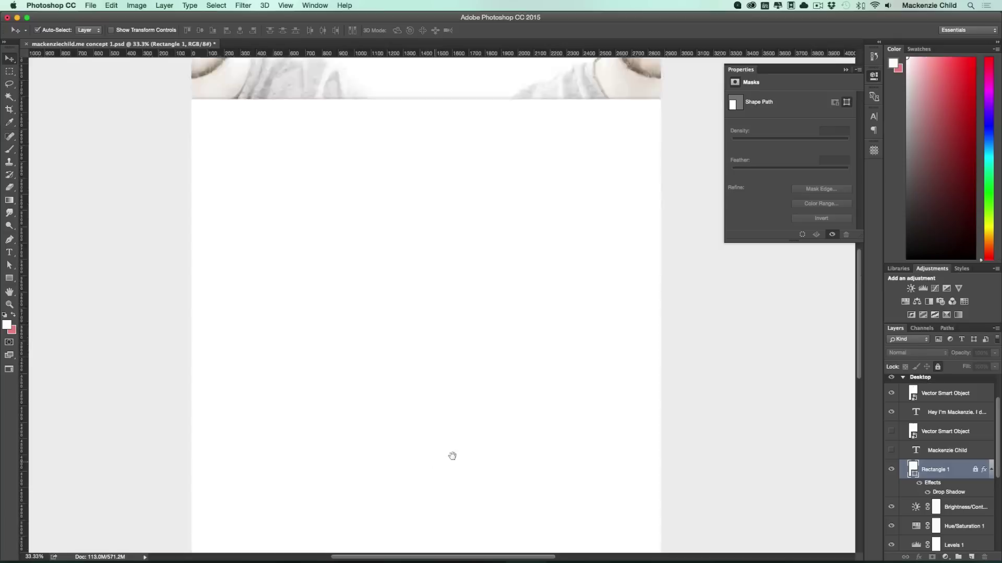
left_click_drag(568, 404, 561, 454)
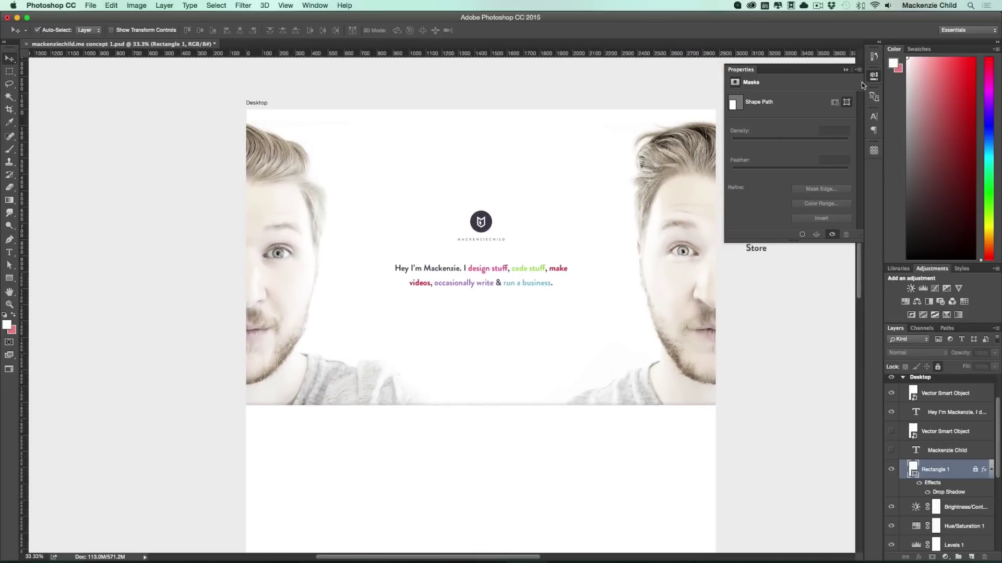
left_click(871, 82)
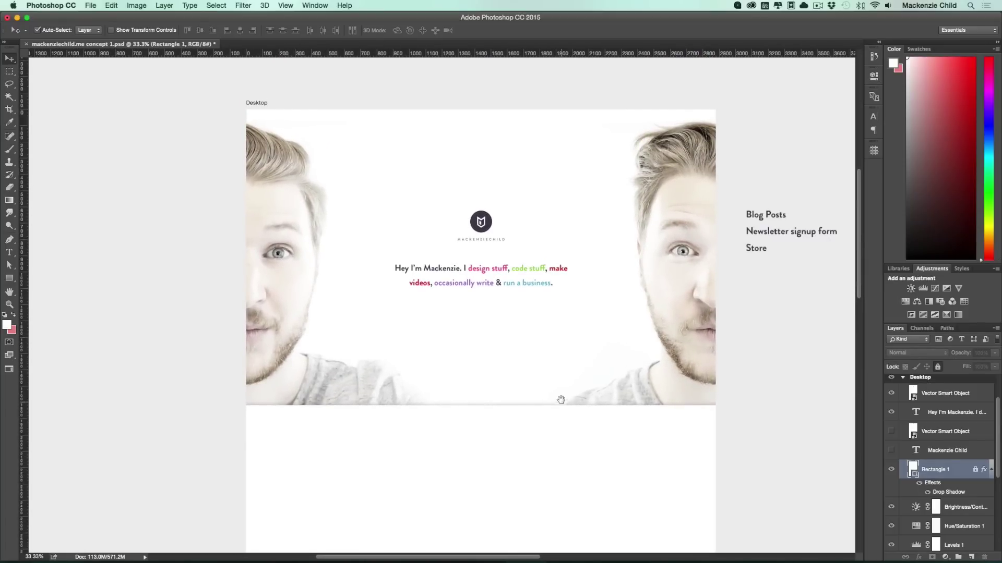
left_click_drag(559, 398, 555, 350)
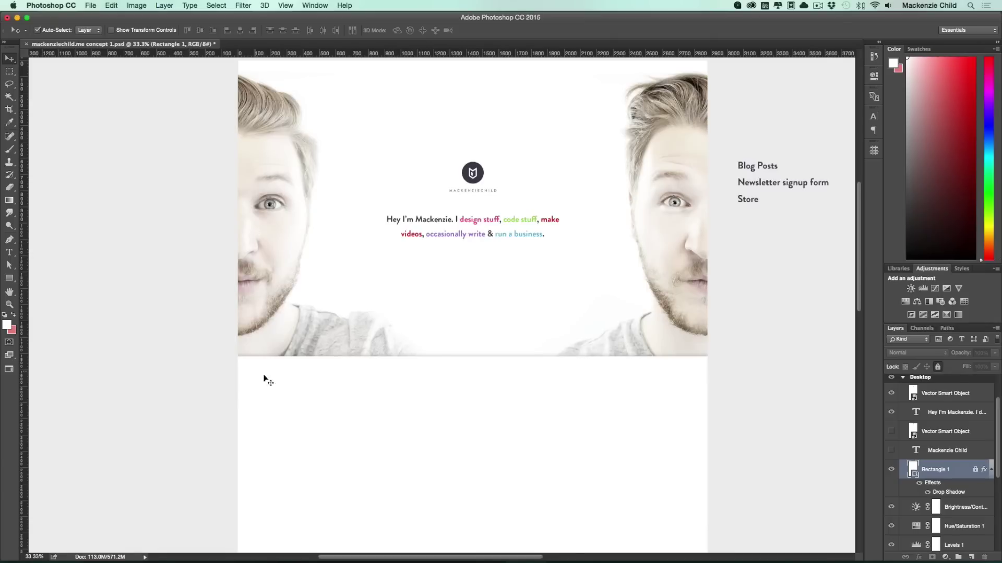
Find the Entypo.psd icon file with a system-wide search and open it
key("super+space")
type("entypo.")
type("psd")
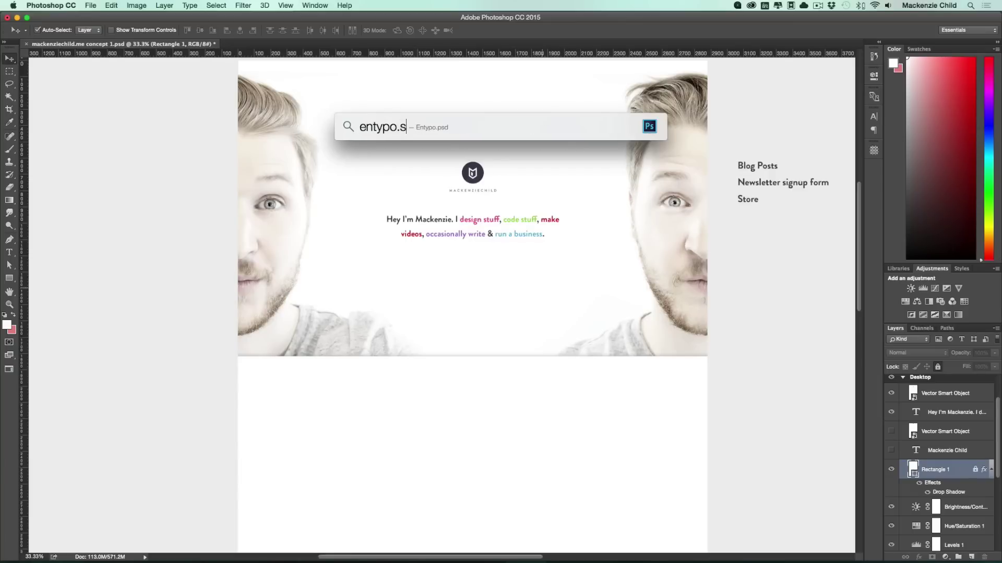
key("Return")
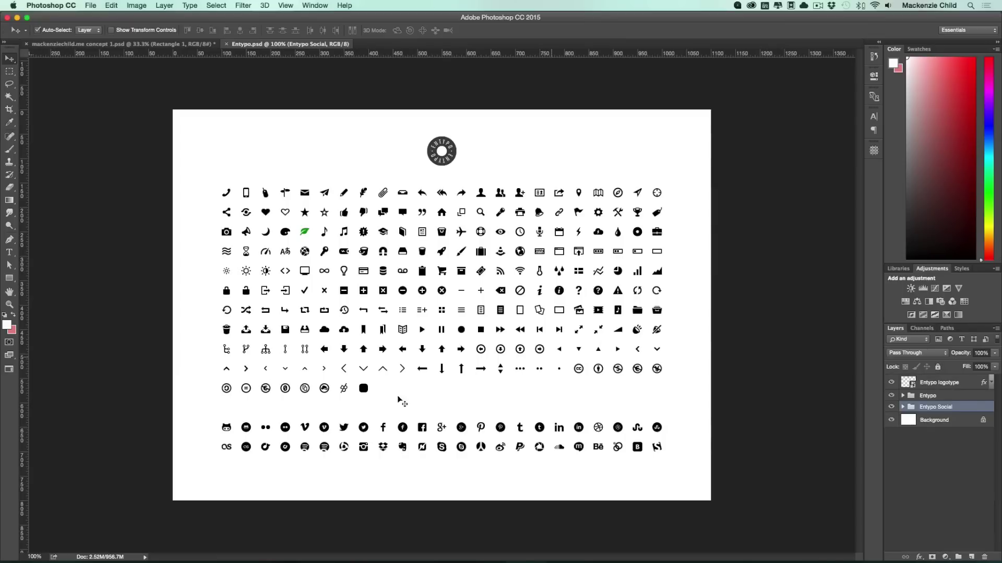
Place the thin downward chevron from the Entypo icon file near the bottom centre of the hero, scaled to about 87%
key("super+equal")
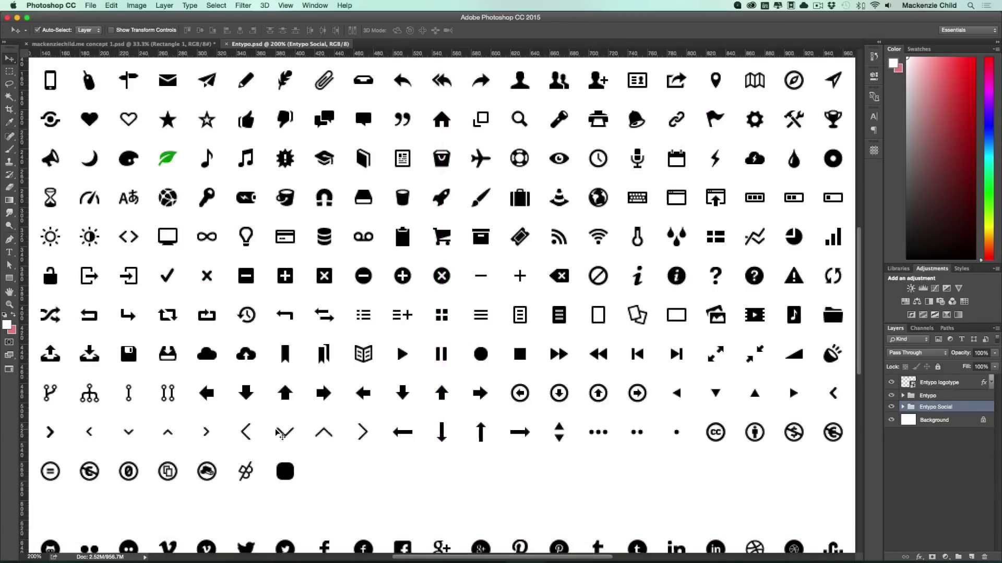
left_click(285, 441)
left_click_drag(288, 440, 139, 49)
left_click_drag(307, 325, 448, 378)
key("ctrl+t")
key("Return")
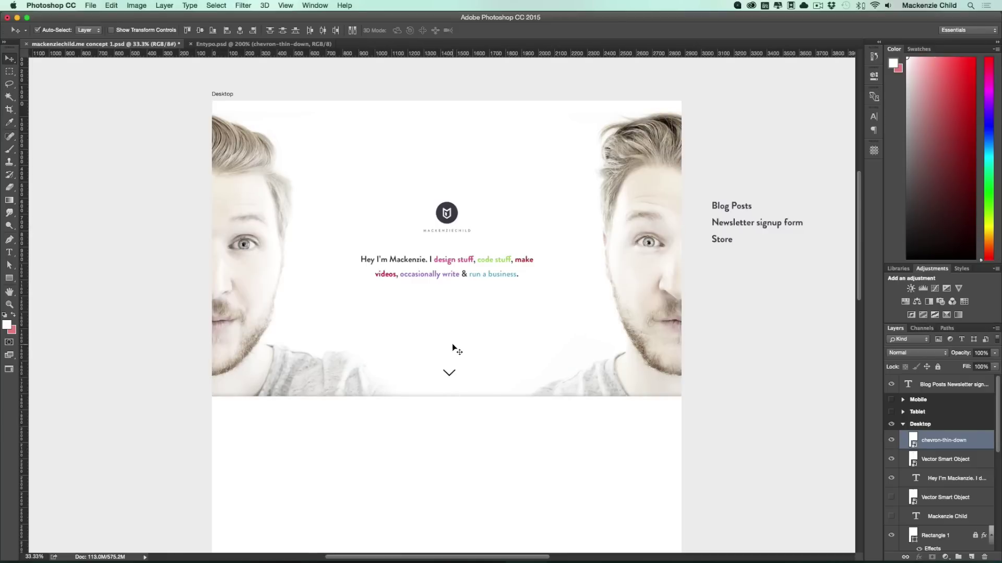
left_click(456, 389)
left_click(950, 442)
key("super+t")
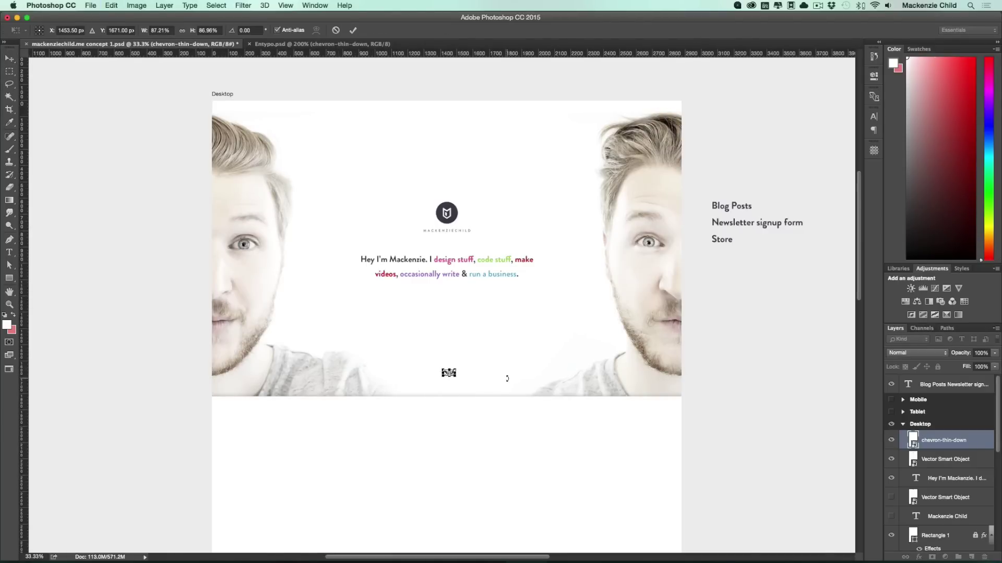
key("Return")
Add a vertical midpoint guide and a guide grid with 5% side margins to the Desktop artboard using GuideGuide
left_click(874, 150)
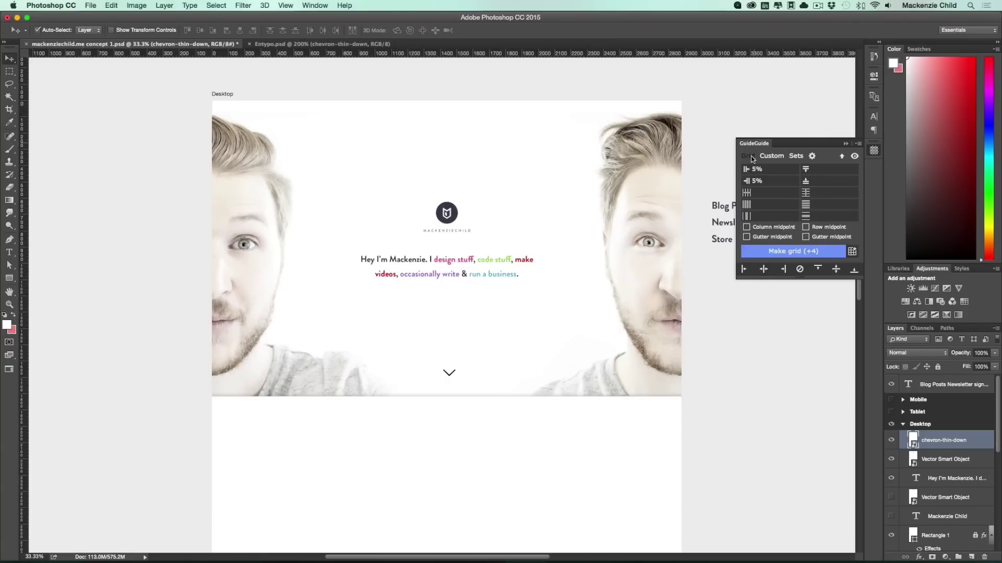
left_click(762, 269)
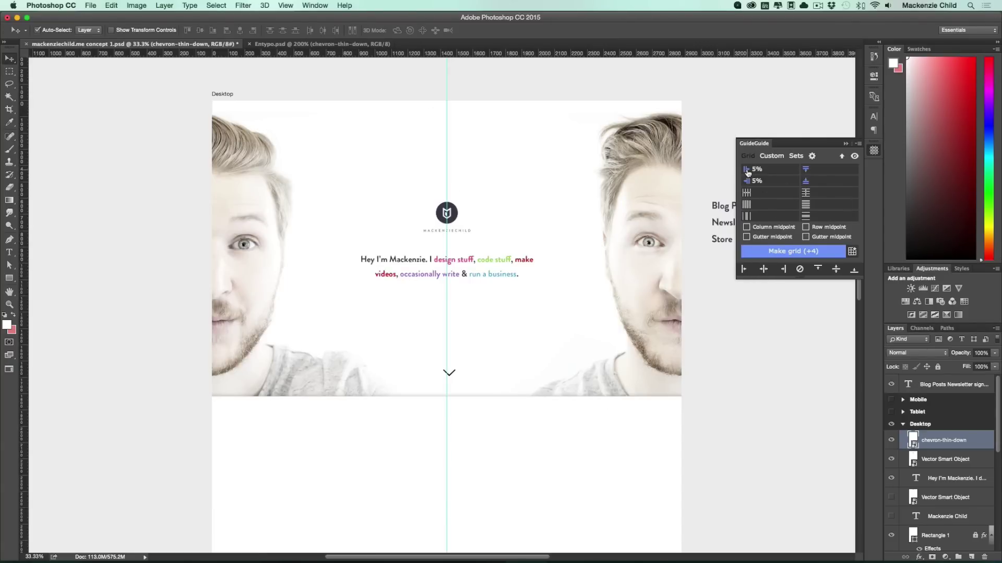
left_click(770, 250)
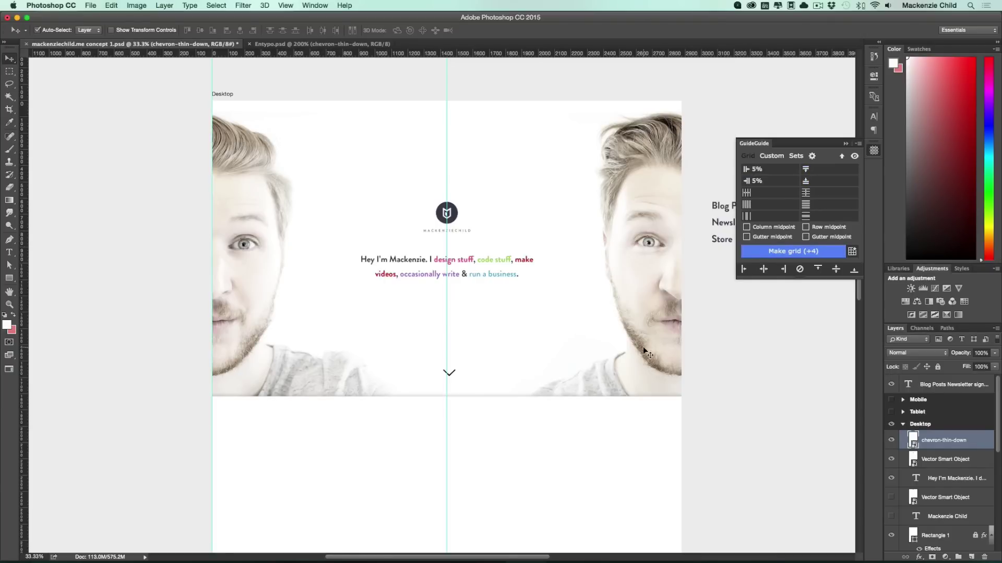
left_click(873, 150)
Centre the chevron on the vertical midpoint guide and lower it slightly toward the hero's bottom edge
key("super+t")
key("Left")
key("Left")
key("Left")
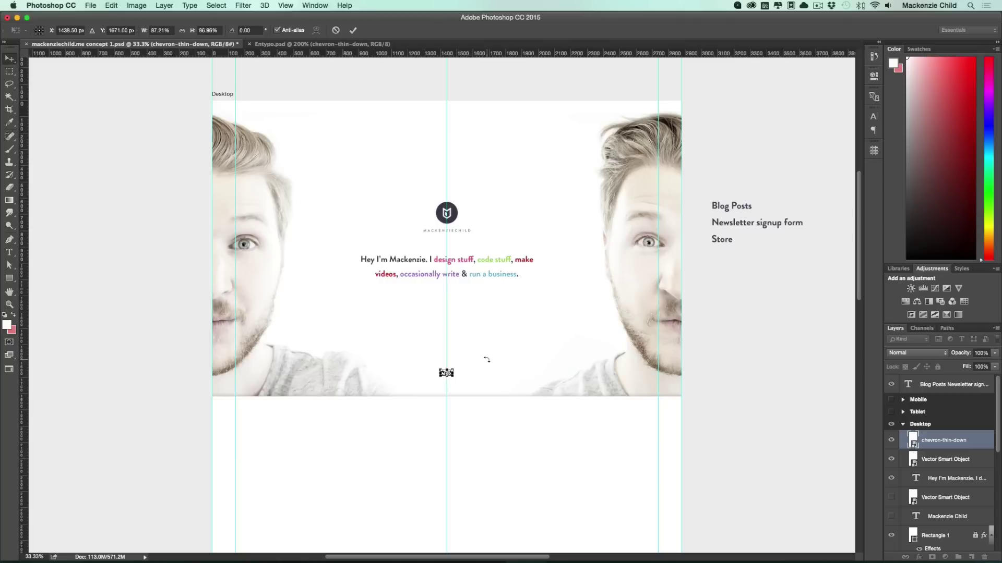
key("Return")
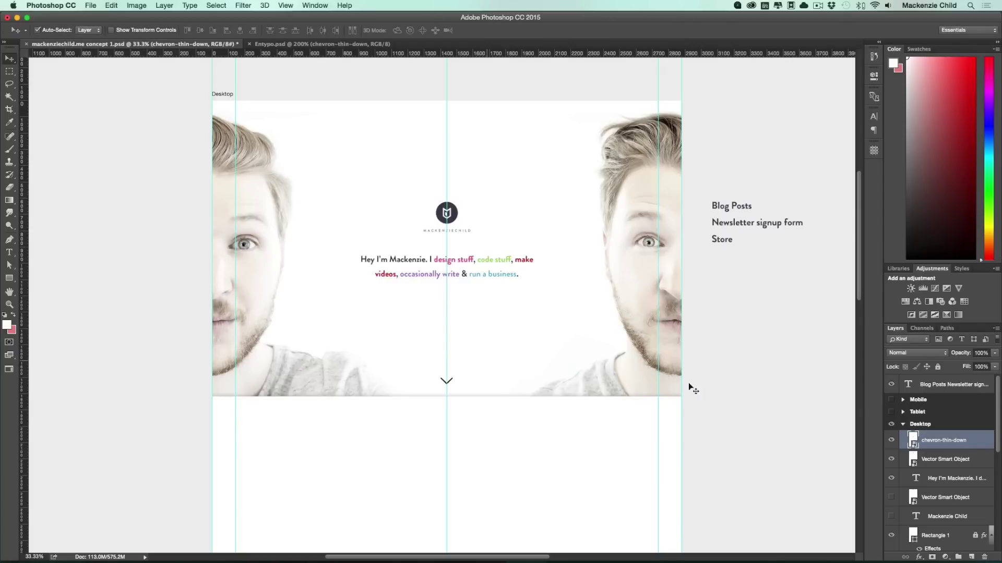
Enable a Color Overlay on the chevron-thin-down layer and open its overlay colour for editing
double_click(979, 443)
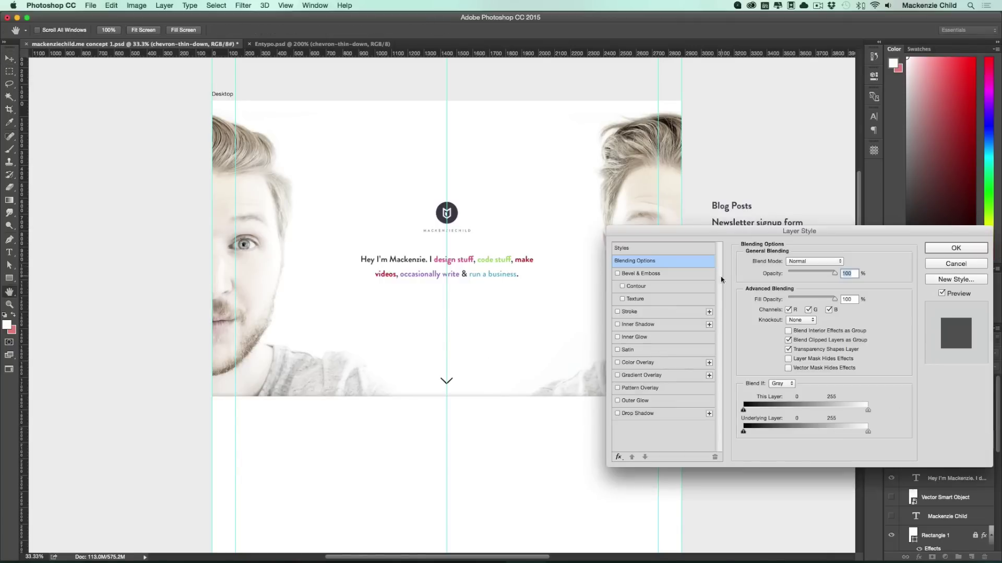
left_click(639, 362)
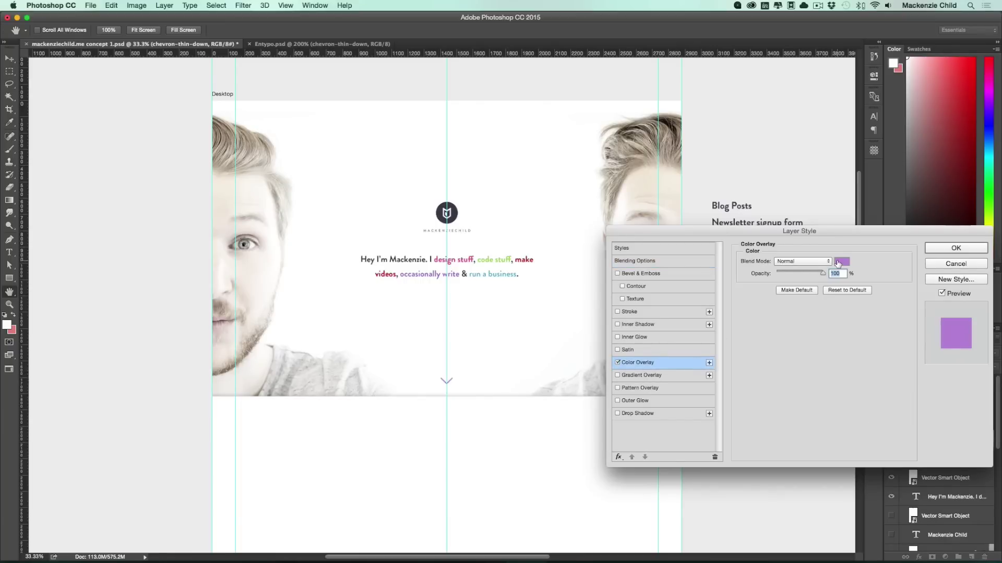
left_click(839, 262)
left_click_drag(542, 128, 753, 296)
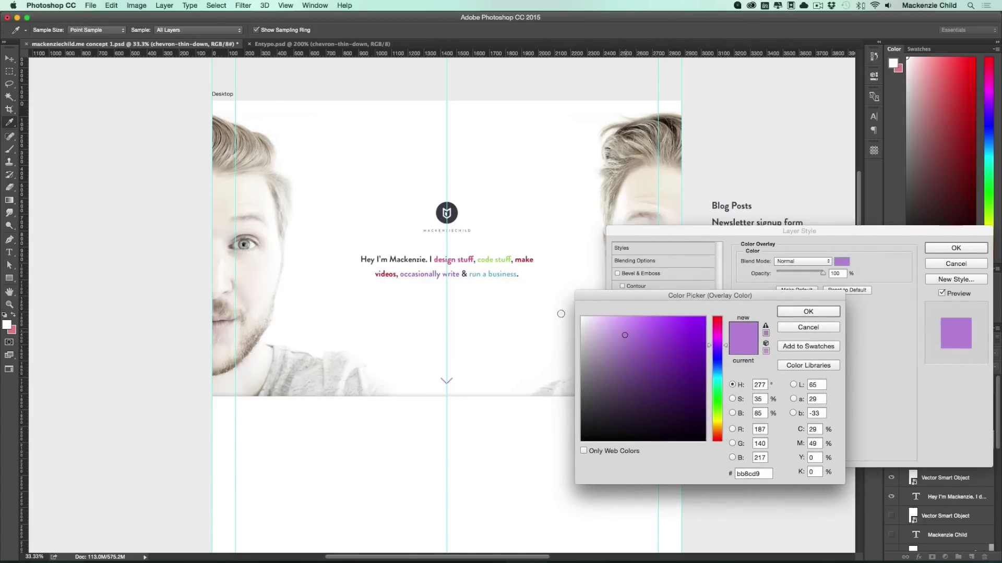
Try the headline's green 9CD85B and blue 74BDDB as the chevron's overlay colour
left_click(480, 260)
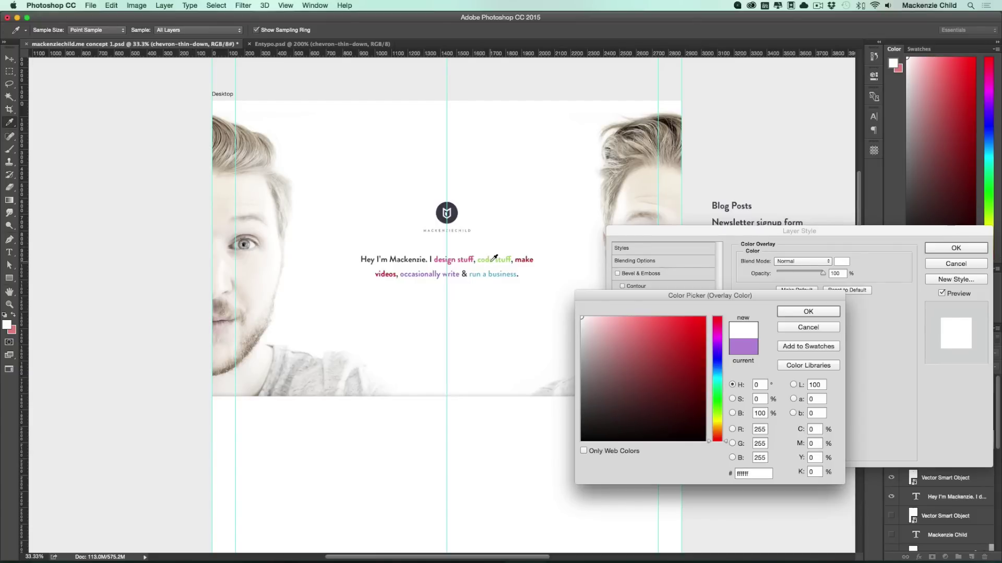
left_click(493, 259)
double_click(746, 474)
type("9CD85B")
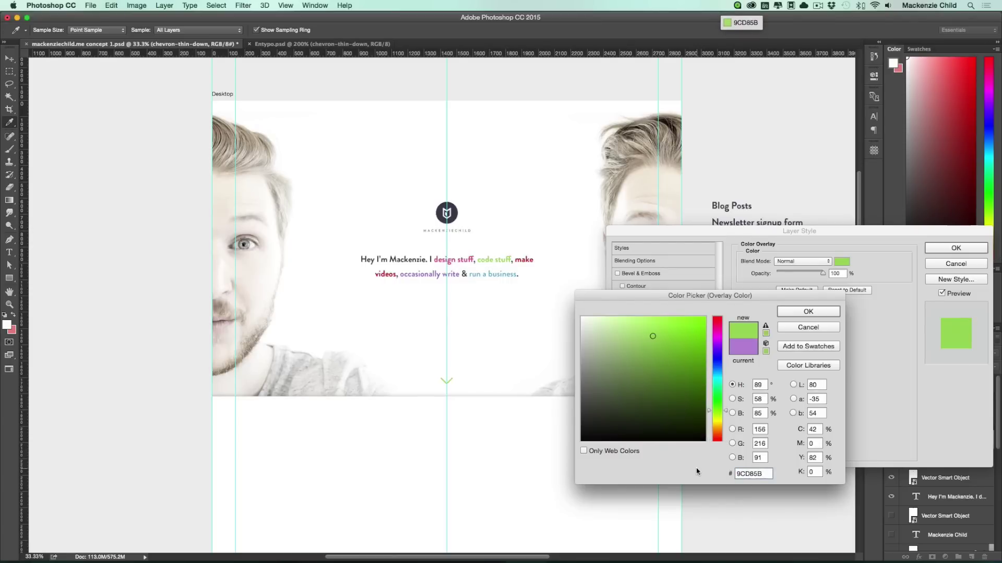
left_click_drag(515, 278, 506, 276)
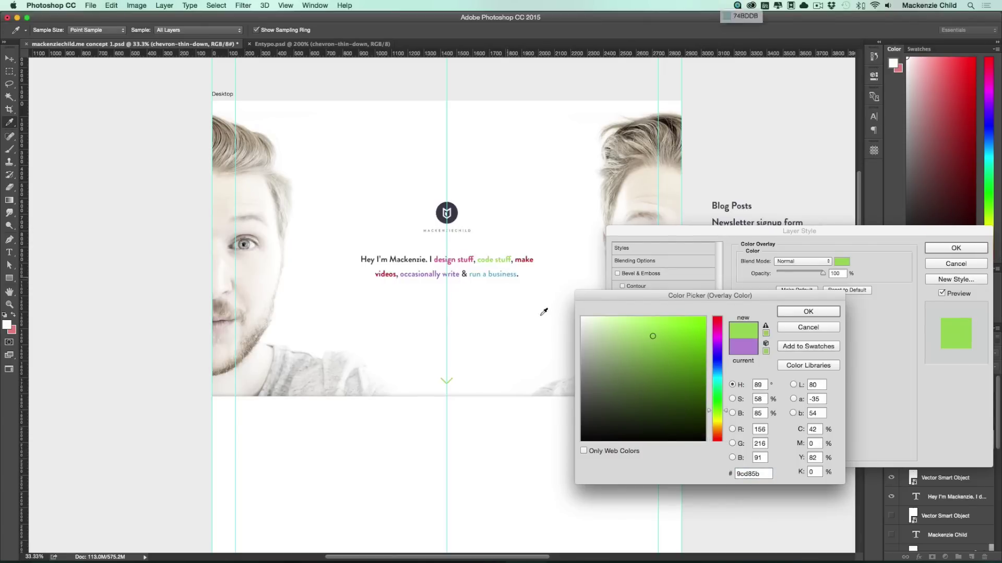
double_click(758, 473)
type("74BDDB")
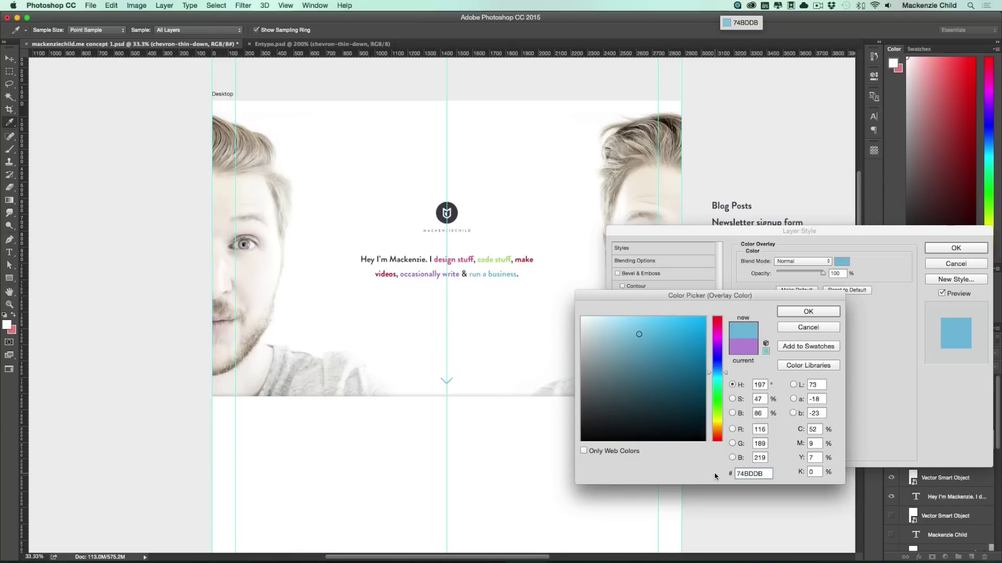
Set the chevron's overlay colour to the headline's pink EA73A0, apply the layer style and hide the guides
left_click_drag(479, 258, 470, 259)
double_click(758, 474)
type("EA73A0")
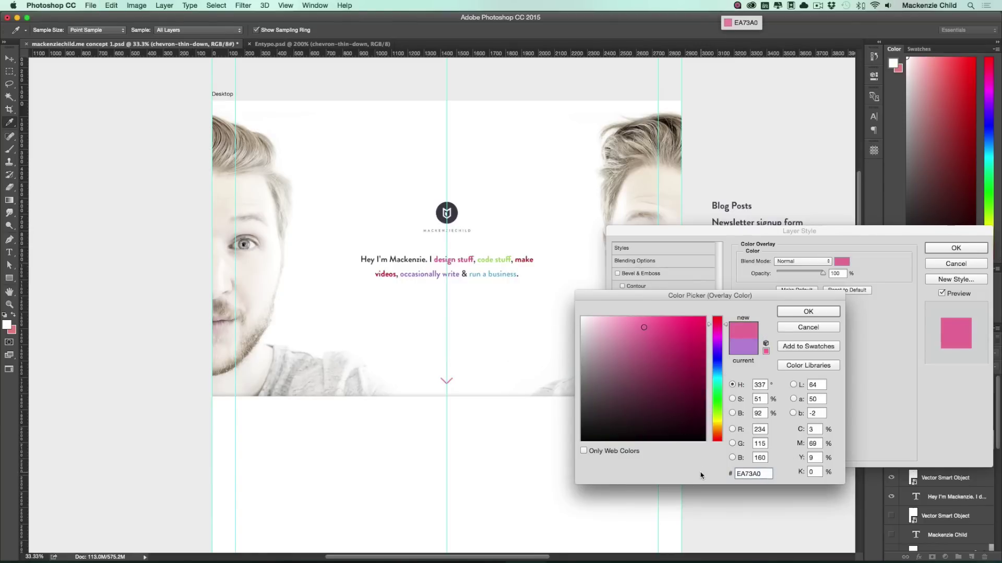
key("Return")
key("Return")
key("v")
key("super+semicolon")
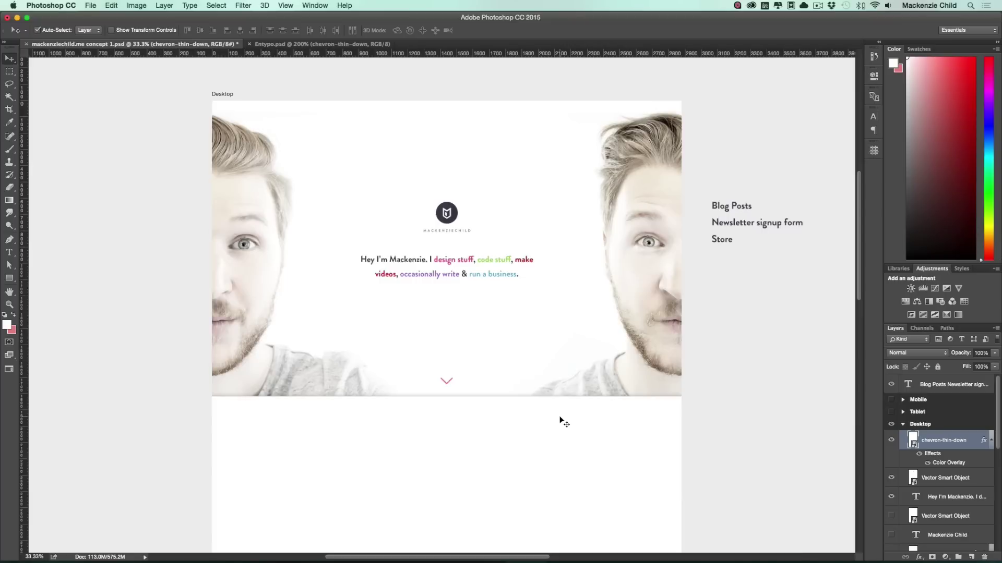
Examine the hero section with its coloured chevron and the transition into the blank white area below
scroll(566, 422, "down", 5)
scroll(566, 422, "left", 3)
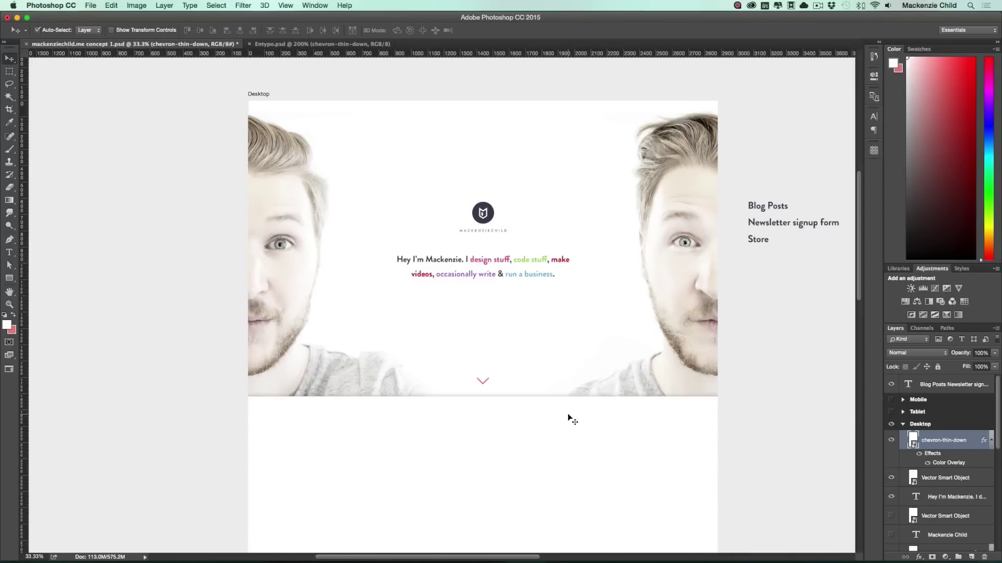
scroll(568, 416, "down", 2)
key("super+plus")
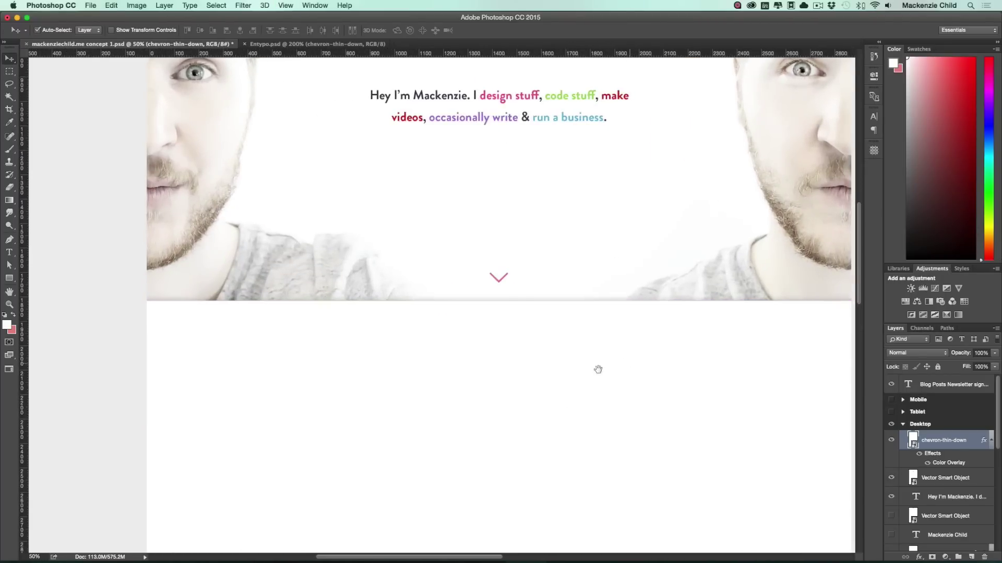
left_click_drag(597, 364, 522, 486)
left_click_drag(510, 421, 548, 527)
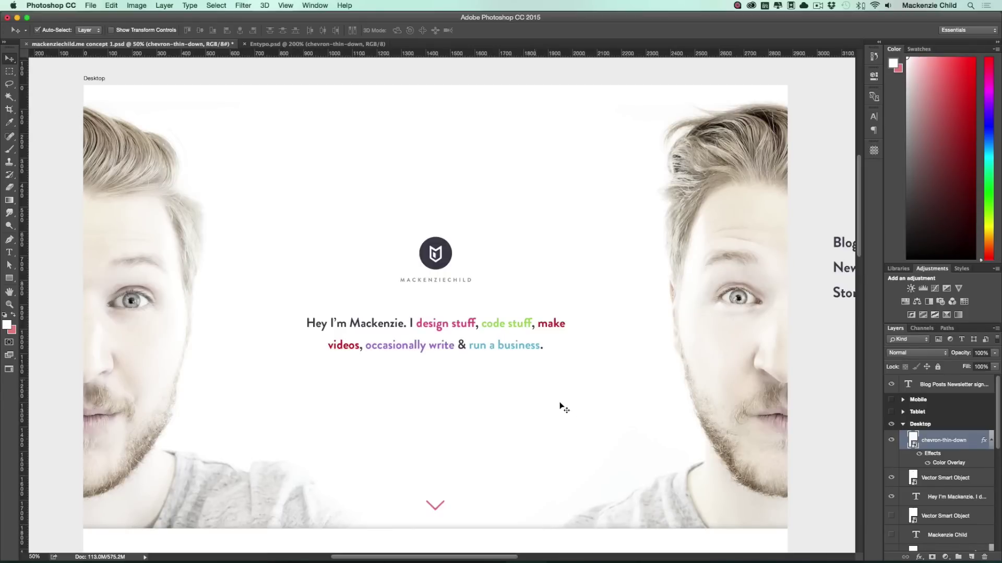
scroll(584, 487, "down", 5)
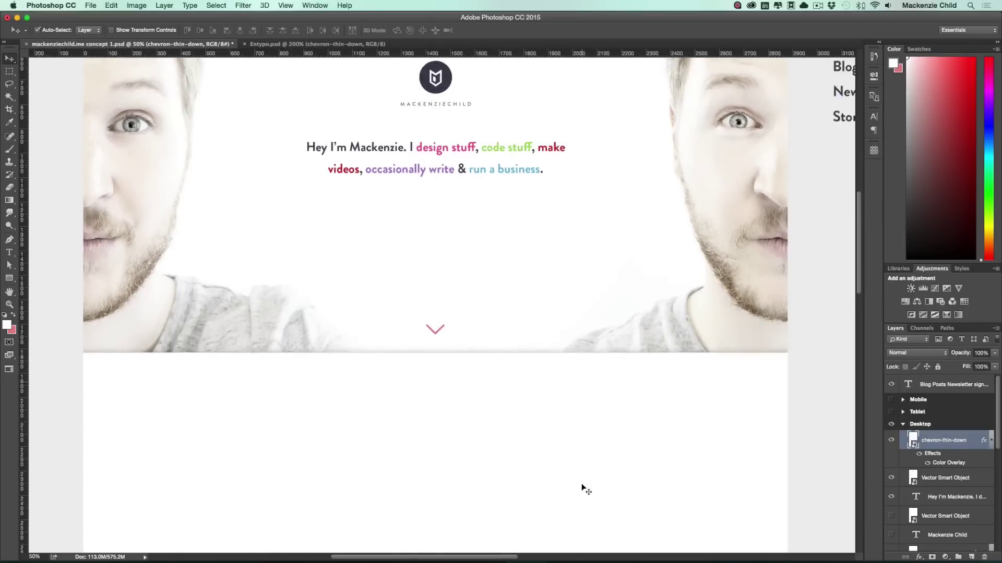
scroll(452, 251, "up", 3)
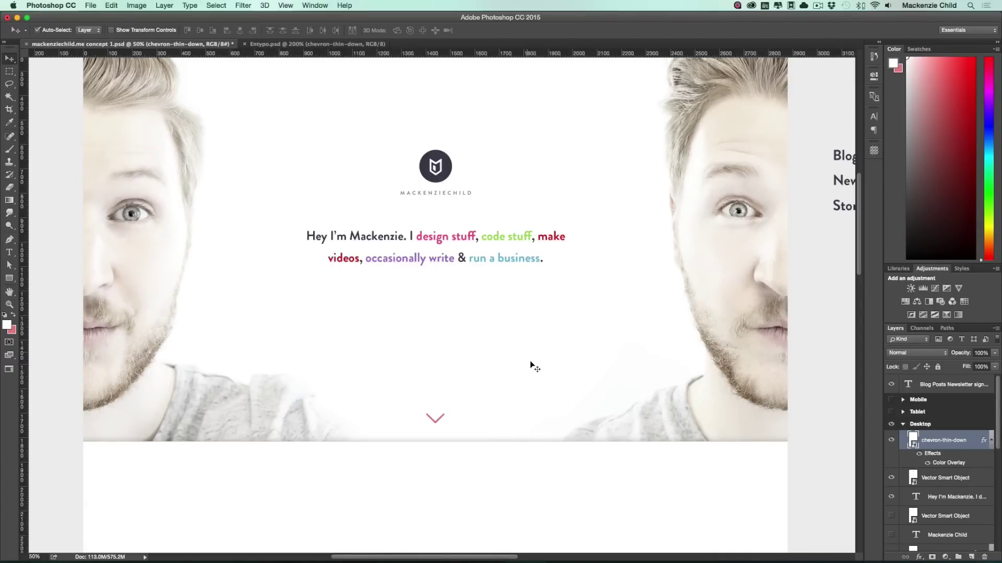
Duplicate the coloured hero headline text into the blank white section below the hero, keeping it horizontally centred
scroll(525, 364, "down", 5)
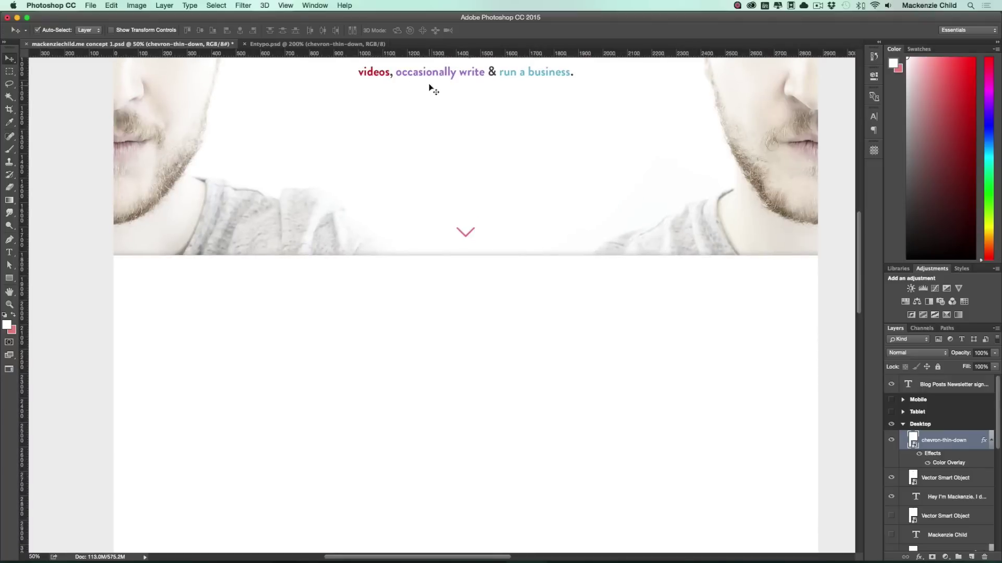
left_click_drag(427, 78, 447, 447)
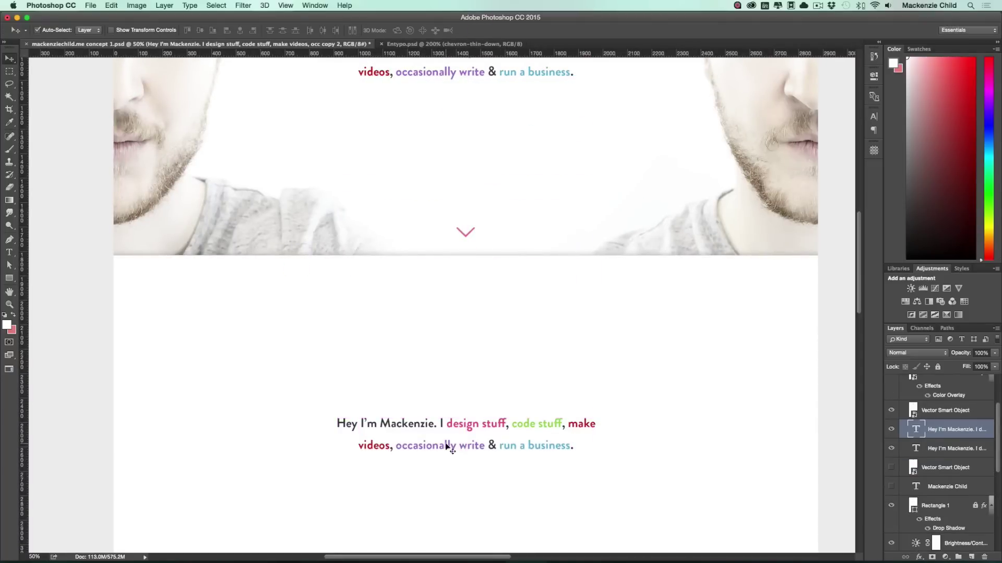
scroll(590, 387, "up", 5)
scroll(608, 338, "down", 6)
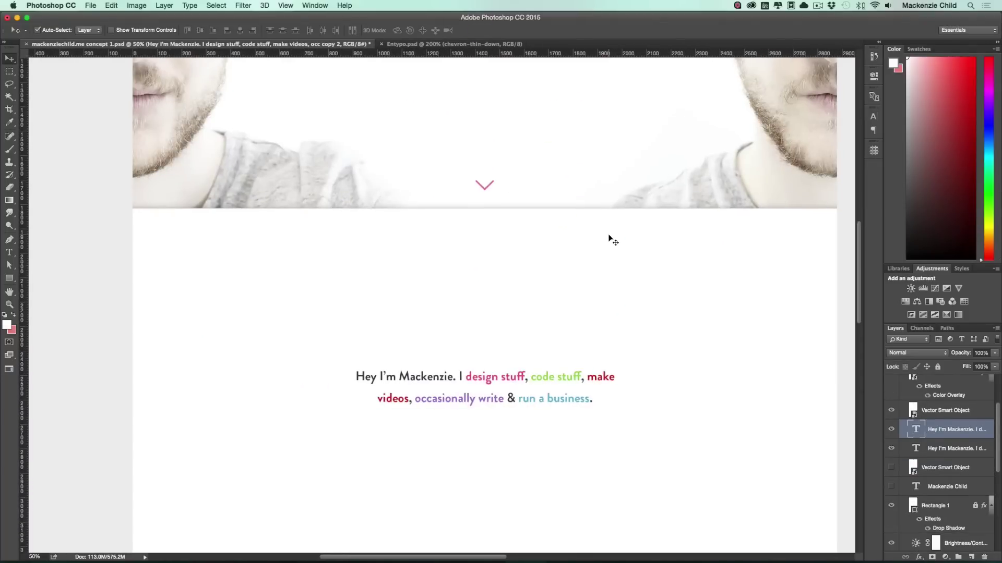
key("super+minus")
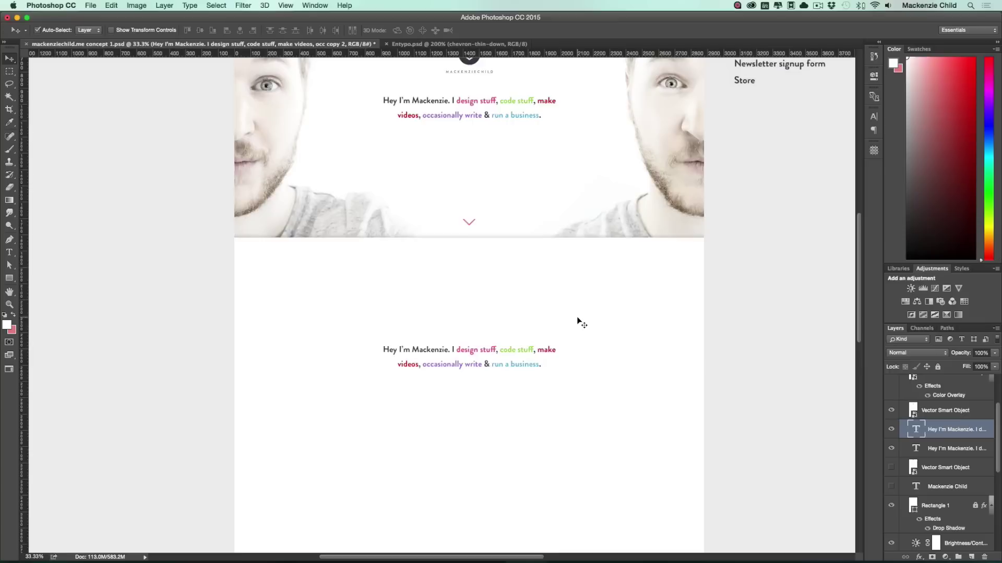
scroll(578, 324, "up", 3)
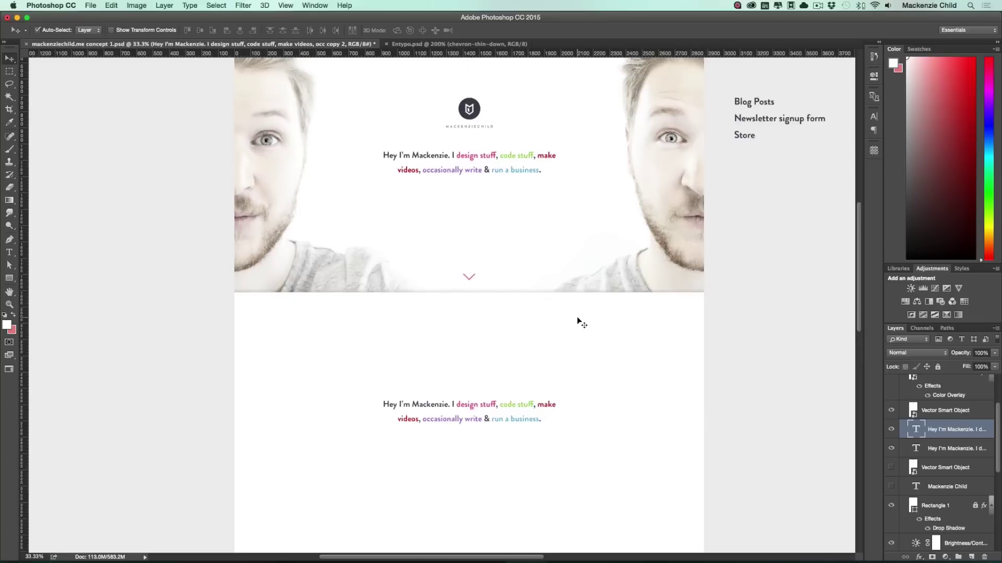
Widen the duplicated headline's text box and replace its text with "I've been a designer for 10 years, here is 10 things I've learned."
double_click(410, 405)
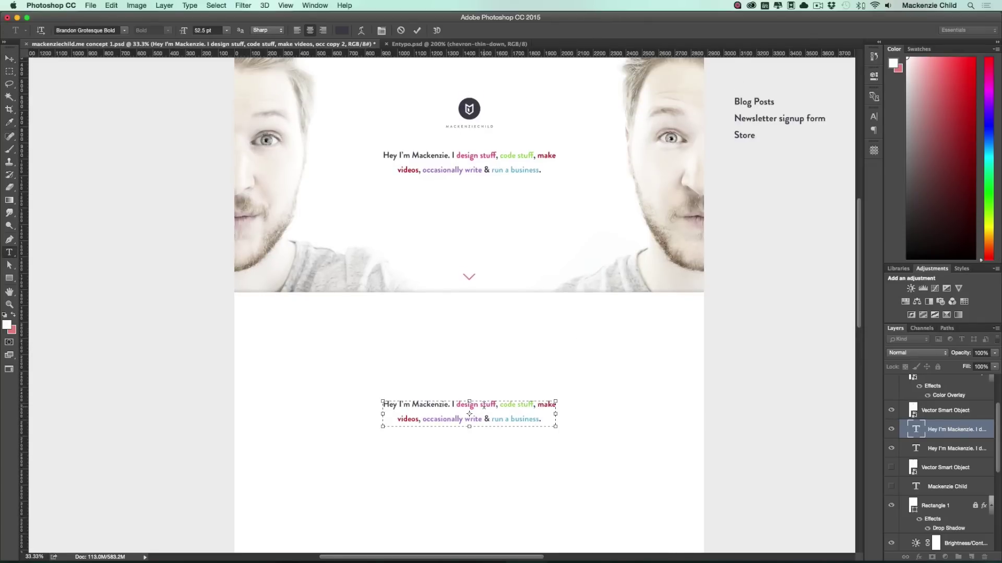
key("super+a")
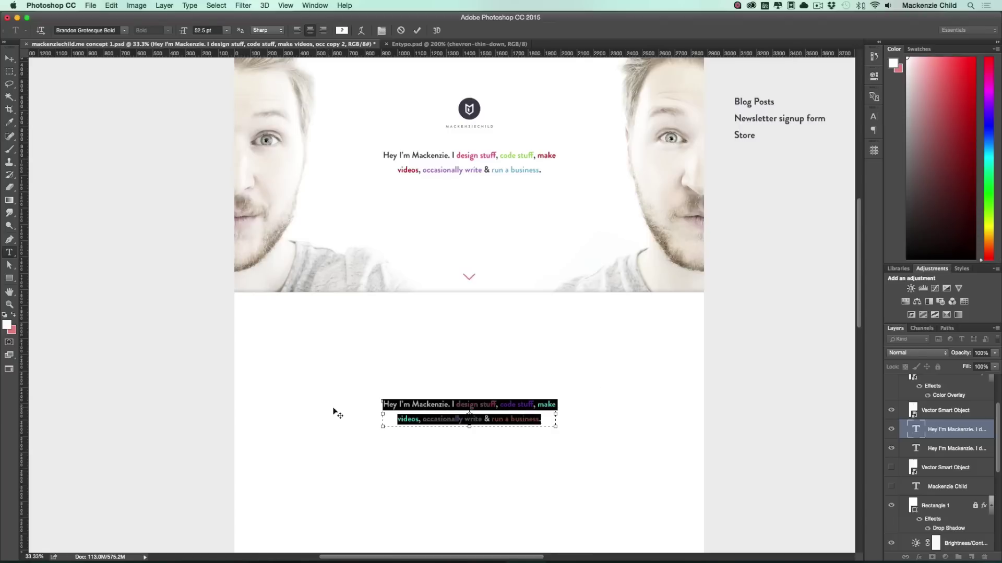
left_click_drag(380, 413, 344, 408)
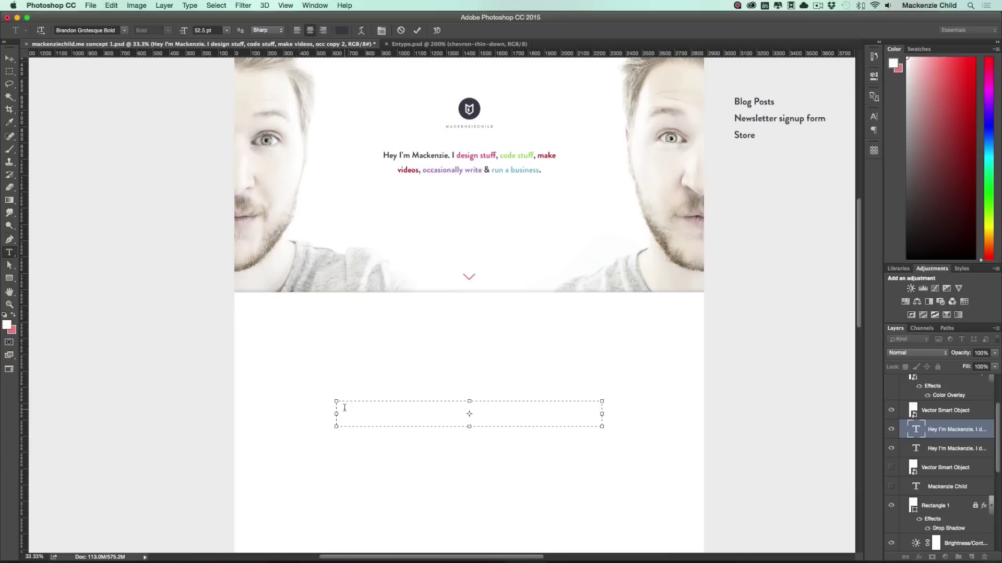
type("been a designer for 10 years, her")
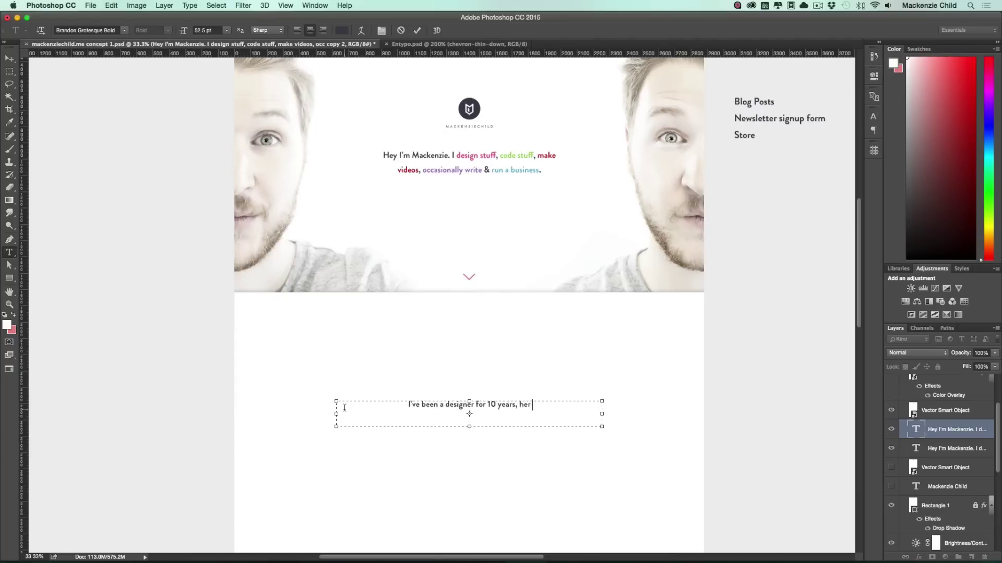
type("e is 10 thing")
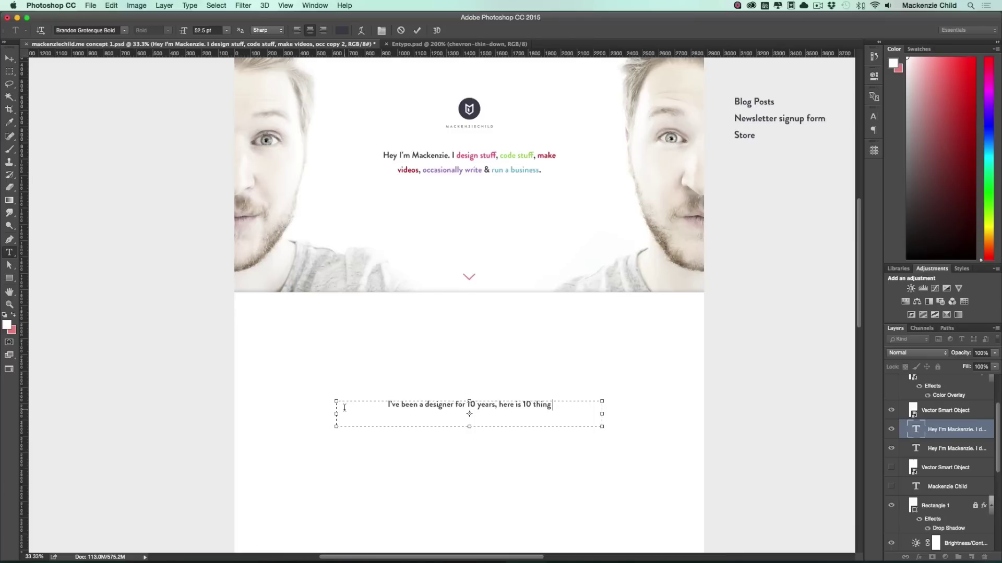
type("s I've learned.")
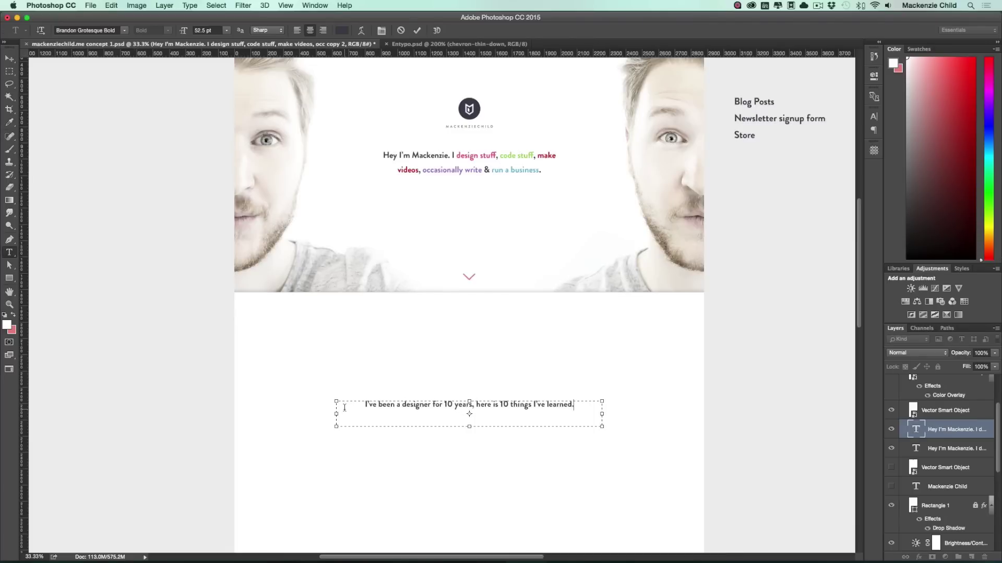
Left-align the post title's text and shorten its text box to a single line
key("super+a")
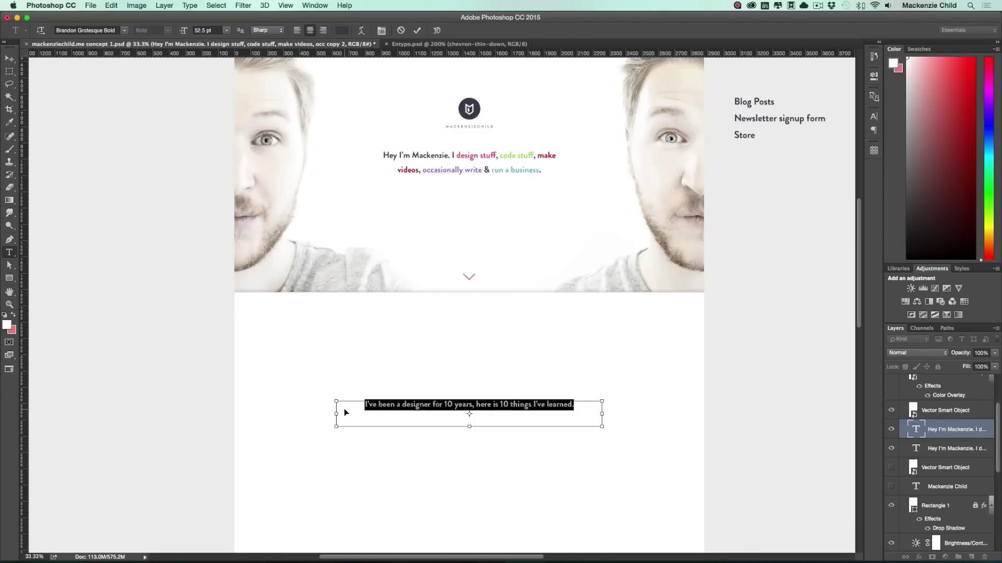
left_click(295, 31)
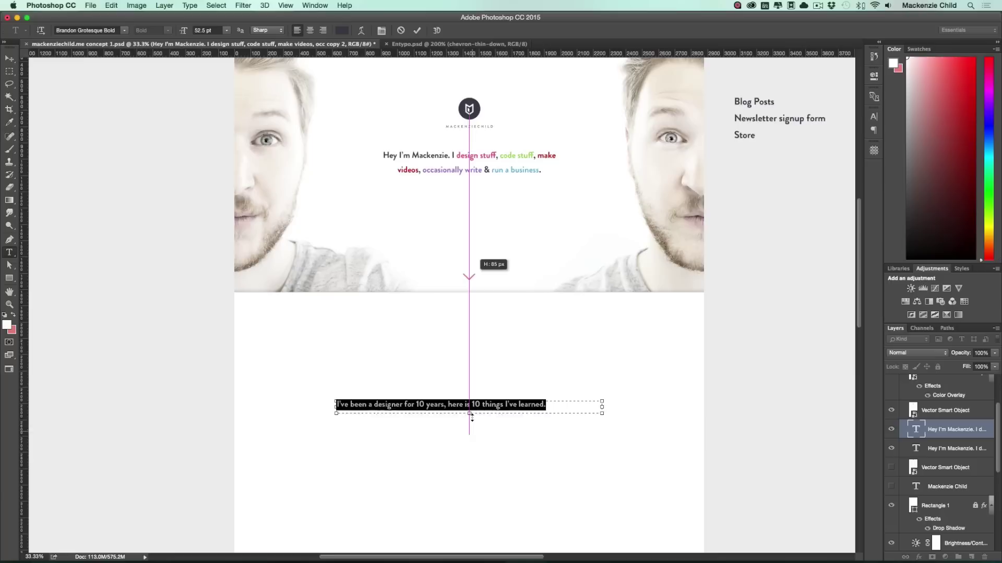
key("super+Return")
Duplicate the post title on the same line to its right and right-align the copy's text
key("v")
left_click_drag(470, 421, 508, 409)
key("t")
left_click(507, 407)
key("super+a")
left_click(323, 30)
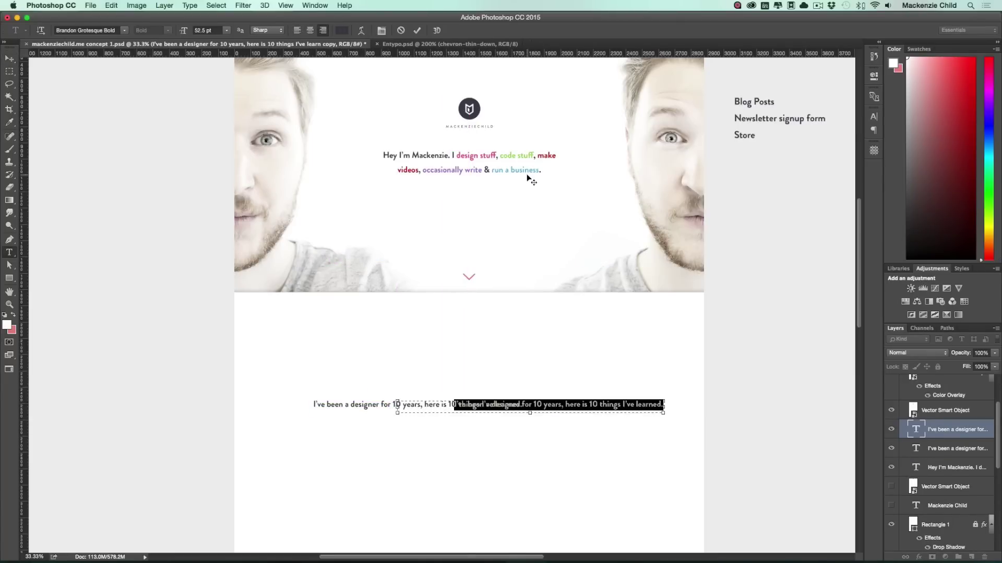
Replace the copy's text with "August 3rd, 2015" and narrow its text box to fit the date
type("August 2nd")
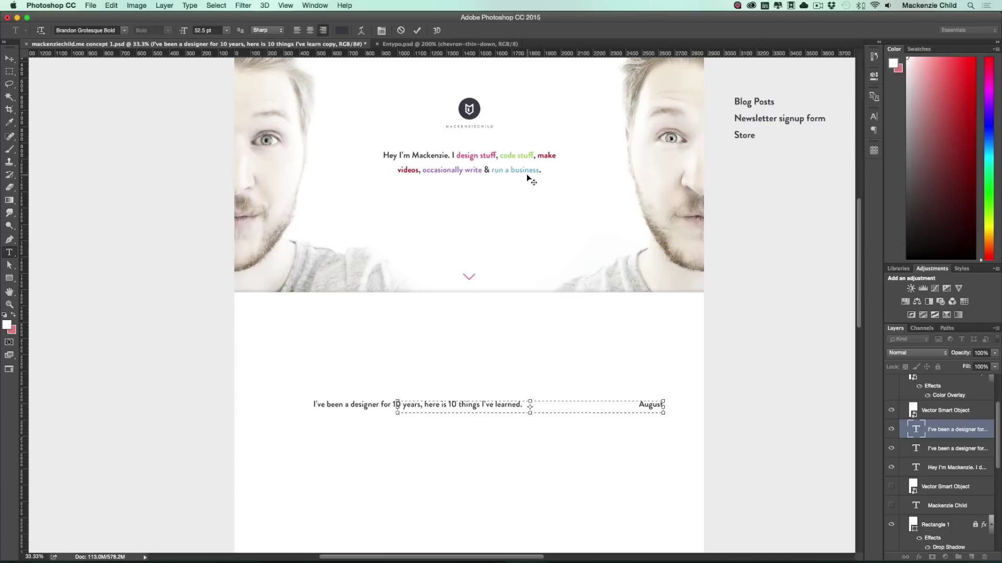
key("BackSpace")
key("BackSpace")
key("BackSpace")
key("BackSpace")
type("3")
key("BackSpace")
type("3rd, 2015")
key("super+a")
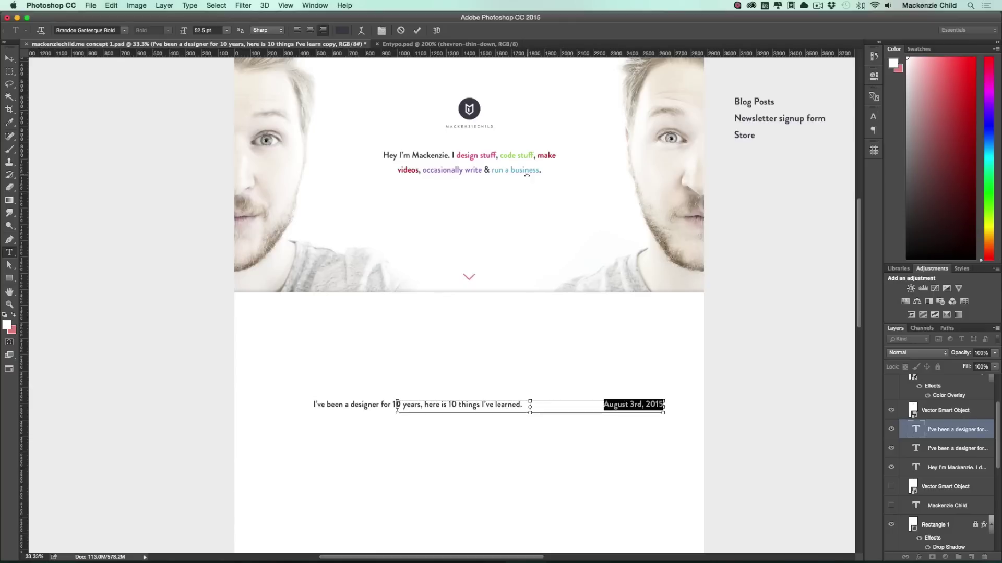
left_click_drag(395, 406, 594, 407)
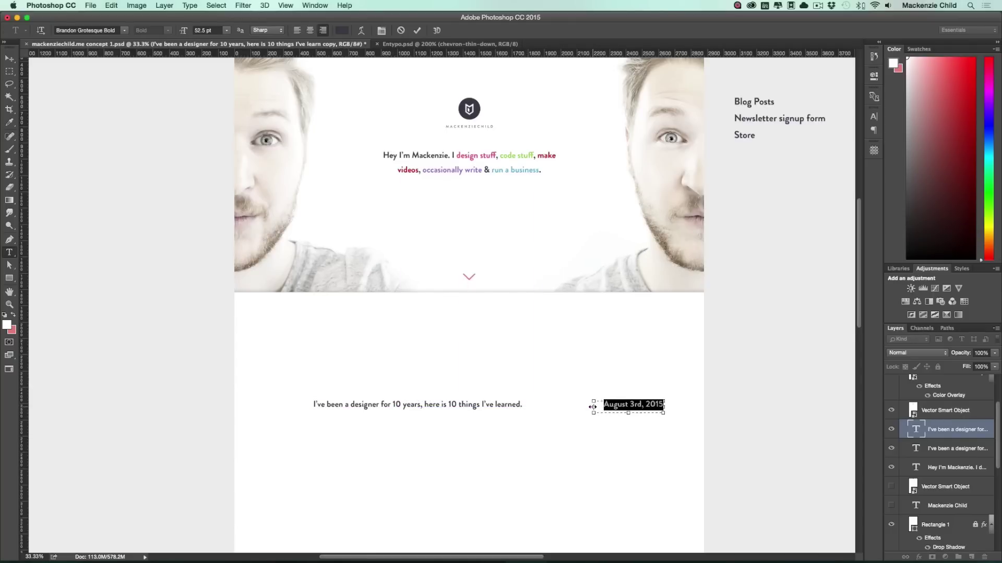
key("super+Return")
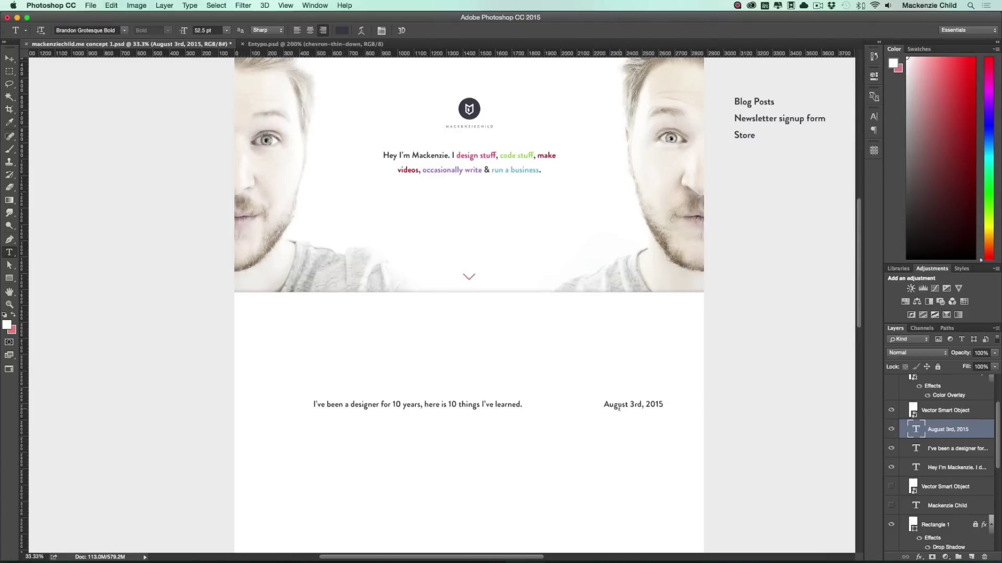
Show the guides and shift the post title and date together to the left to centre the pair on the page
key("v")
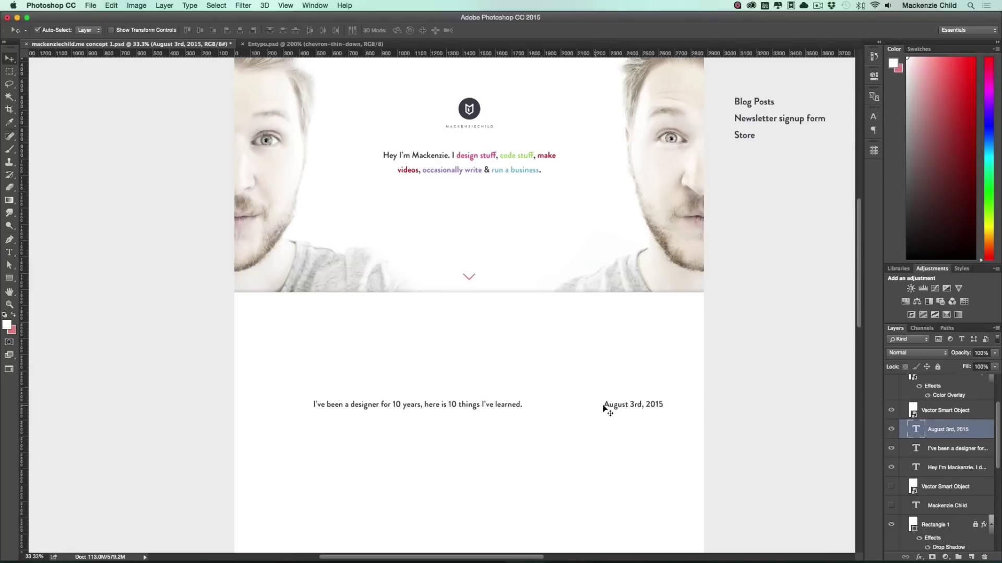
left_click(509, 408)
left_click(639, 405, "shift")
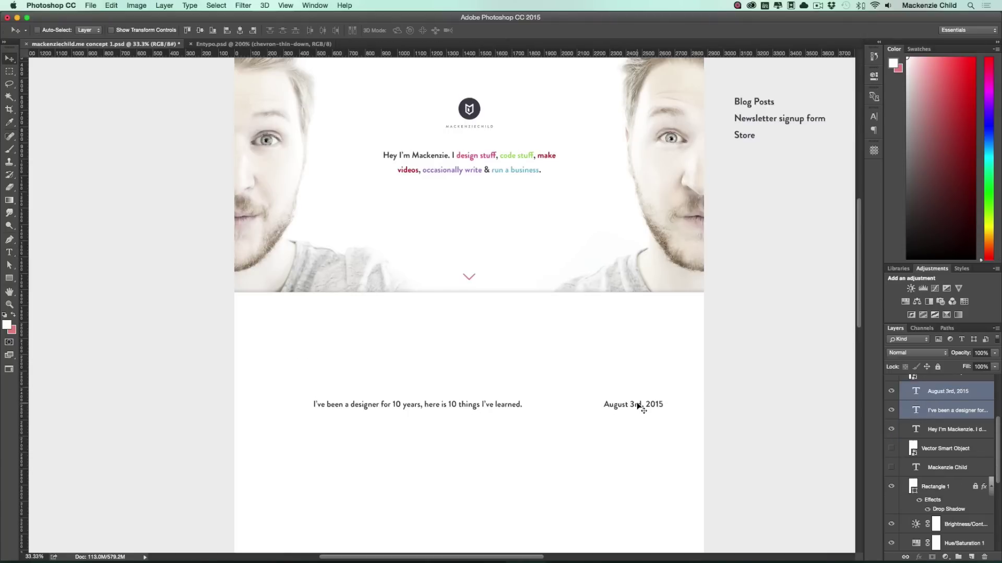
key("super+t")
key("super+semicolon")
key("shift+Left")
key("shift+Left")
key("shift+Left")
key("shift+Left")
key("shift+Left")
key("shift+Left")
key("shift+Left")
key("shift+Left")
key("shift+Left")
key("shift+Left")
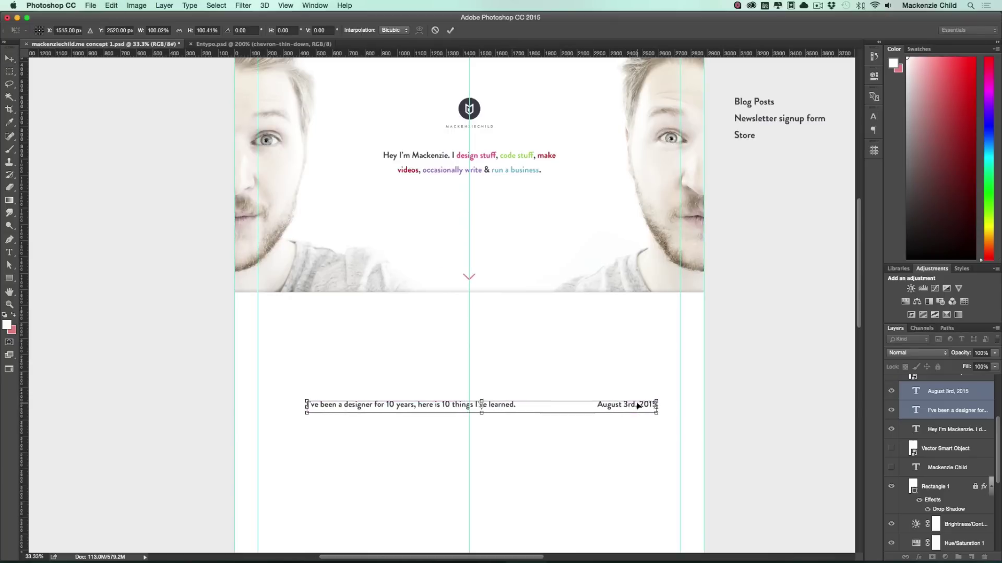
key("shift+Left")
key("shift+Left")
key("shift+Left")
key("shift+Left")
key("Return")
Colour the date text light grey BEBFCC
key("t")
left_click(609, 402)
key("super+a")
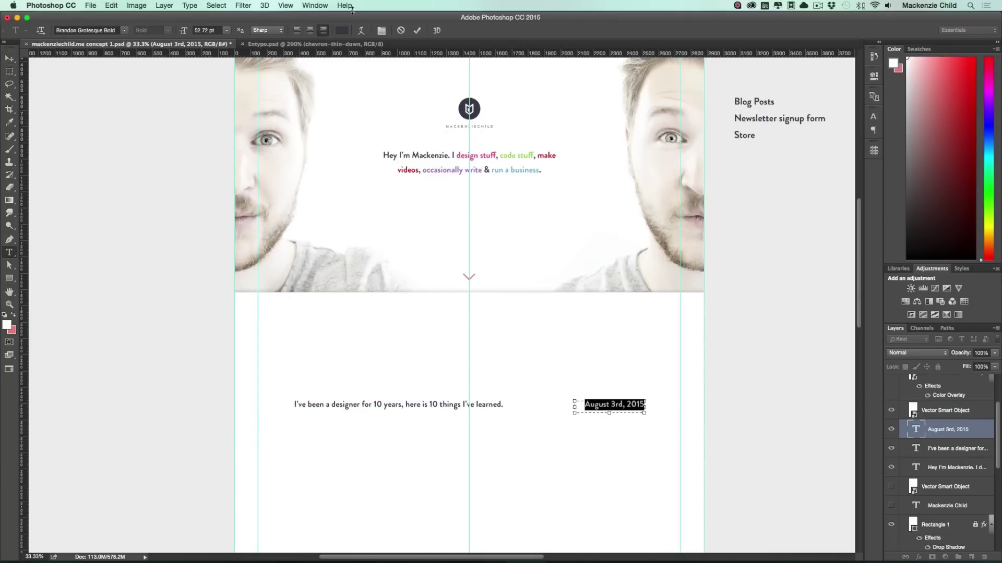
left_click(341, 30)
left_click_drag(656, 296, 823, 283)
left_click(770, 358)
left_click_drag(770, 358, 756, 328)
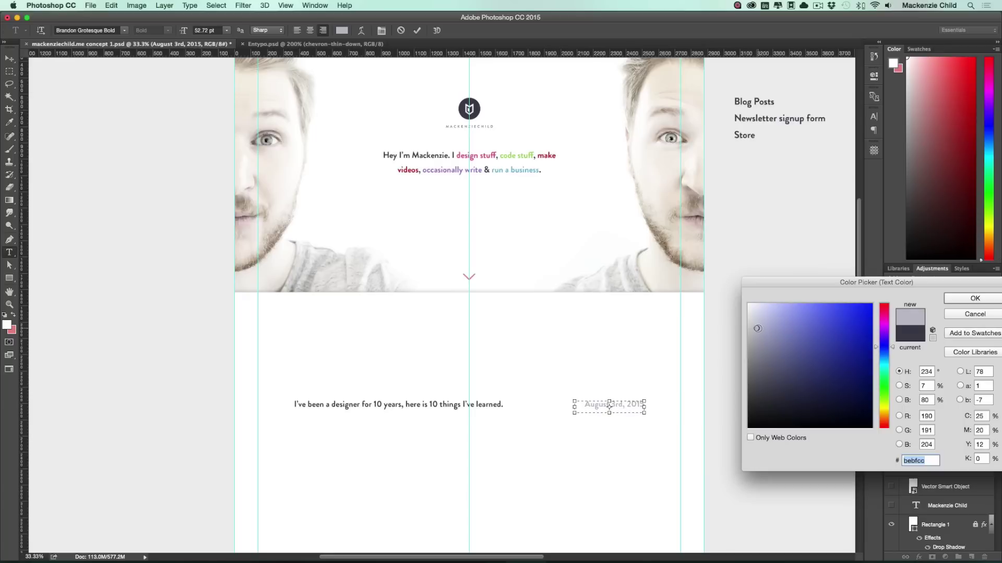
key("Return")
key("super+Return")
Move the post title and date together straight up, closer to the hero section
key("v")
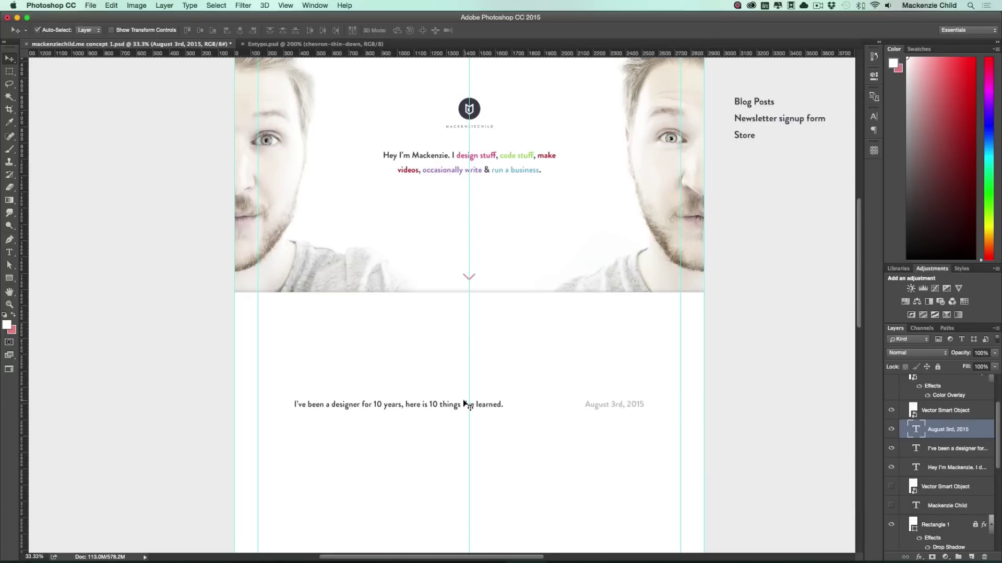
left_click(464, 404, "shift")
left_click_drag(603, 402, 601, 355)
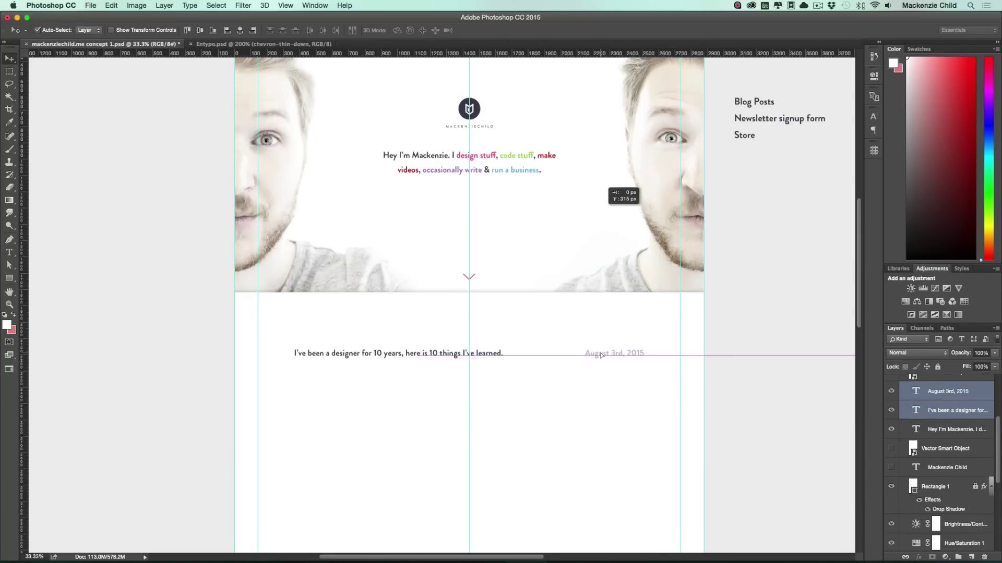
Duplicate the title and date row directly below the first one
scroll(574, 313, "left", 2)
left_click_drag(509, 350, 514, 351)
key("super+z")
left_click(639, 355, "shift")
left_click_drag(641, 355, 637, 374)
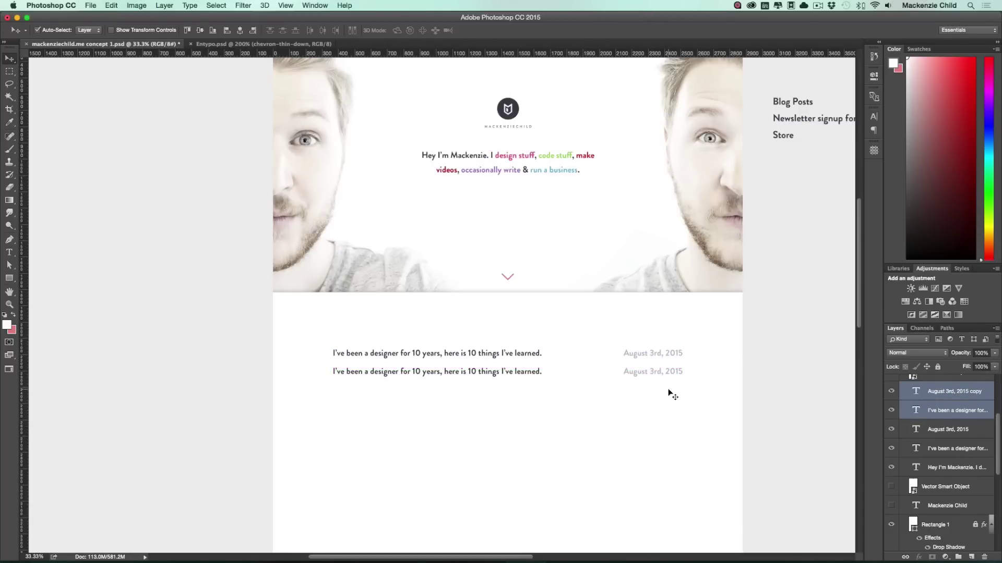
Switch to Chrome, generate filler text on hipsum.co and copy "Pickled swag meh synth, retro normcore"
key("super+Tab")
type("hipsum.co")
key("Return")
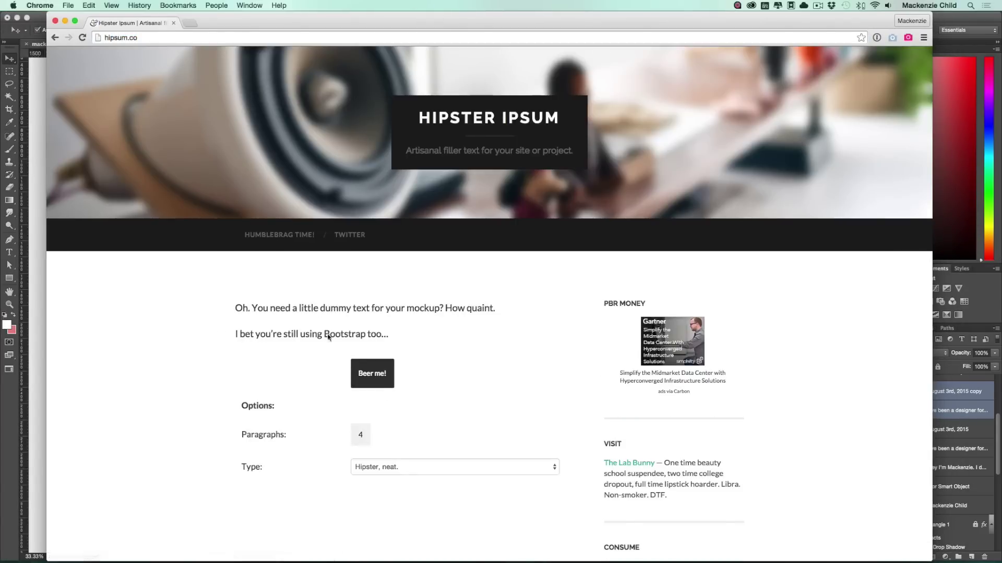
left_click(370, 368)
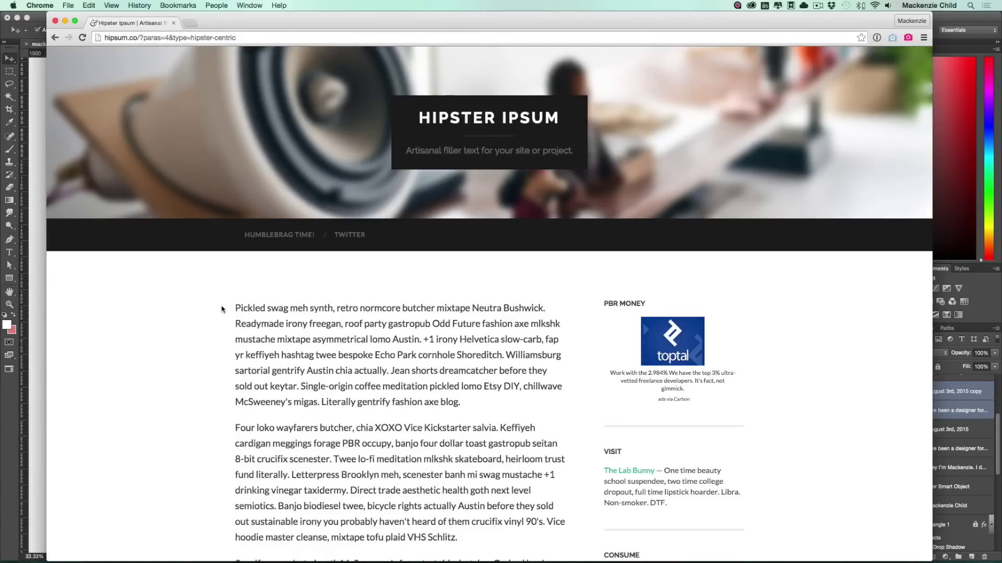
left_click_drag(226, 306, 402, 307)
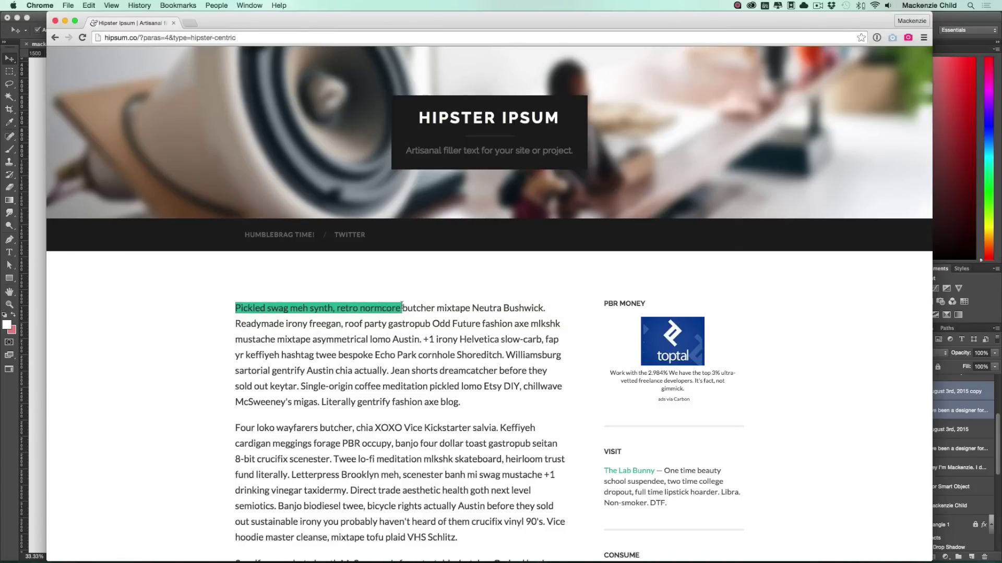
key("super+c")
Return to Photoshop and replace the second row's title with "Pickled swag meh synth, retro normcore."
key("super+Tab")
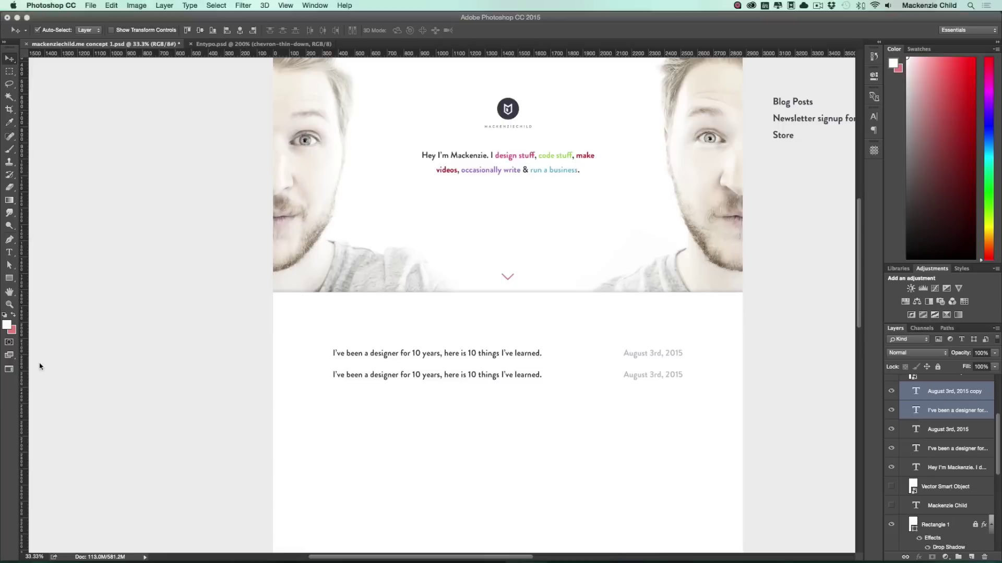
double_click(375, 375)
key("super+a")
key("super+v")
type(".")
key("super+Return")
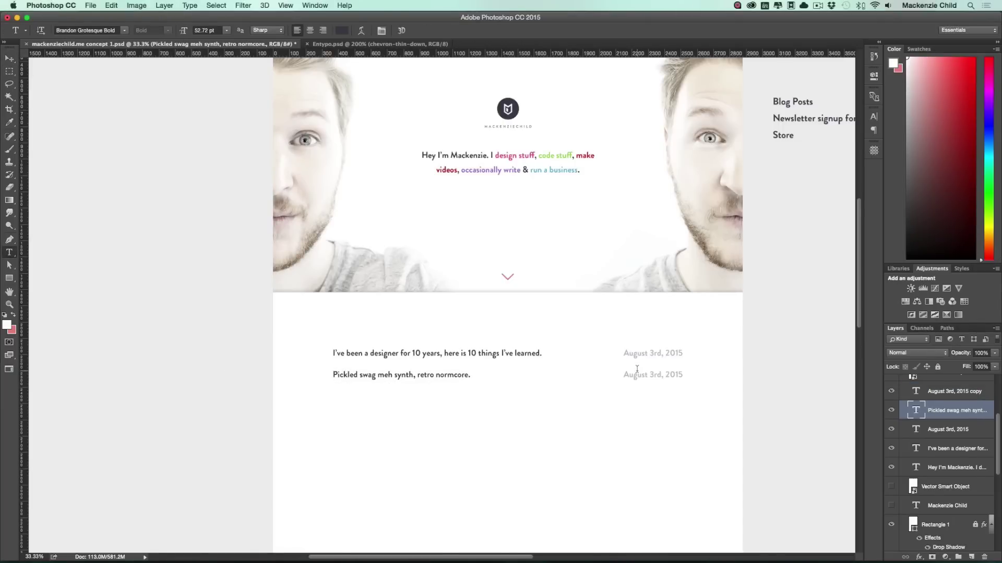
Change the second row's date to "August 1st, 2015"
double_click(649, 375)
type("1st")
key("super+Return")
key("v")
Switch to Chrome and copy "Odd Future fashion axe mlkshk mustache mixtape asymmetrical lomo Austin." from the filler text
key("super+Tab")
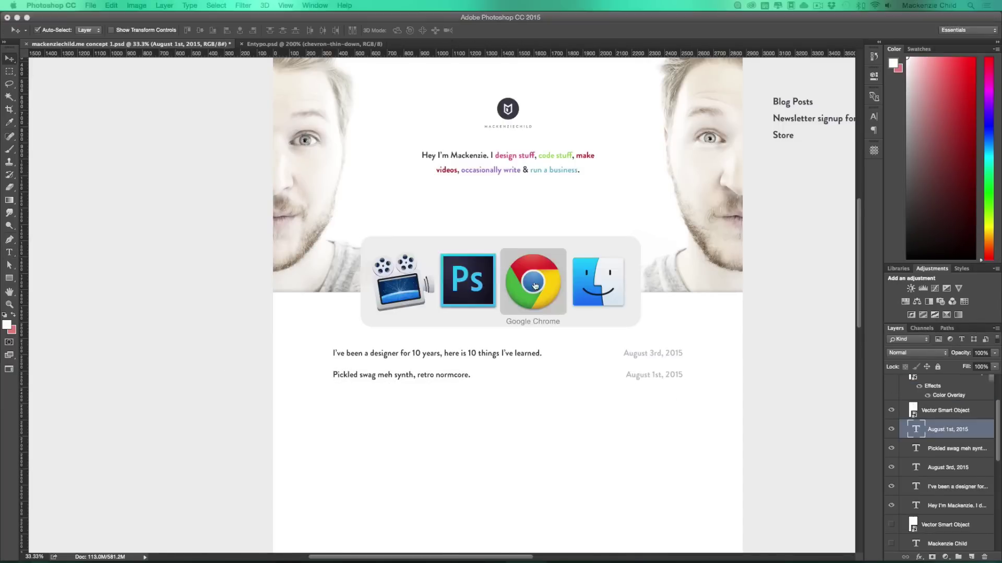
left_click(443, 344)
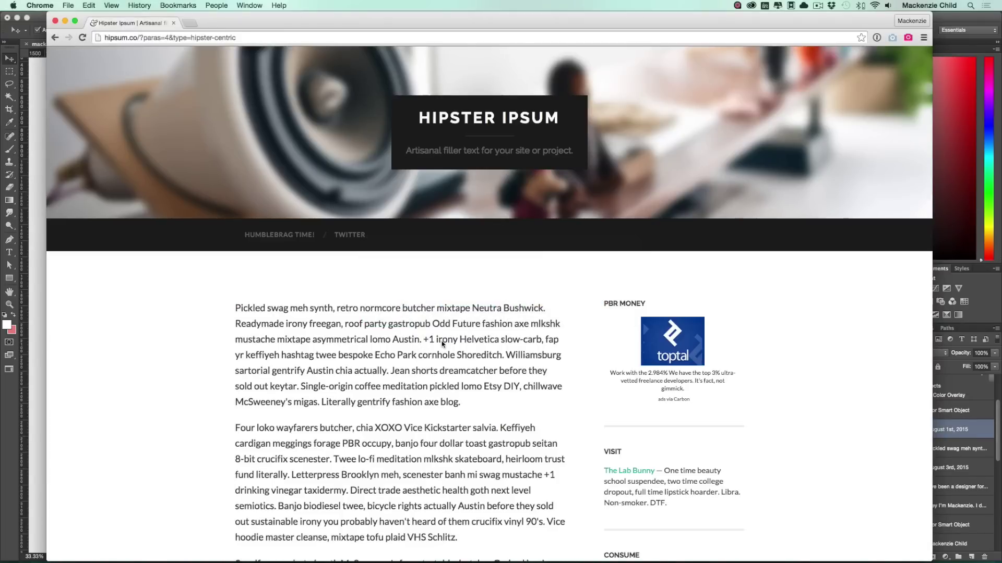
left_click_drag(436, 324, 423, 343)
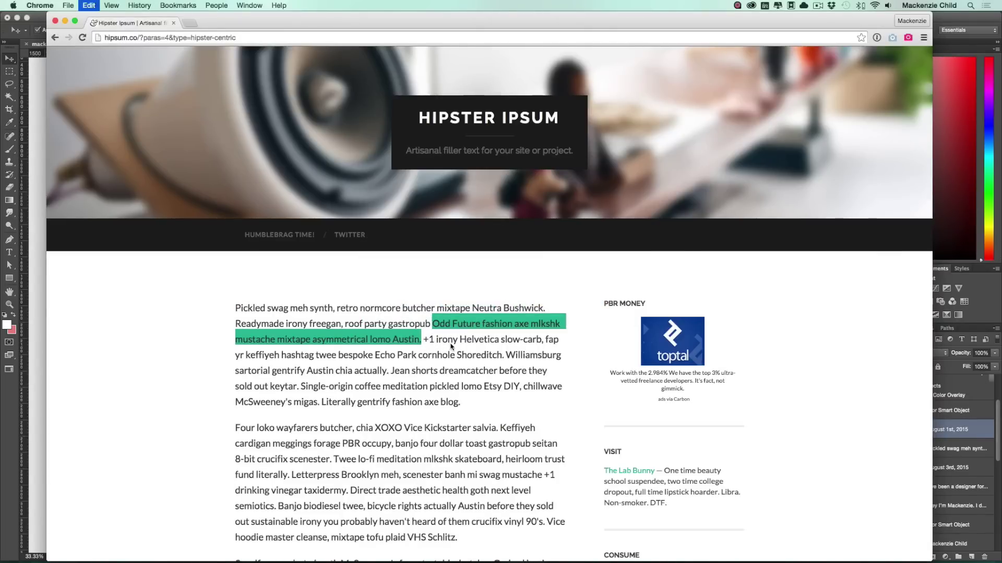
key("super+c")
Return to Photoshop and duplicate the second title and date row below as a third row
key("super+Tab")
left_click(520, 290)
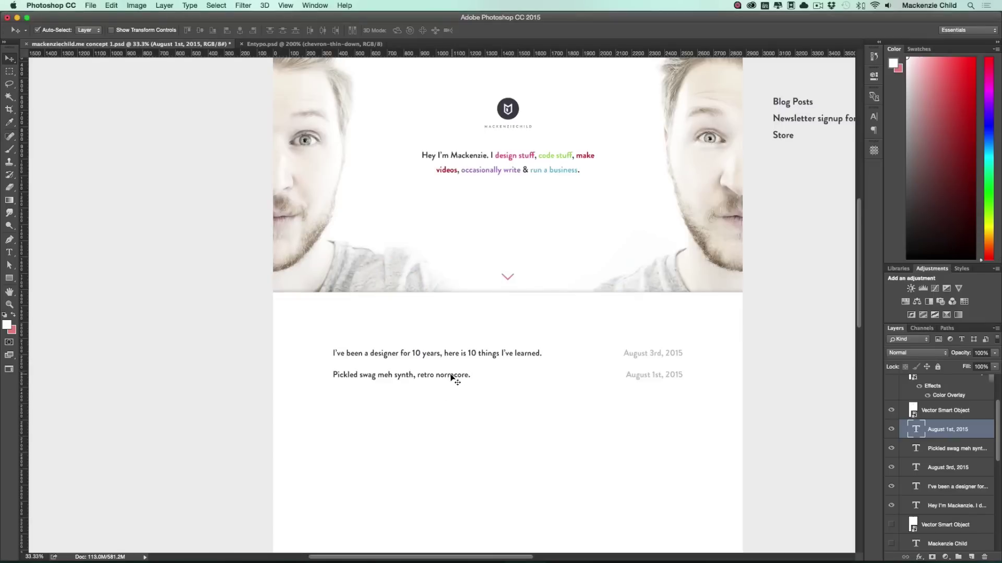
left_click(452, 377, "shift")
left_click_drag(637, 376, 644, 398)
Replace the third row's title with the copied "Odd Future fashion axe mlkshk mustache mixtape asymmetrical lomo Austin."
key("t")
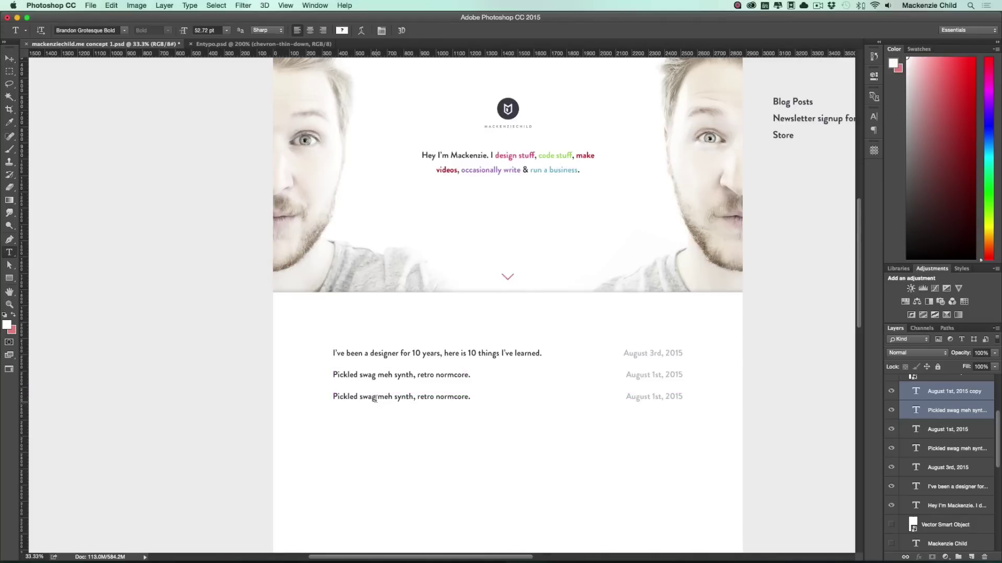
left_click(376, 400)
key("super+a")
key("super+v")
key("super+Return")
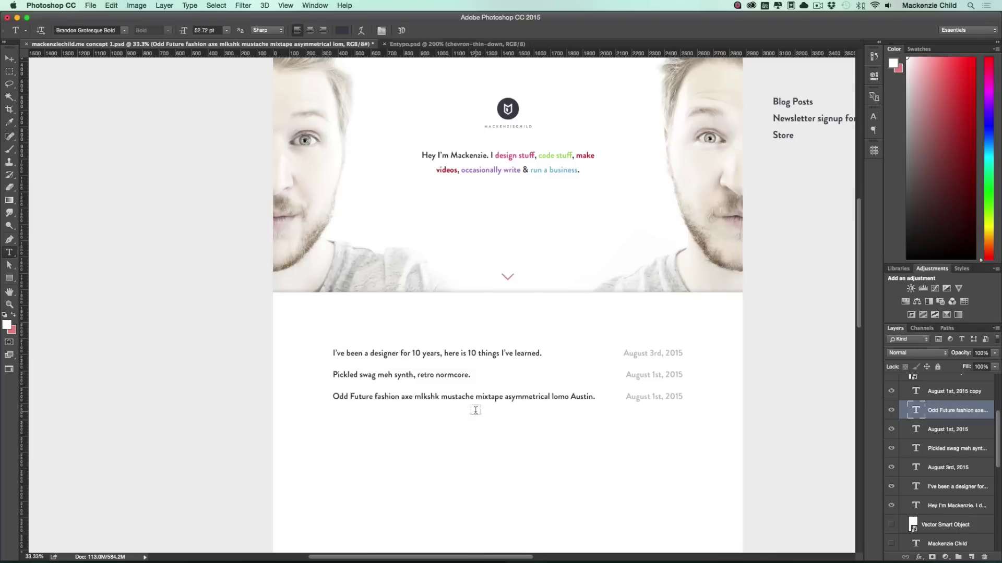
key("v")
Shorten the third row's title to "Odd Future fashion axe mlkshk mustache mixtape asymmetrical."
scroll(614, 451, "up", 1)
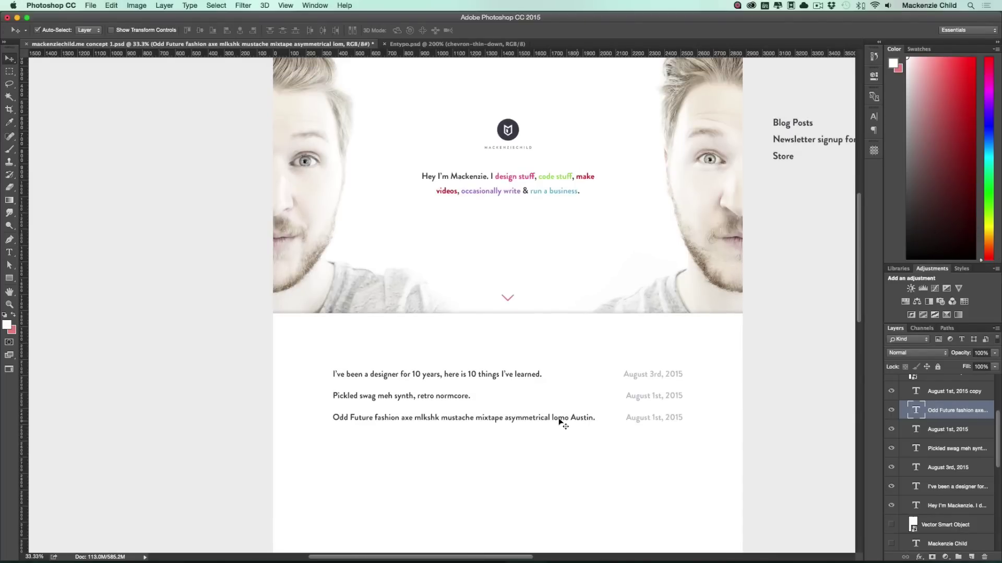
key("t")
left_click_drag(551, 418, 660, 414)
key("BackSpace")
type(".")
key("super+Return")
key("v")
Try to duplicate the three blog post rows below the list, and undo the duplication
scroll(662, 419, "right", 3)
scroll(662, 419, "left", 2)
scroll(662, 419, "up", 3)
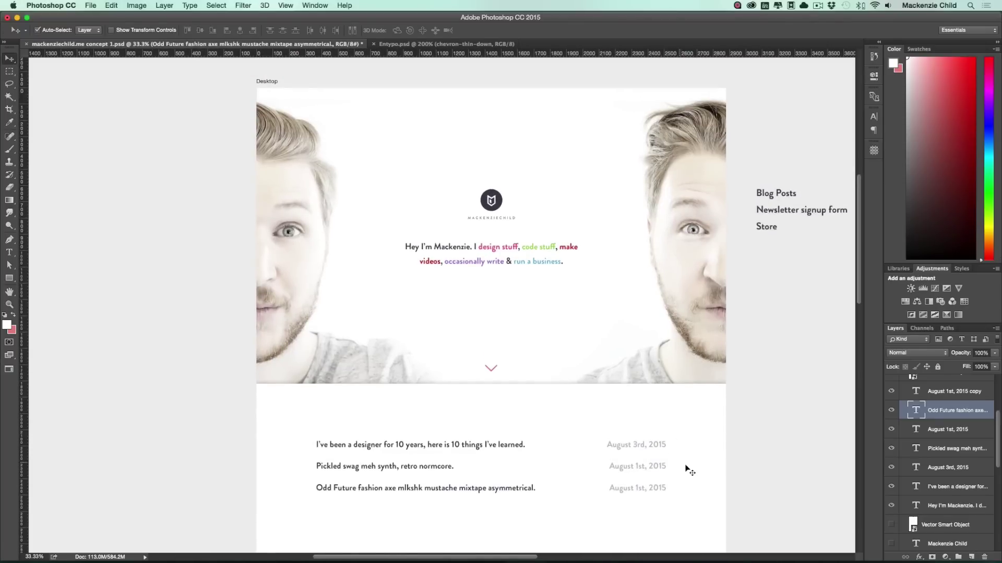
scroll(713, 469, "down", 4)
left_click_drag(673, 399, 326, 340)
left_click_drag(360, 383, 376, 403)
key("ctrl+z")
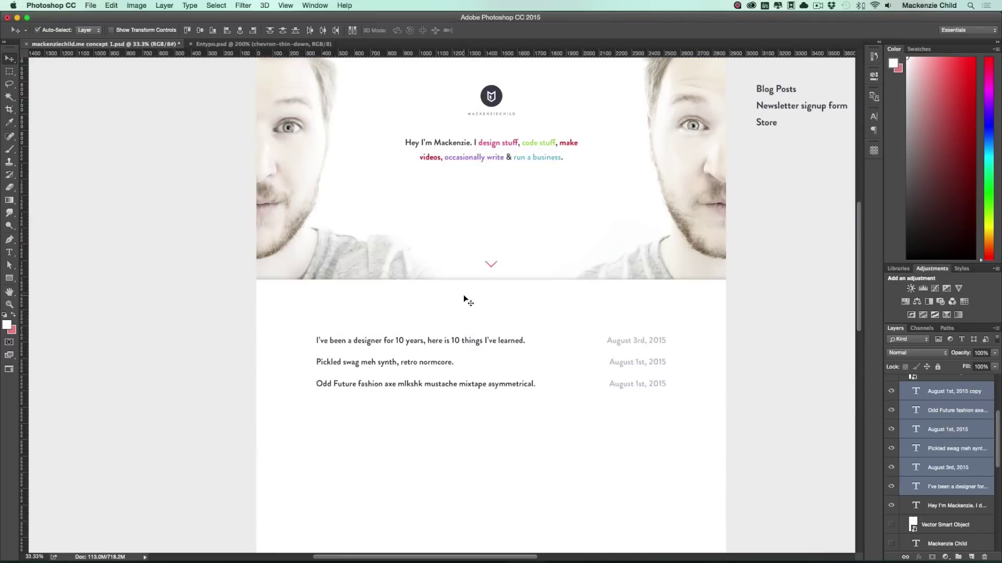
Lock the hero's adjustment and photo layers, from Brightness/Contrast 1 down to the lowest layer
scroll(468, 301, "up", 4)
left_click(329, 271)
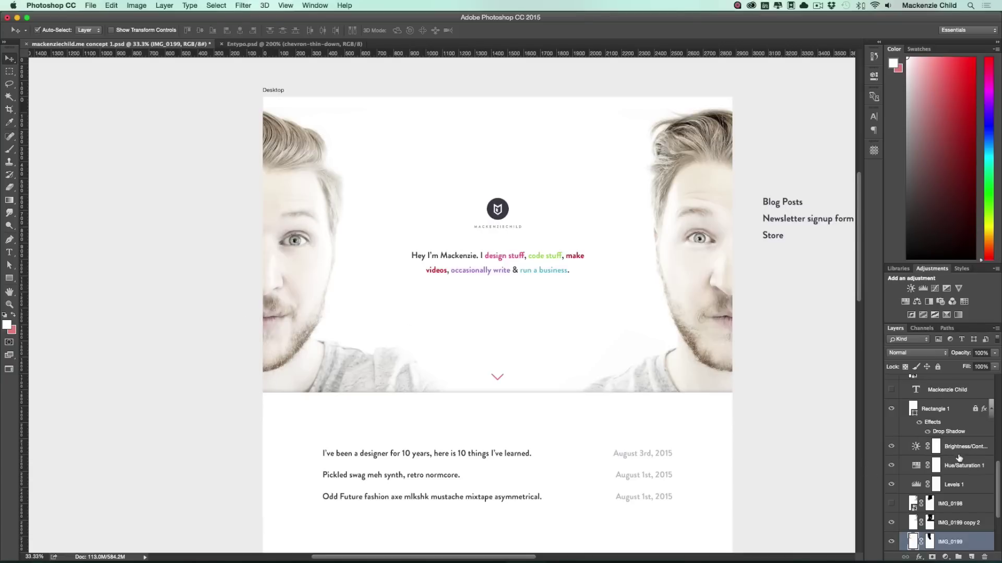
left_click(959, 464)
scroll(957, 468, "down", 4)
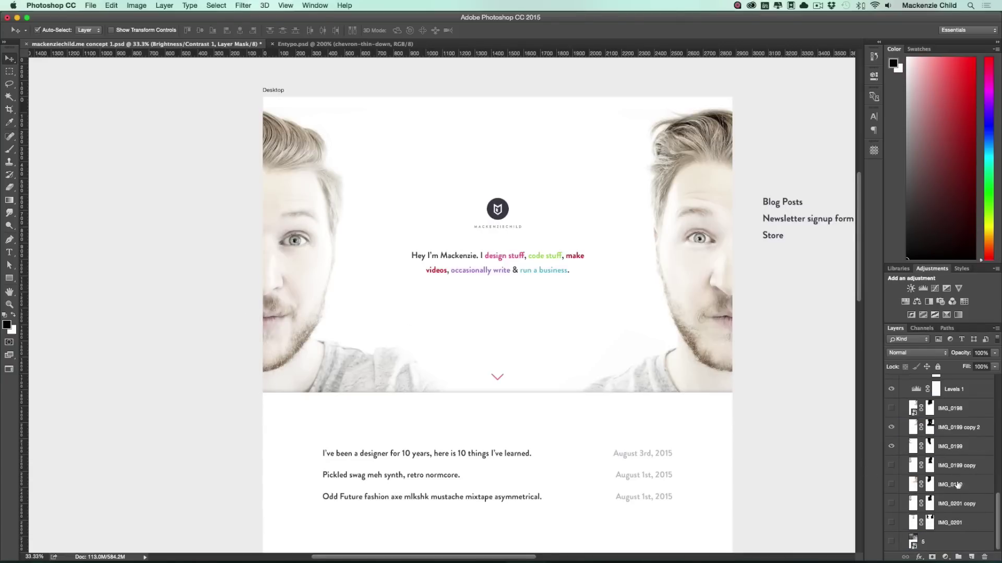
left_click(954, 545, "shift")
left_click(938, 368)
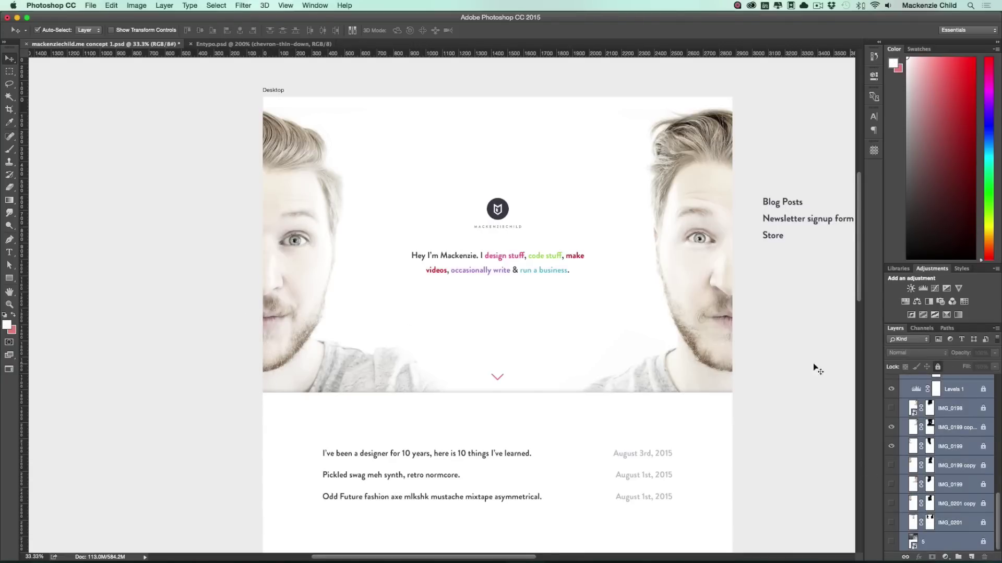
Duplicate the three blog post rows below the list and nudge the copies up to match the row spacing
scroll(497, 391, "down", 5)
left_click_drag(386, 241, 399, 313)
key("Up")
key("Up")
key("Up")
key("Up")
key("Up")
key("Up")
key("Up")
key("Up")
key("Up")
key("Up")
key("Up")
key("Up")
key("Up")
key("Up")
key("Up")
key("Up")
key("Up")
key("Up")
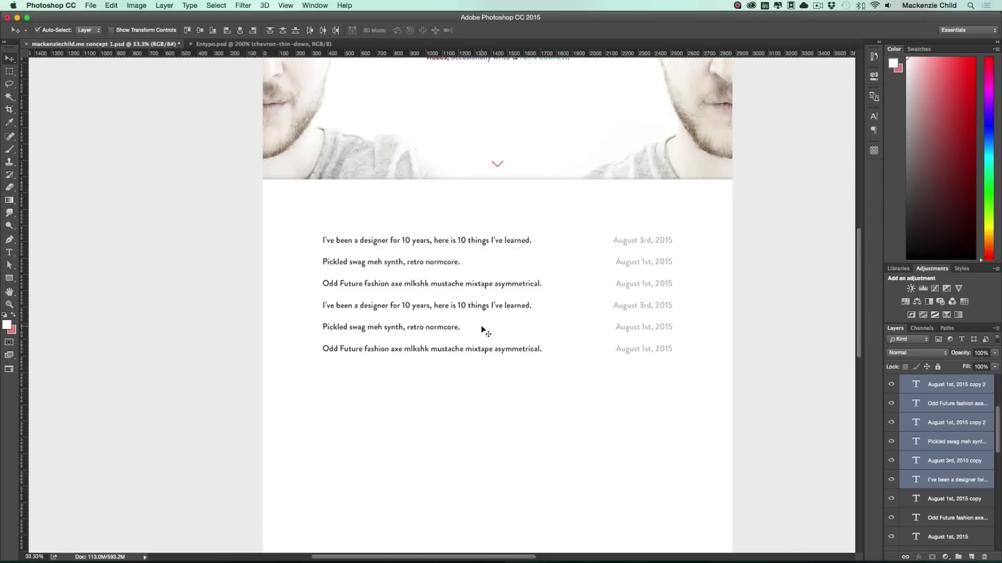
Duplicate the six blog post rows below to make a list of twelve, nudging the copies to keep the spacing even
left_click_drag(652, 407, 366, 376)
key("Up")
scroll(492, 369, "up", 5)
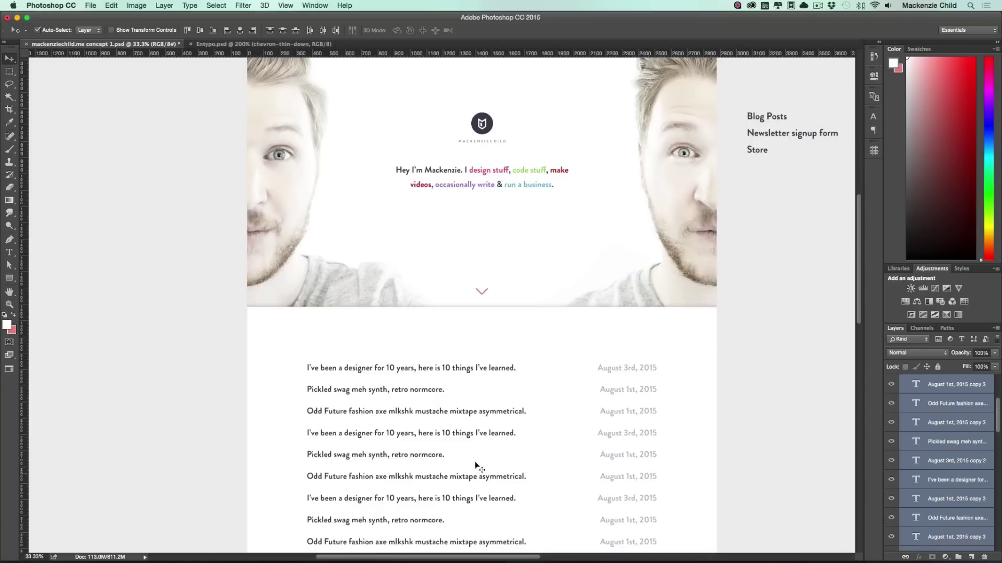
scroll(472, 443, "down", 5)
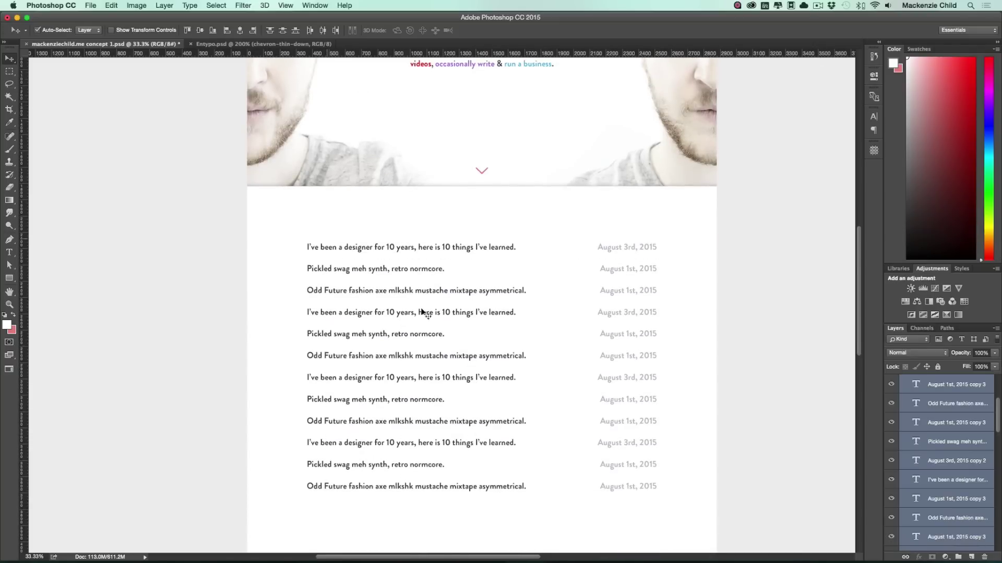
Scale the twelve blog post rows down to about 82% around their centre and move them slightly up
key("super+t")
left_click_drag(652, 498, 611, 487)
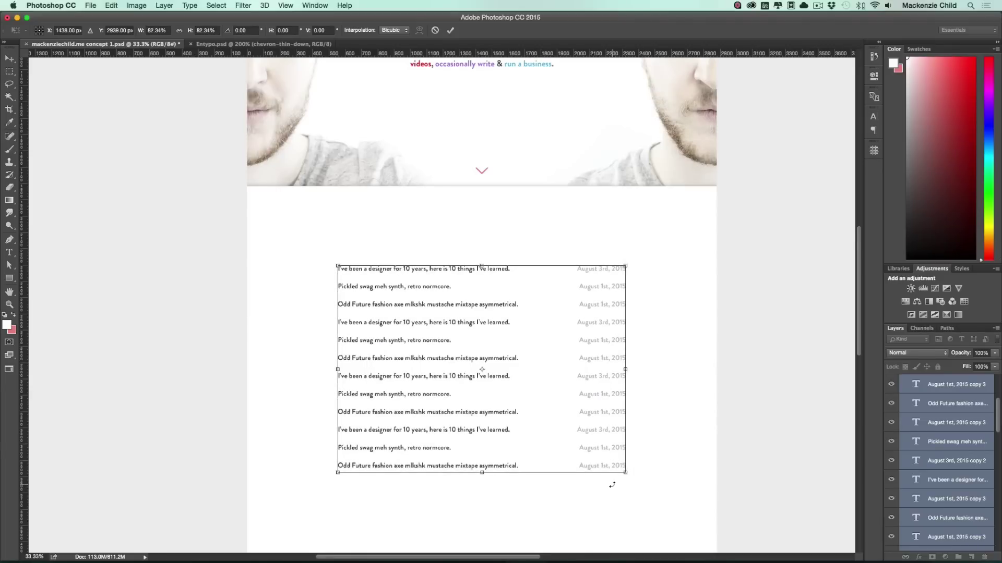
key("Return")
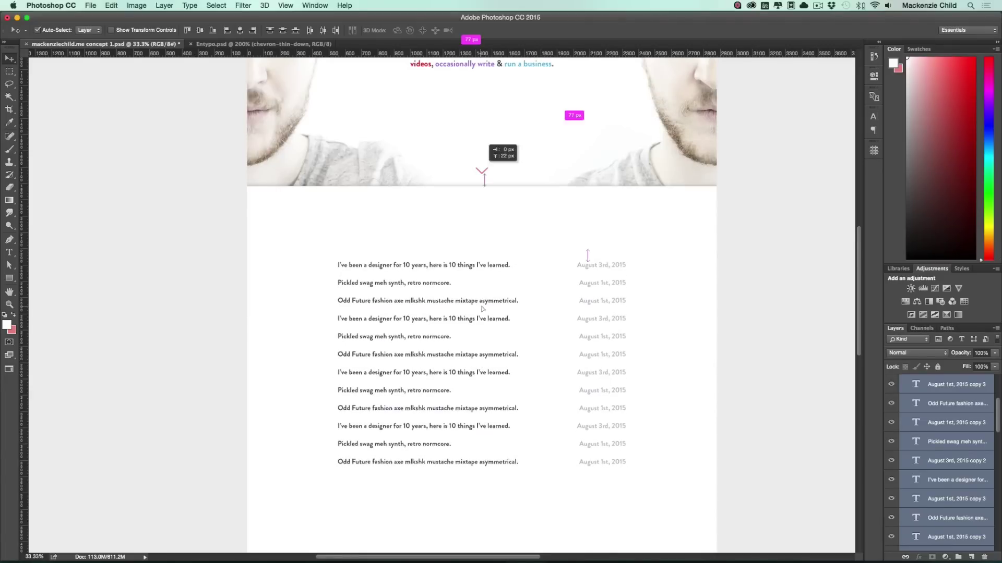
Draw a white 157 px square on the empty canvas to the left of the page, beside the blog list
scroll(702, 256, "up", 6)
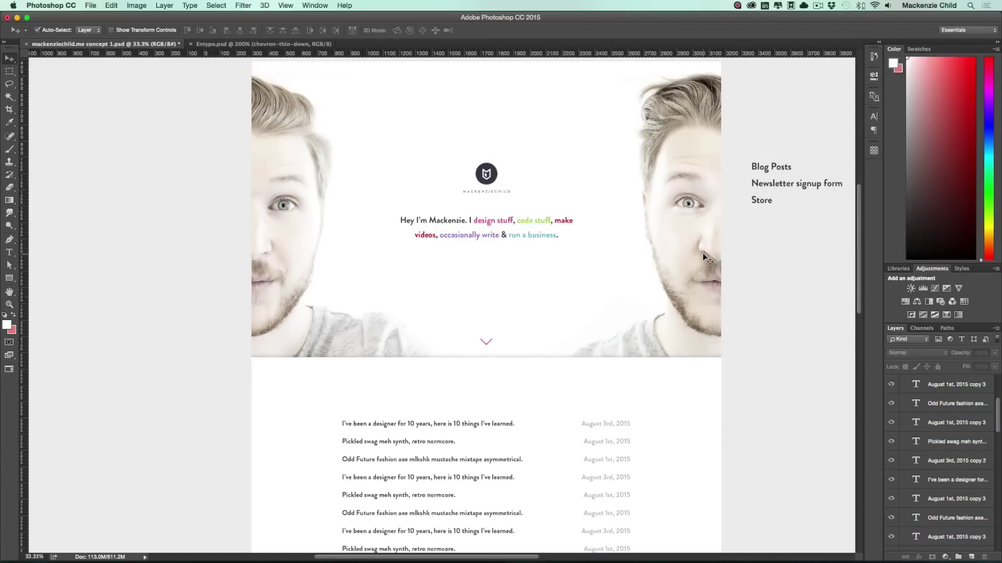
scroll(703, 257, "up", 1)
scroll(622, 385, "down", 5)
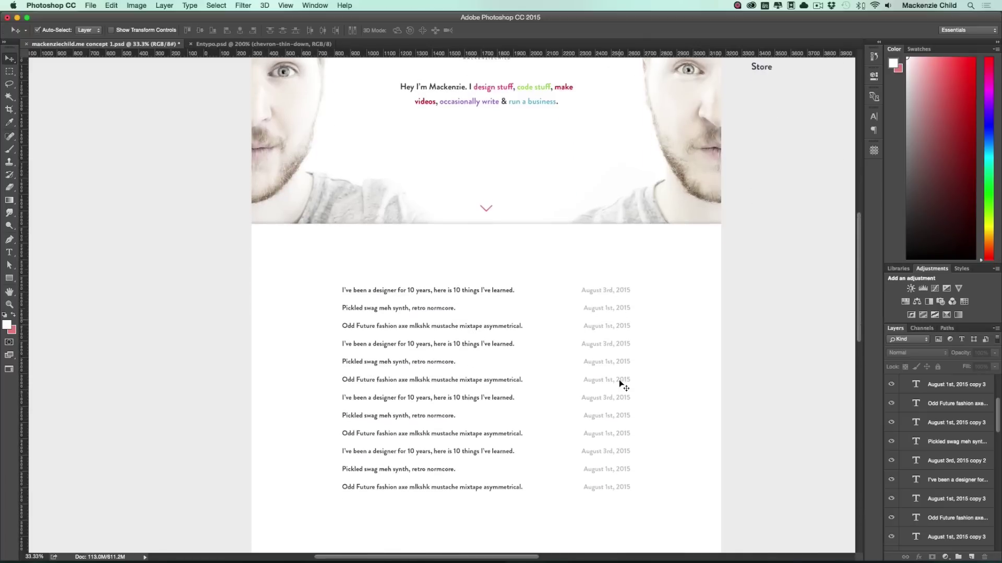
scroll(484, 344, "left", 5)
scroll(485, 344, "right", 3)
scroll(485, 344, "up", 1)
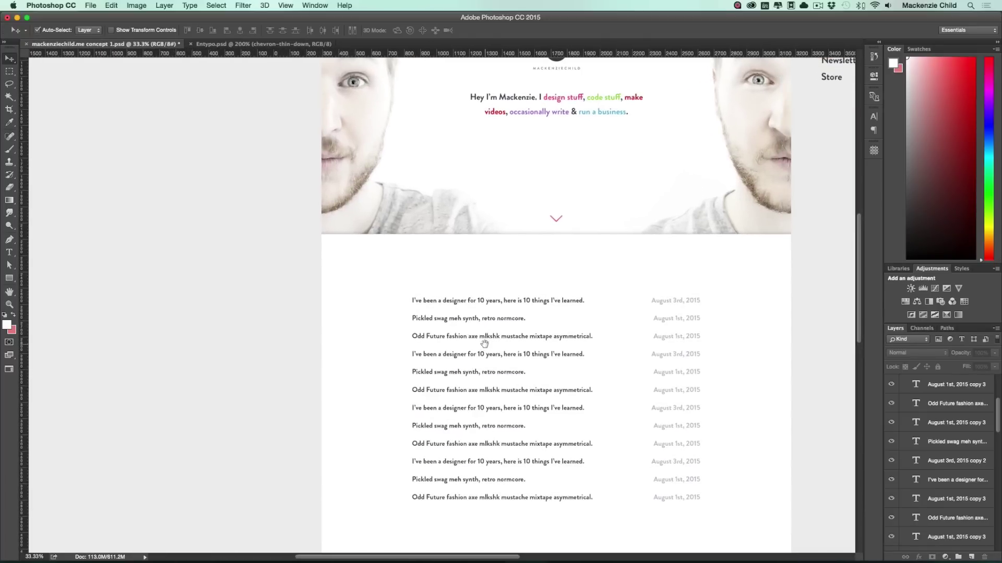
left_click(9, 278)
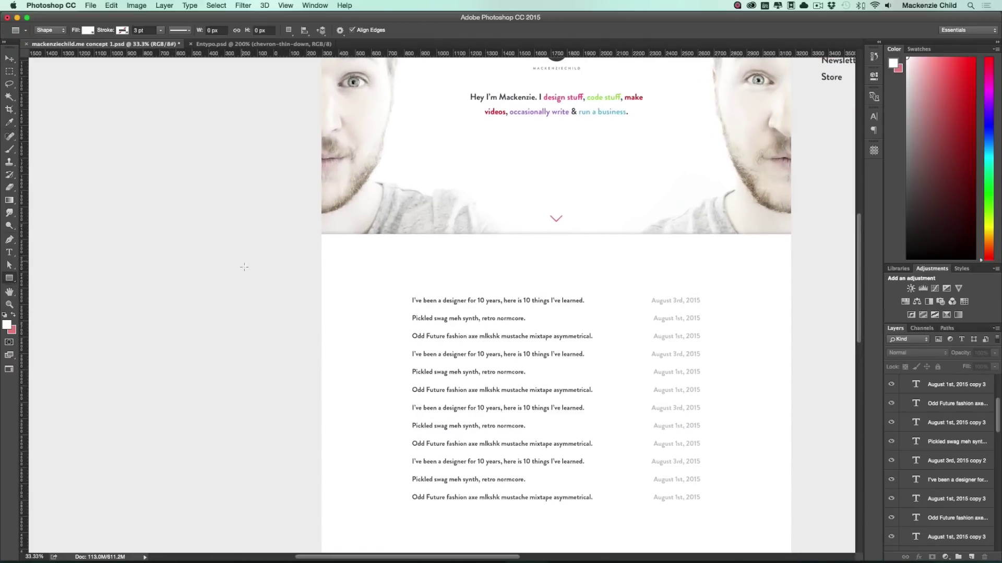
left_click_drag(230, 254, 294, 289)
key("v")
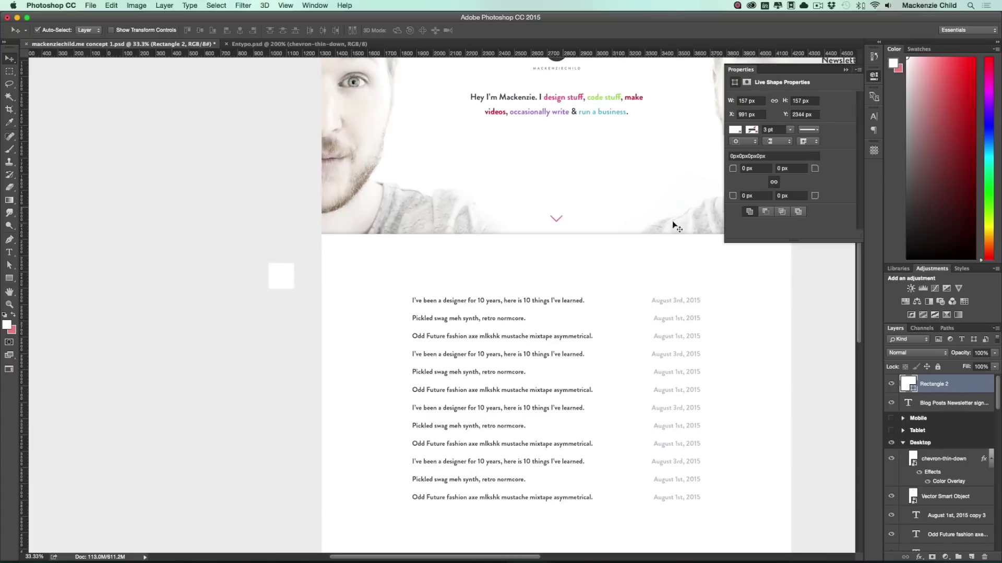
Fill the square with the pink of the hero text, E65289
left_click(545, 98)
double_click(908, 383)
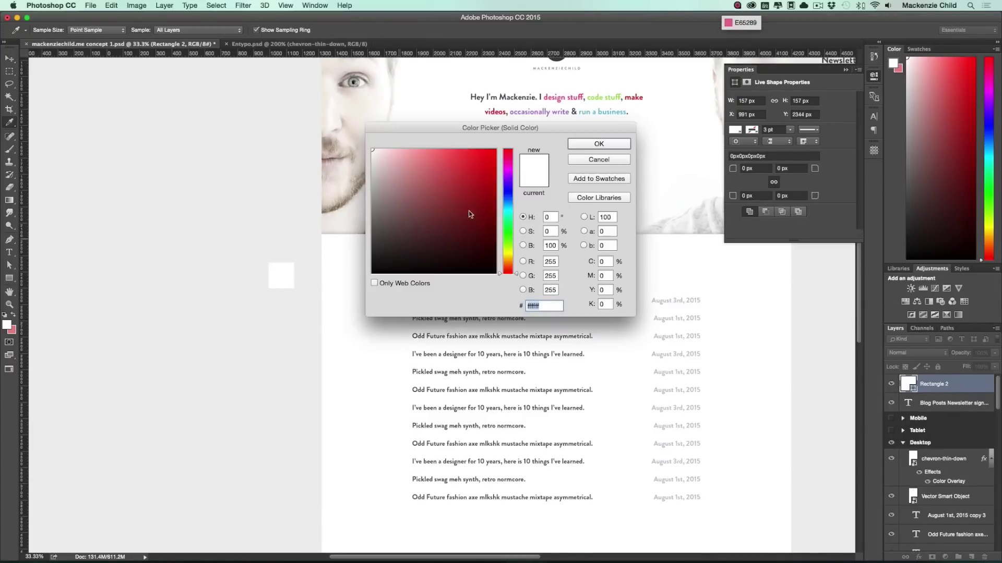
type("E65289")
key("Return")
Duplicate the pink square below itself and fill the copy with the hero text's green
left_click_drag(282, 276, 305, 409)
double_click(908, 384)
left_click(603, 97)
key("ctrl+v")
key("Return")
Continue the swatch column with squares in the hero text's red and purple A981D0
double_click(908, 383)
left_click(633, 98)
key("Return")
double_click(908, 383)
type("A981D0")
key("Return")
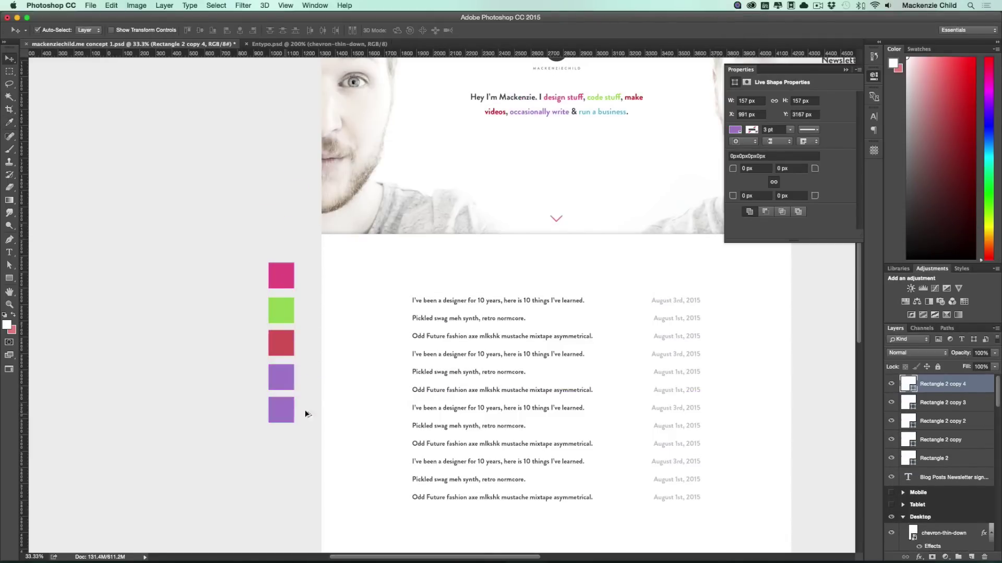
Fill the lowest swatch in the column with the hero text's blue, 6EBAD8
double_click(908, 383)
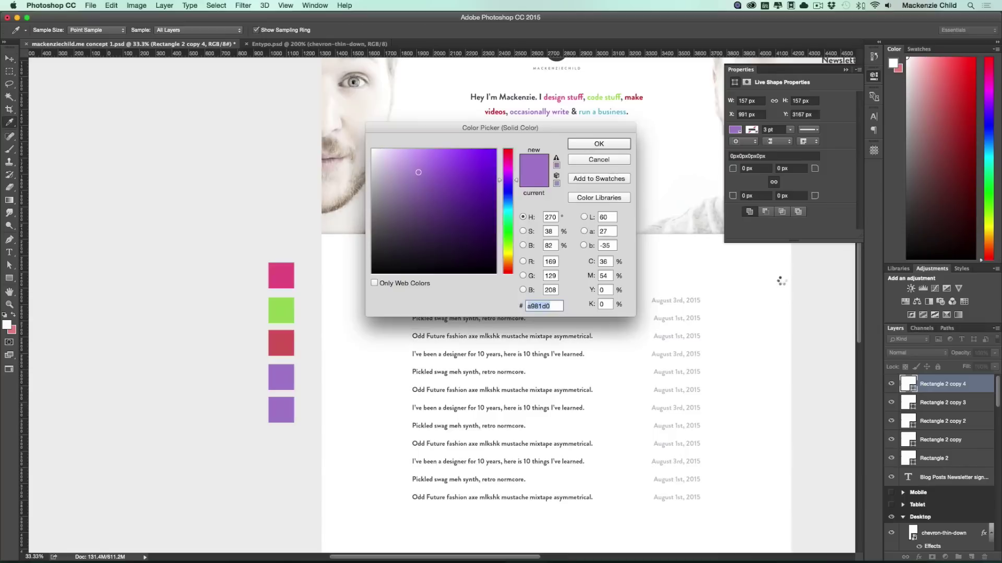
left_click(616, 112)
type("6EBAD8")
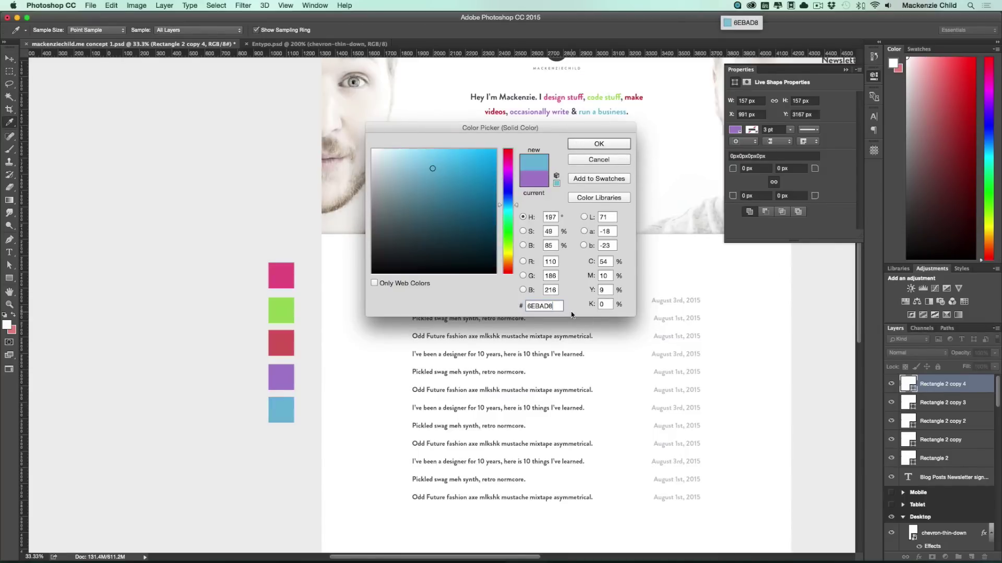
key("Return")
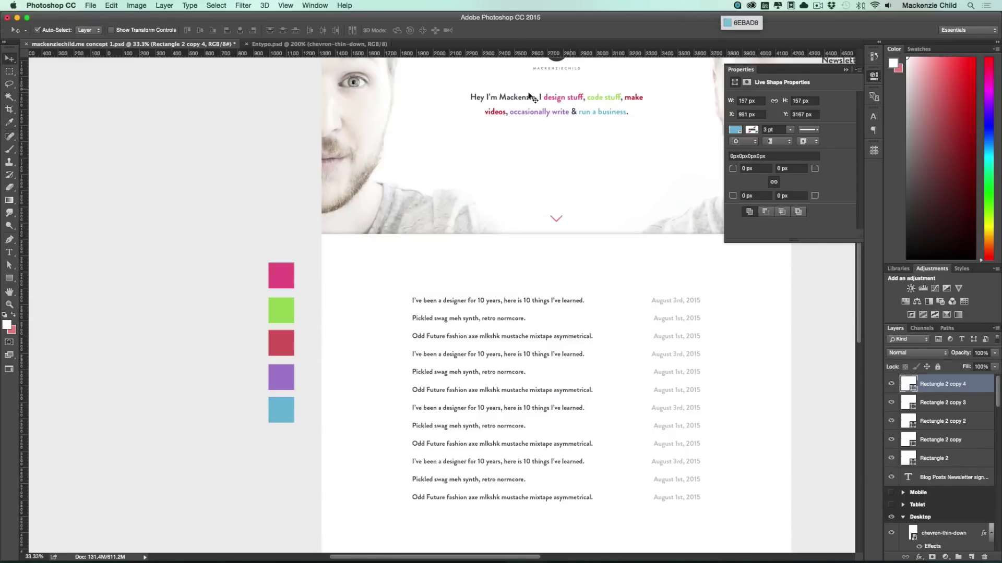
Recolour the first blog post title with the pink sampled from the top swatch
scroll(397, 402, "down", 3)
scroll(398, 402, "right", 2)
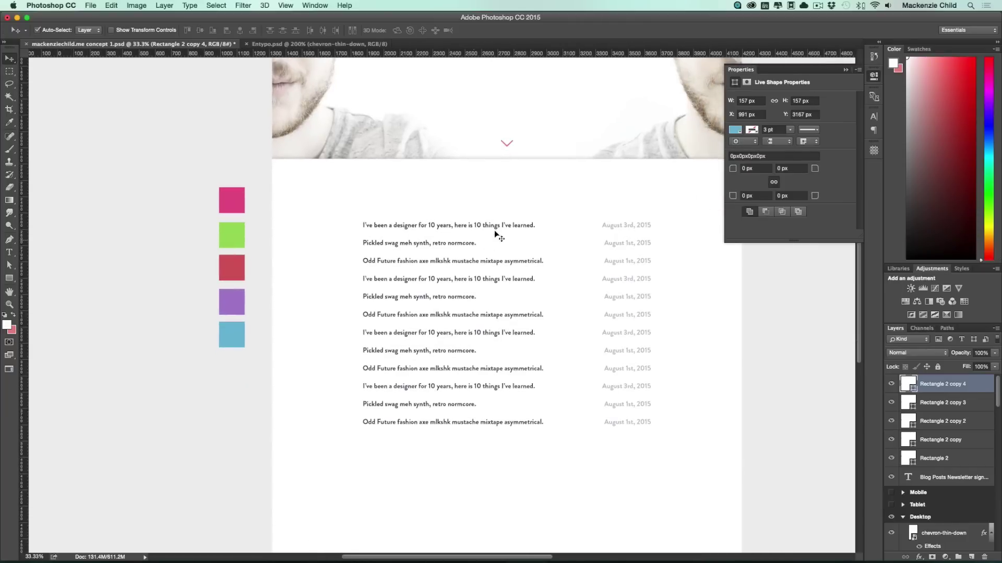
key("t")
left_click(506, 225)
key("ctrl+a")
left_click(342, 30)
left_click(235, 205)
key("Return")
key("ctrl+Return")
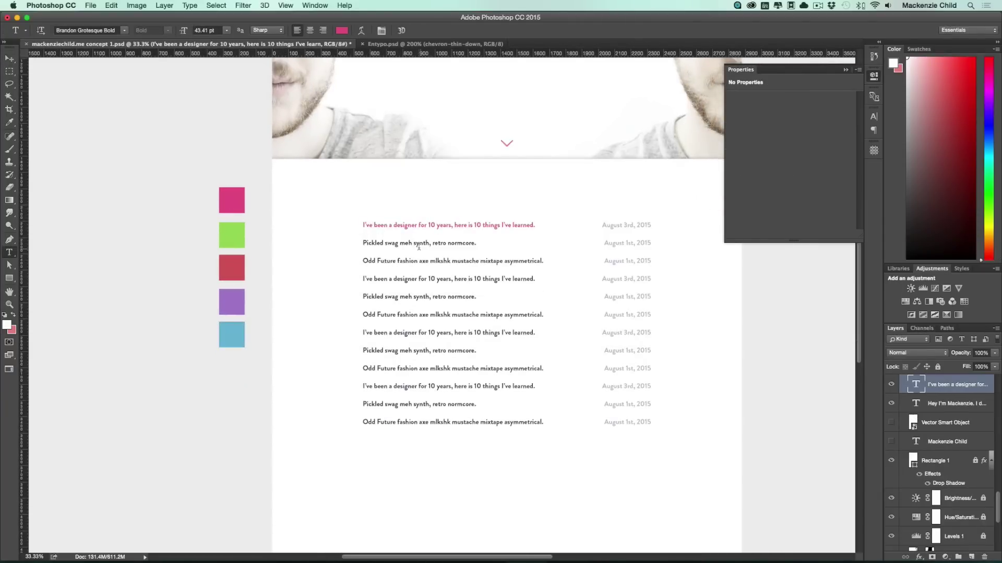
Recolour the second blog post title with the green sampled from its swatch
left_click(419, 243)
key("ctrl+a")
left_click(339, 33)
left_click(231, 236)
key("Return")
key("ctrl+Return")
Recolour the third to sixth blog post titles in order with the red, purple, blue and pink swatches
left_click(381, 261)
key("ctrl+a")
left_click(342, 30)
left_click(241, 258)
left_click(232, 301)
key("Return")
key("ctrl+Return")
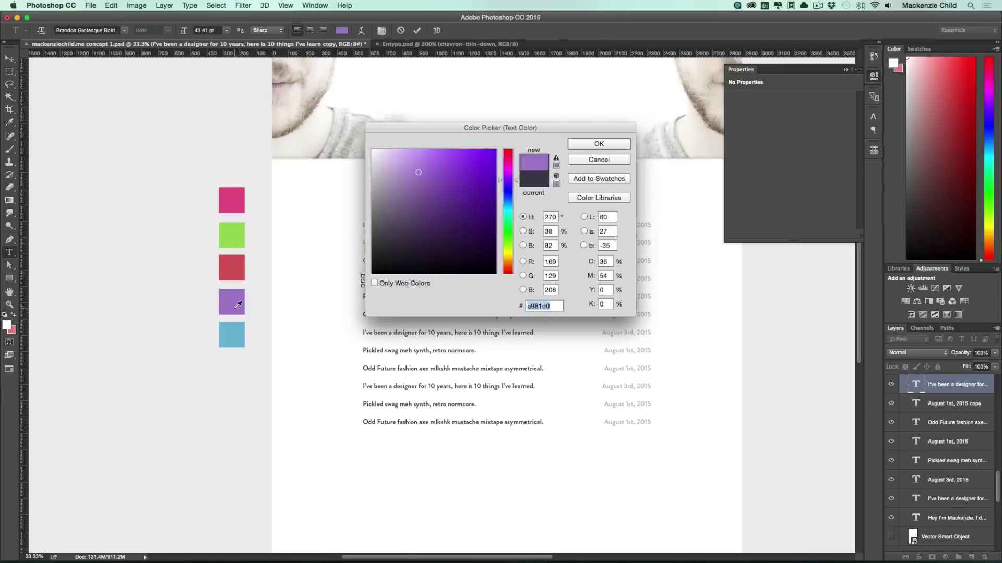
left_click(231, 335)
key("Return")
key("ctrl+Return")
Recolour the seventh to tenth blog post titles in order with the green, red, purple and blue swatches
left_click(449, 333)
left_click(342, 31)
left_click(237, 234)
key("Return")
left_click(419, 350)
left_click(342, 30)
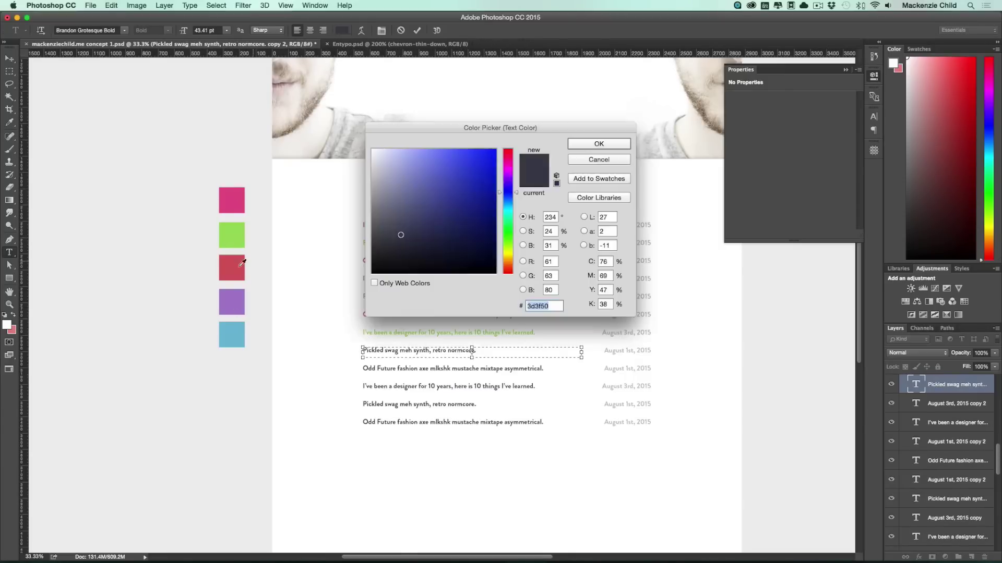
left_click(231, 200)
key("Return")
left_click(452, 369)
left_click(231, 302)
scroll(485, 348, "right", 3)
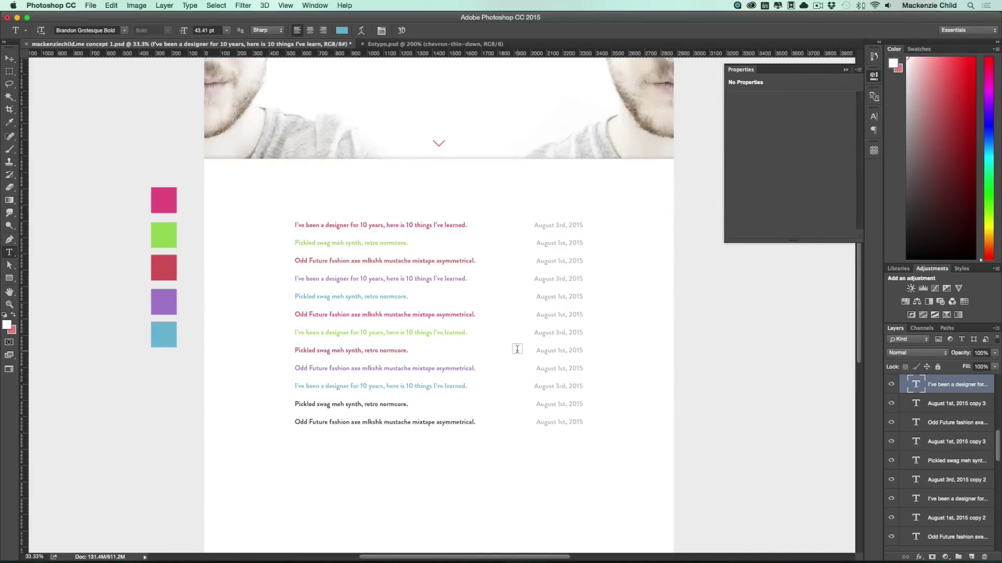
Delete the last two blog post rows with black titles to shorten the list to ten
scroll(517, 349, "up", 5)
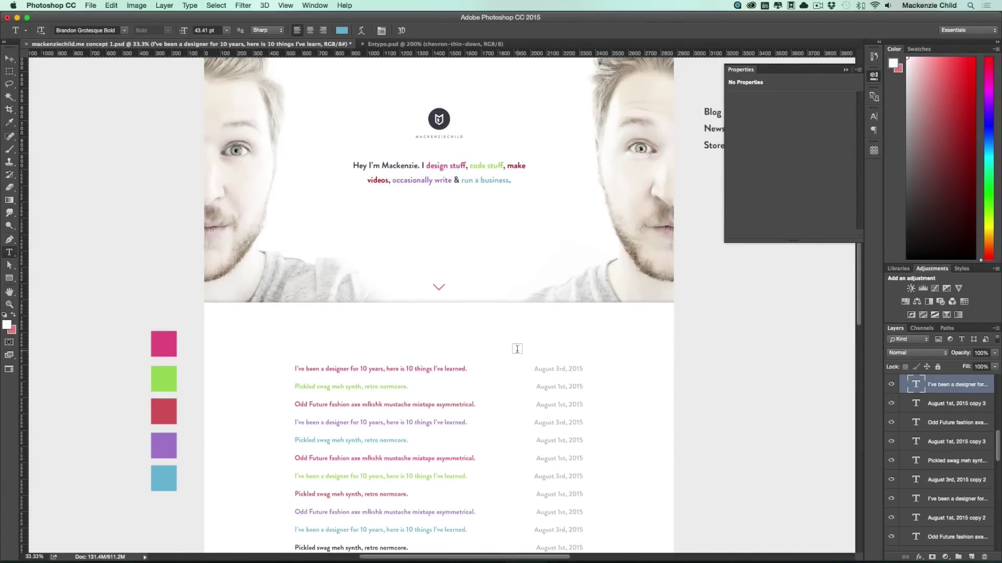
scroll(517, 349, "up", 4)
scroll(517, 349, "down", 10)
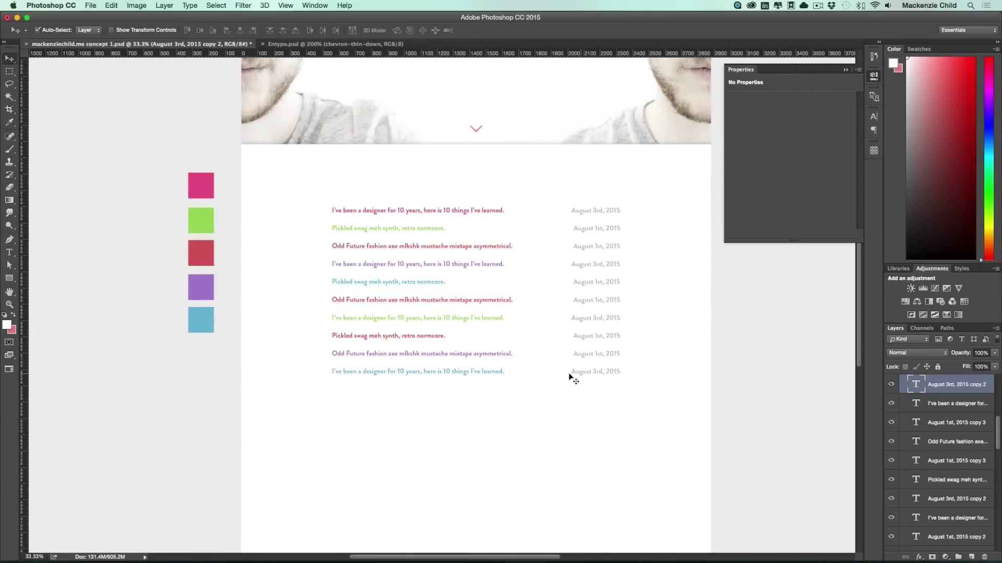
left_click_drag(633, 393, 361, 209)
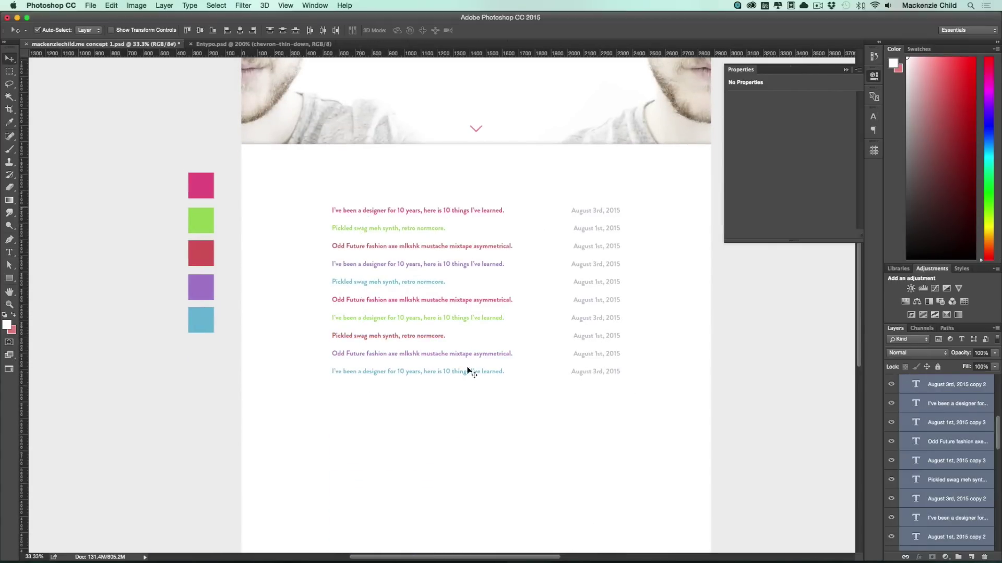
left_click(476, 408)
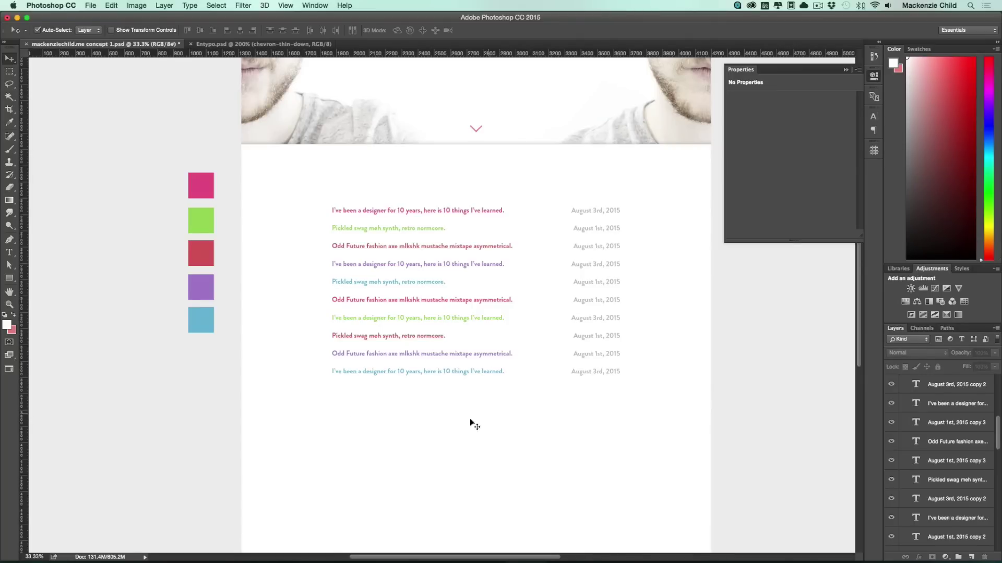
Duplicate the hero intro text above the blog list and replace the copy's wording with "Thoughts"
scroll(453, 444, "up", 5)
scroll(452, 445, "down", 6)
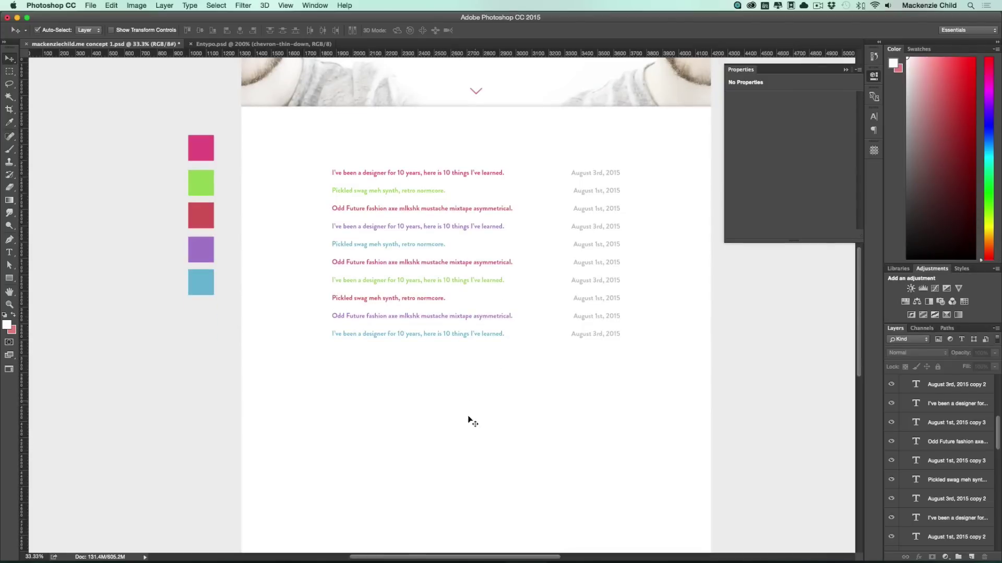
left_click_drag(563, 358, 566, 427)
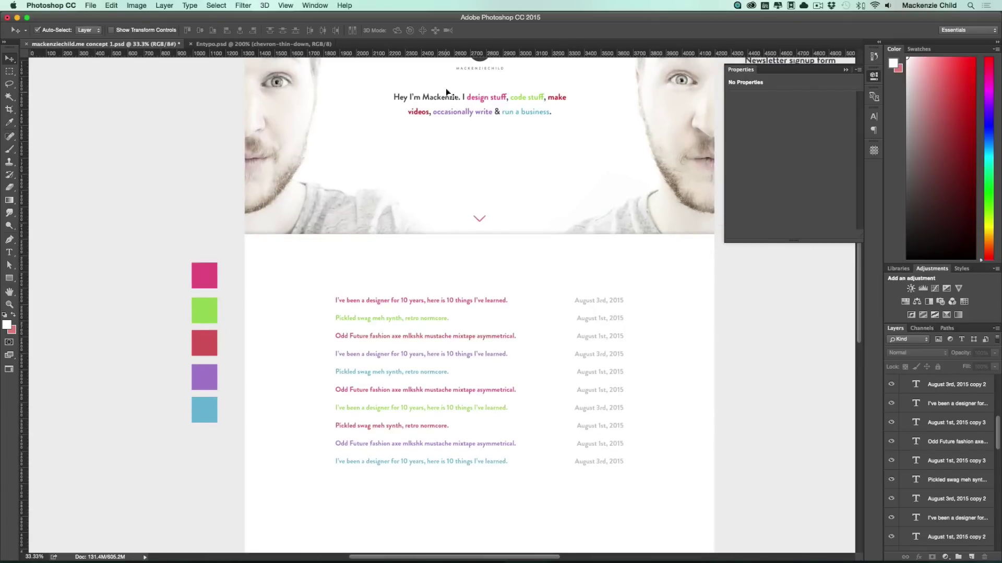
left_click_drag(449, 100, 457, 281)
double_click(456, 280)
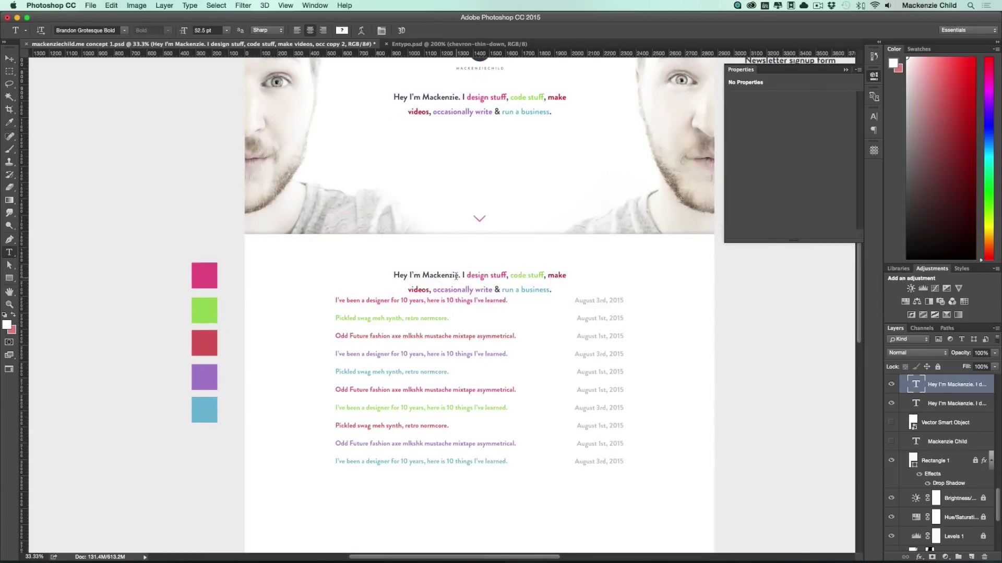
type("W")
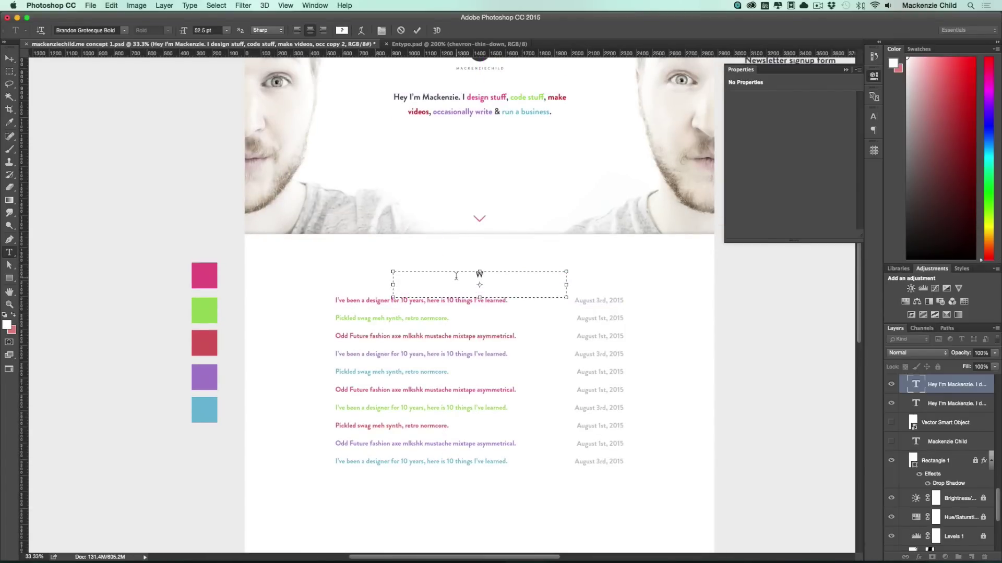
key("BackSpace")
type("Thoughts")
key("super+Return")
Move the blog post rows and the "Thoughts" heading slightly down to adjust the spacing below the hero
key("v")
scroll(459, 261, "down", 3)
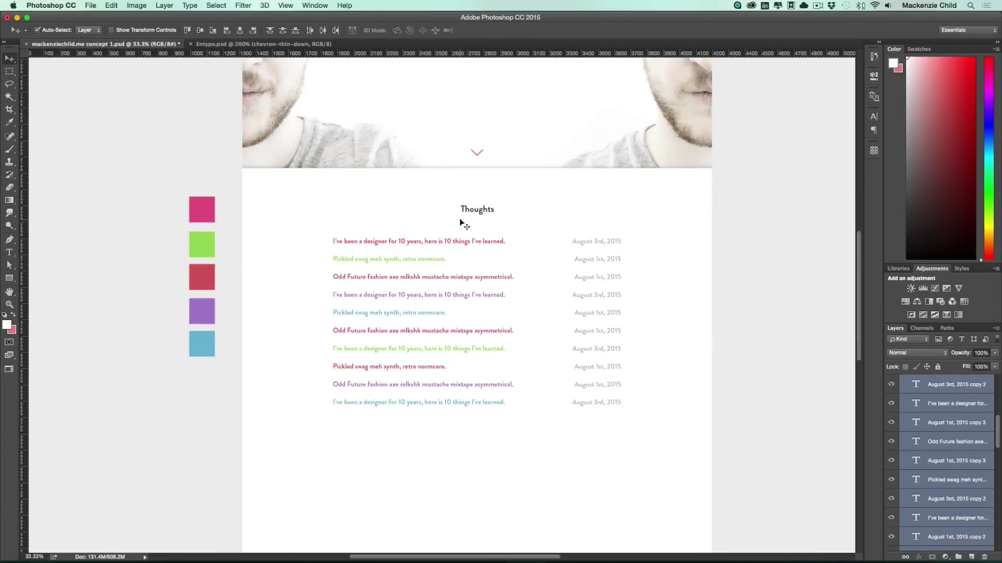
left_click_drag(476, 213, 477, 217)
scroll(522, 219, "down", 1)
left_click(568, 380)
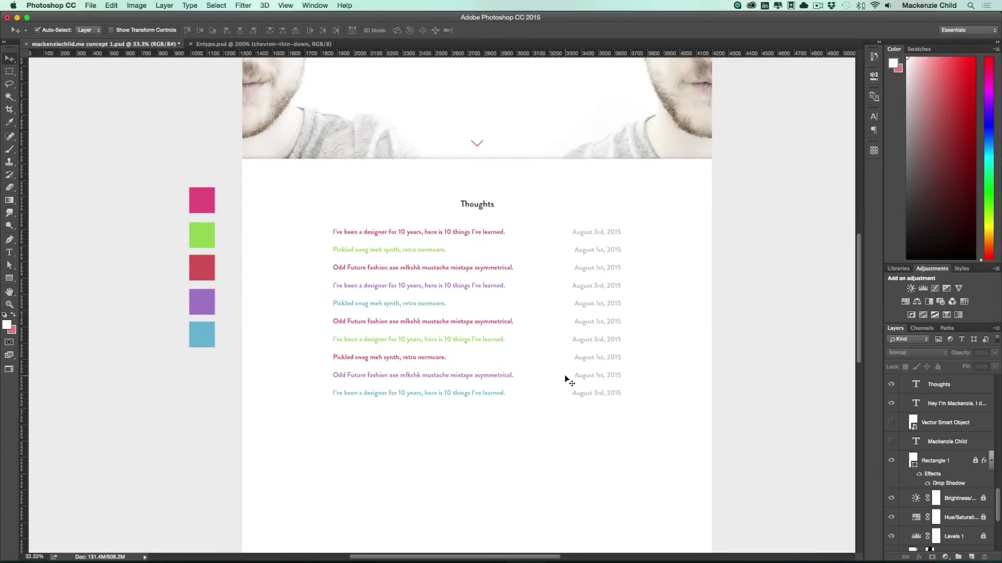
Draw a rounded rectangle of about 525 by 129 px below the blog list as a button
left_click_drag(560, 417, 561, 356)
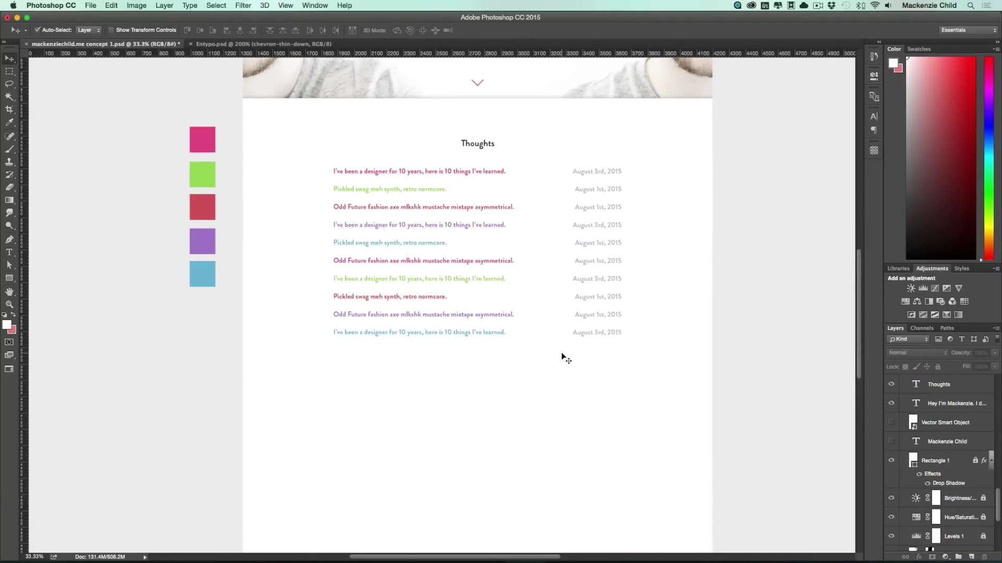
left_click(9, 278)
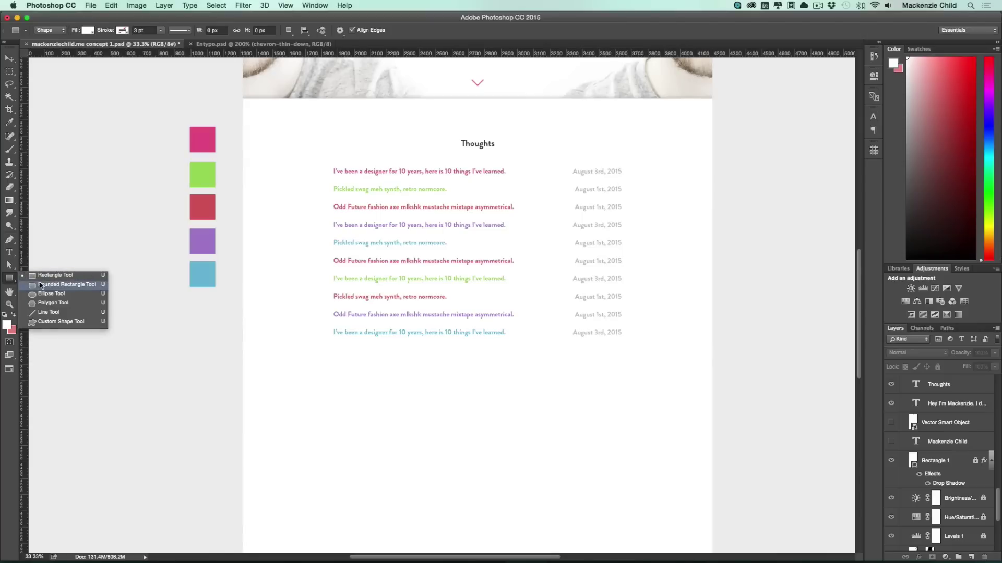
left_click(41, 286)
scroll(435, 348, "down", 2)
left_click_drag(411, 346, 496, 368)
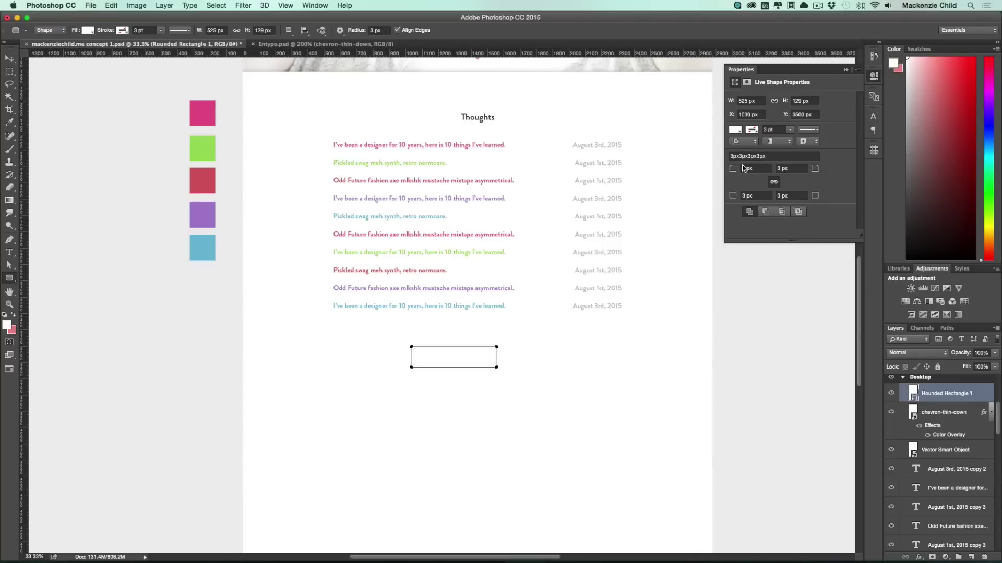
Increase all four corner radii of the rounded rectangle to 64.5 px to give it a pill shape
left_click_drag(732, 170, 733, 171)
left_click_drag(735, 170, 763, 173)
left_click_drag(768, 172, 770, 172)
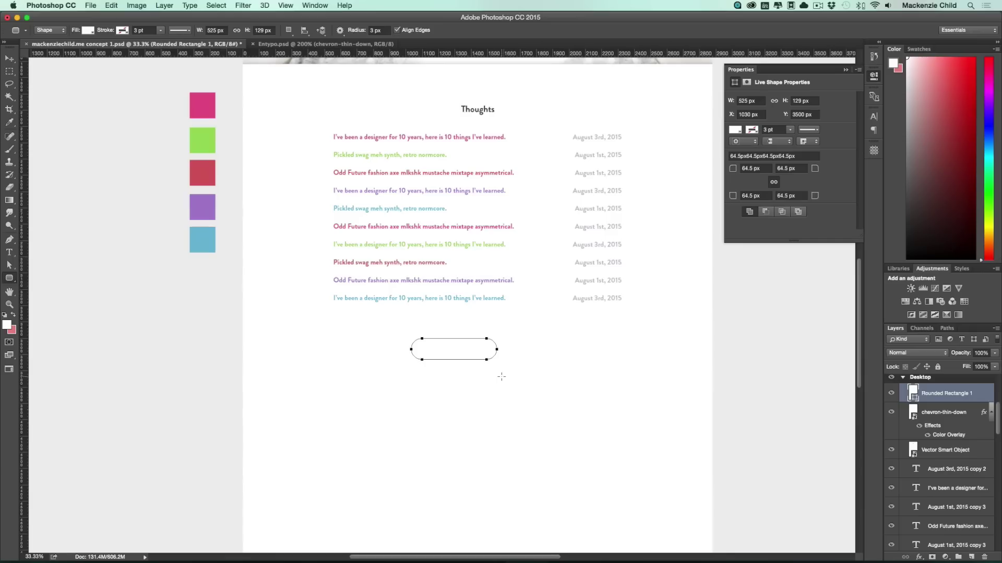
key("v")
left_click(518, 369)
Compare the palette swatch colours on the pill-shaped button and fill it with the purple swatch colour, #a981d0
left_click(911, 395)
double_click(913, 392)
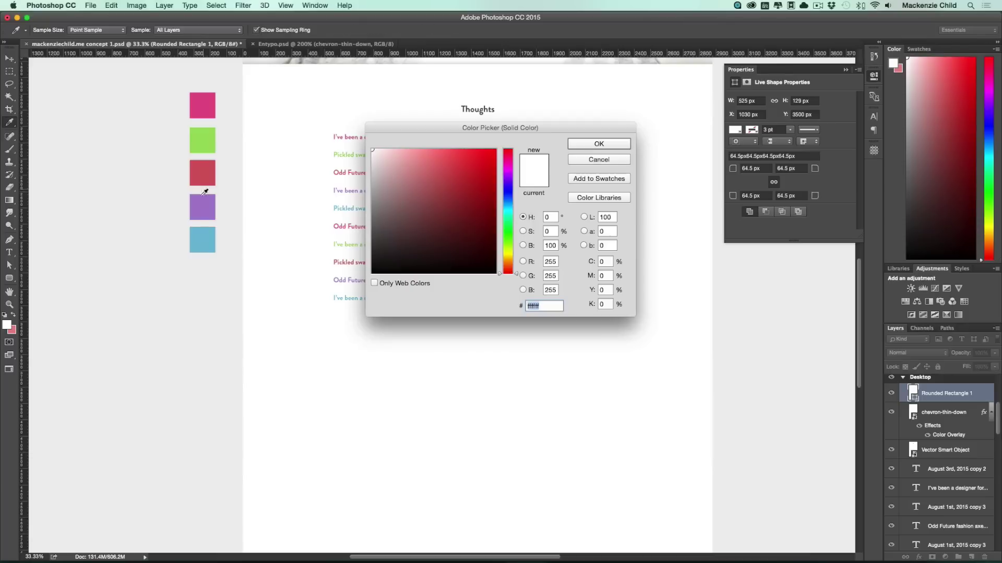
left_click_drag(496, 123, 681, 167)
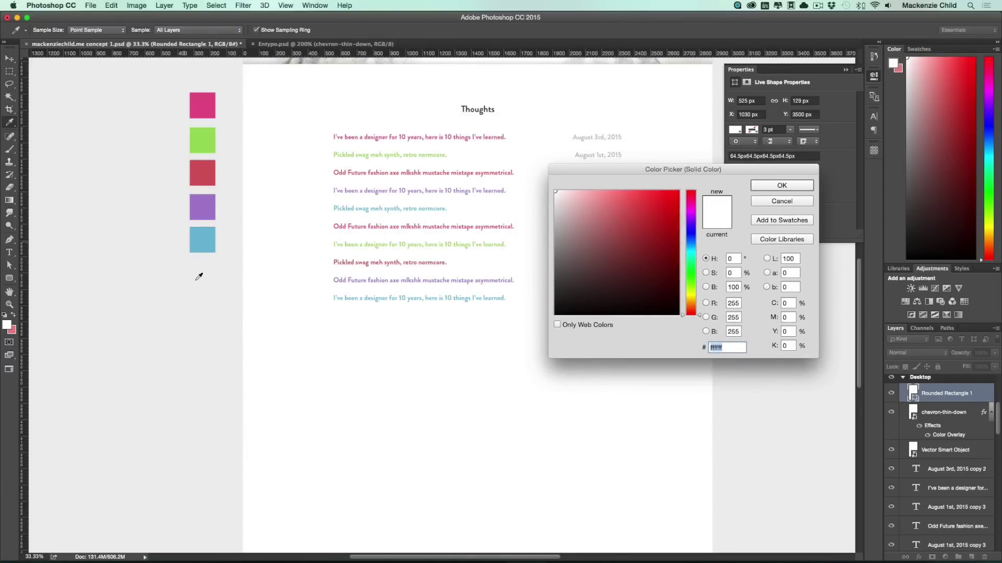
left_click(202, 199)
left_click(204, 166)
left_click(204, 137)
left_click(209, 107)
left_click(208, 216)
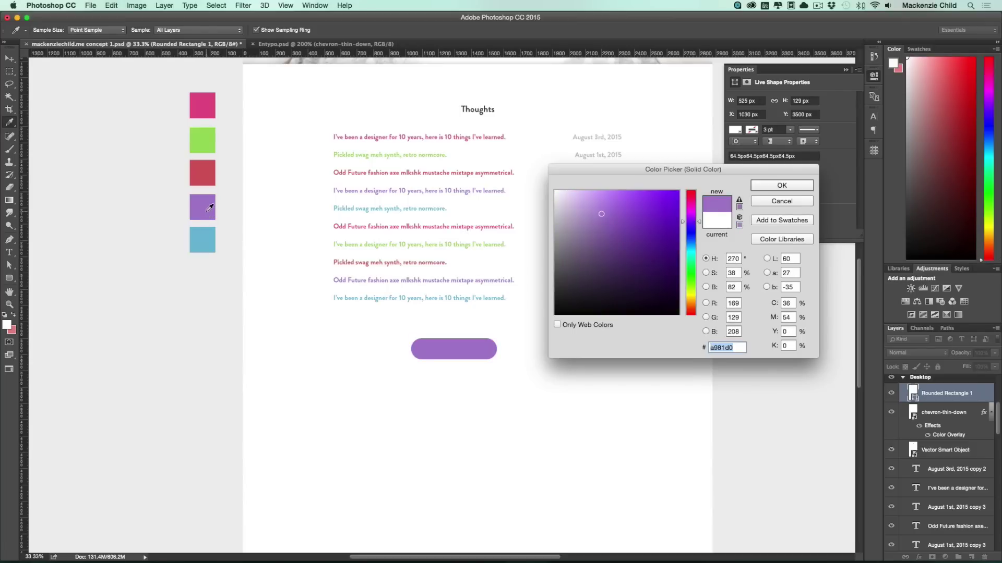
left_click(207, 170)
left_click(206, 137)
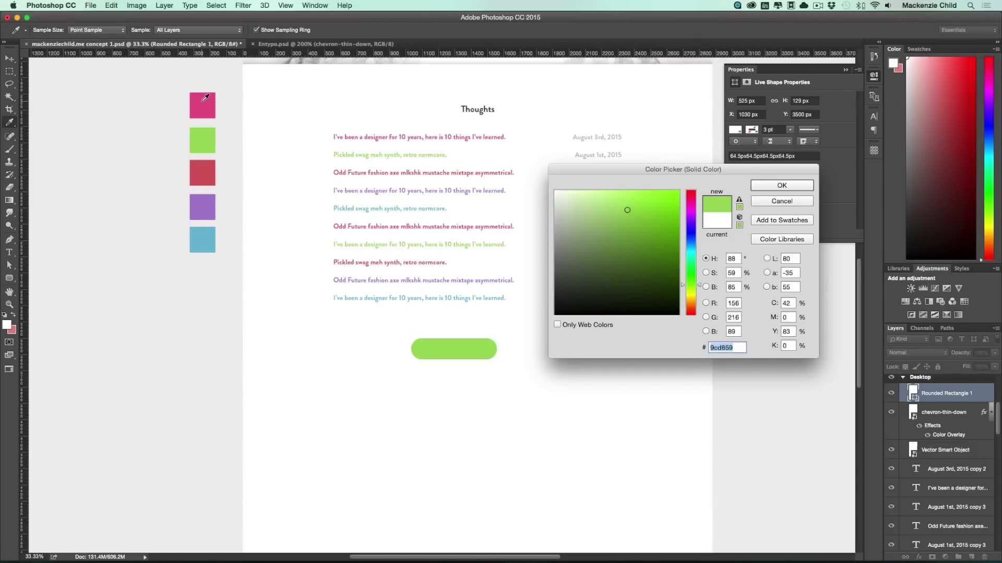
left_click(206, 98)
left_click(207, 206)
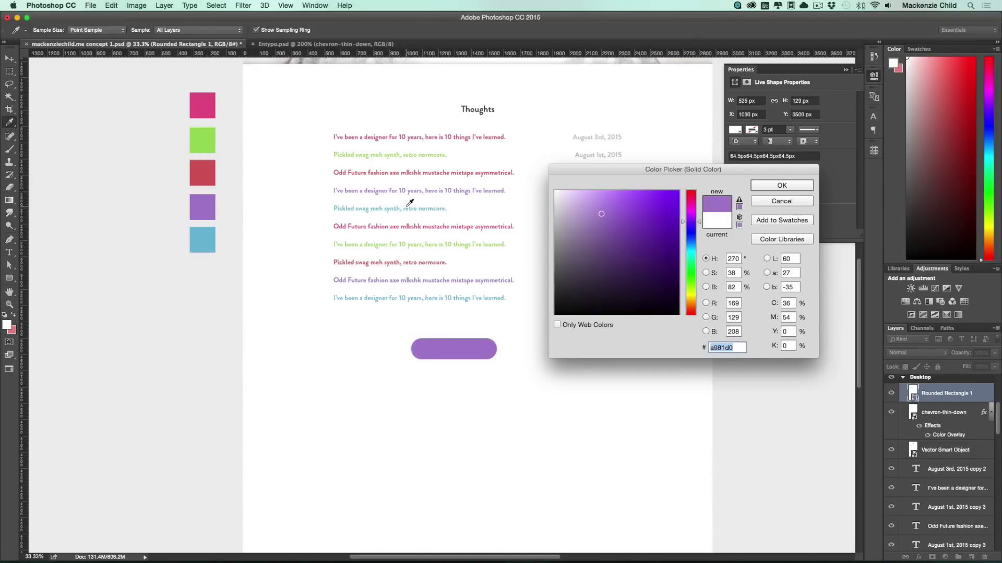
key("Return")
Show the guides and centre the purple button horizontally on the middle guide
left_click_drag(463, 346, 493, 348)
key("super+semicolon")
key("shift+Left")
key("shift+Left")
key("shift+Left")
key("shift+Left")
key("shift+Left")
key("super+t")
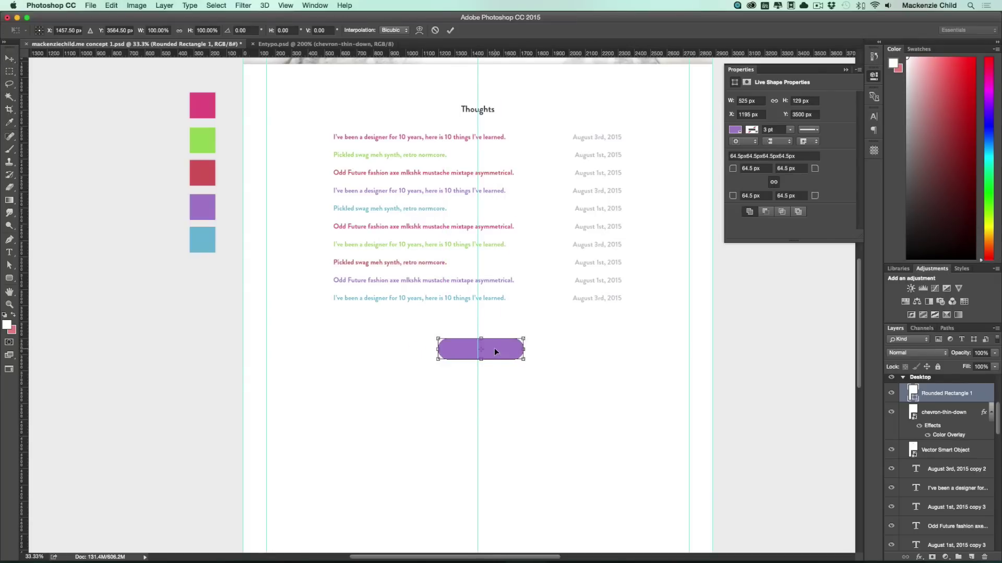
key("Return")
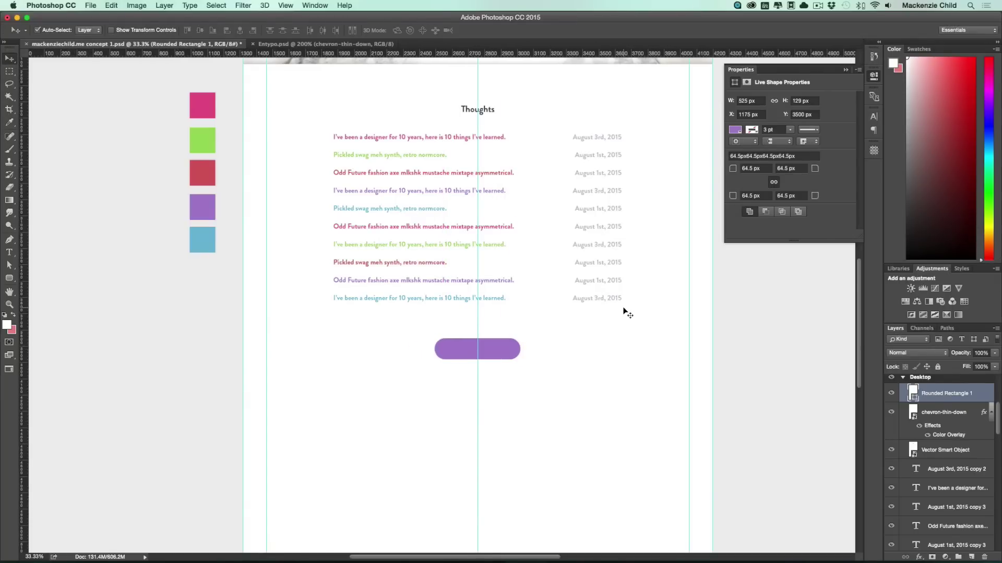
left_click(624, 311)
Recolour the first blog post title with the dark #3D3F4F of the "Thoughts" heading
left_click_drag(624, 252, 622, 298)
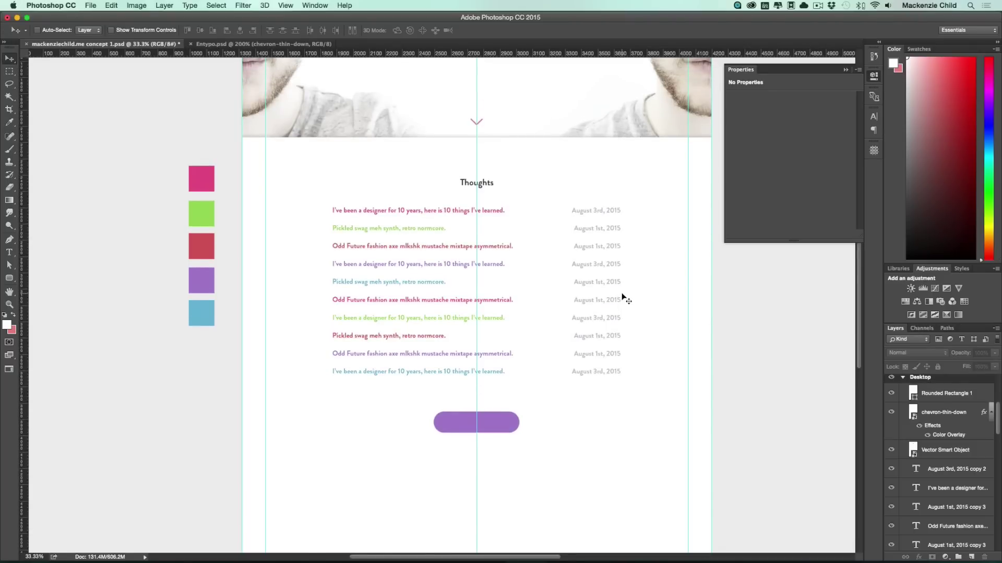
key("super+equal")
left_click(879, 78)
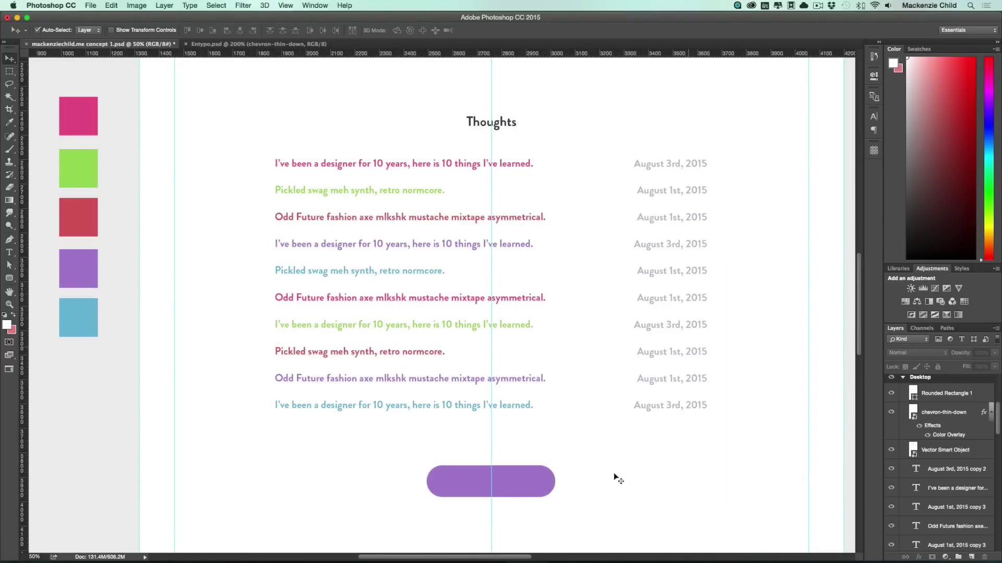
left_click_drag(615, 476, 593, 419)
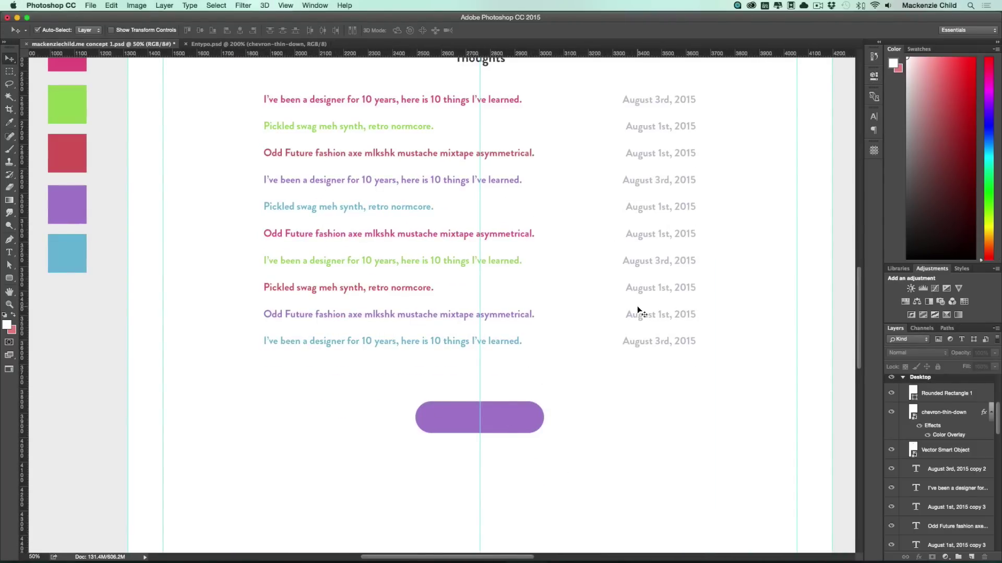
scroll(474, 183, "up", 5)
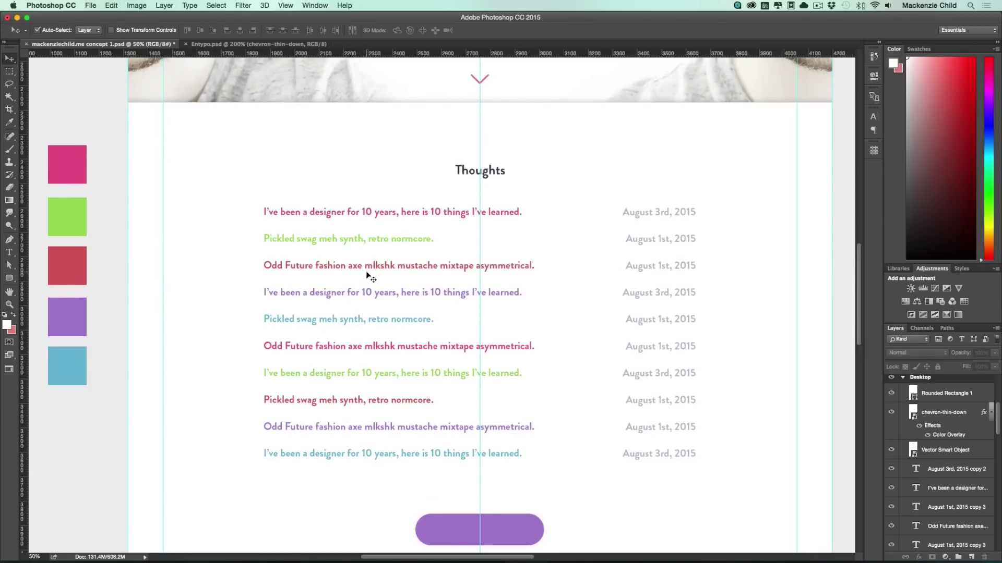
double_click(365, 221)
left_click(342, 31)
left_click(457, 169)
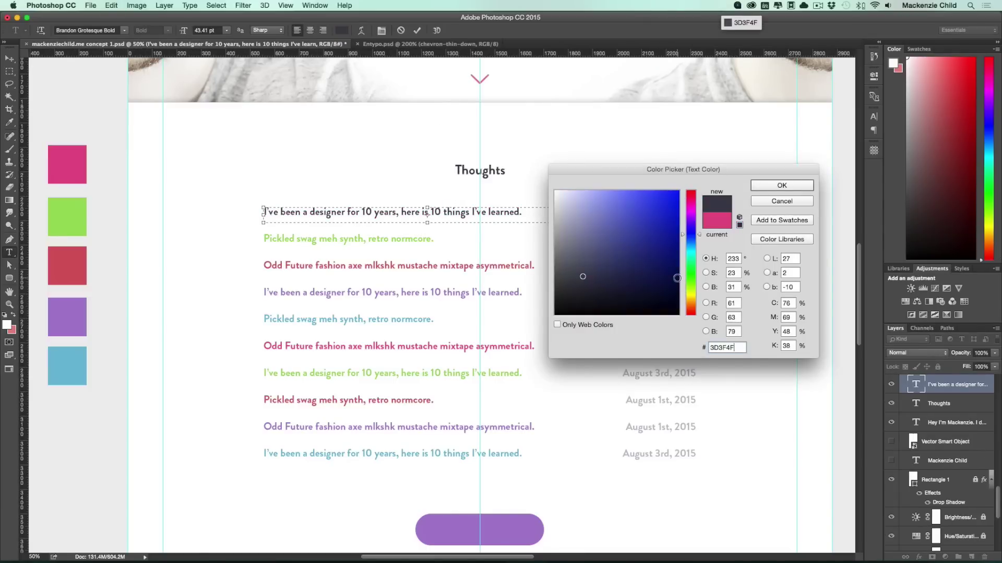
key("Return")
Give the second and third blog post titles the same dark colour as the "Thoughts" heading
triple_click(420, 245)
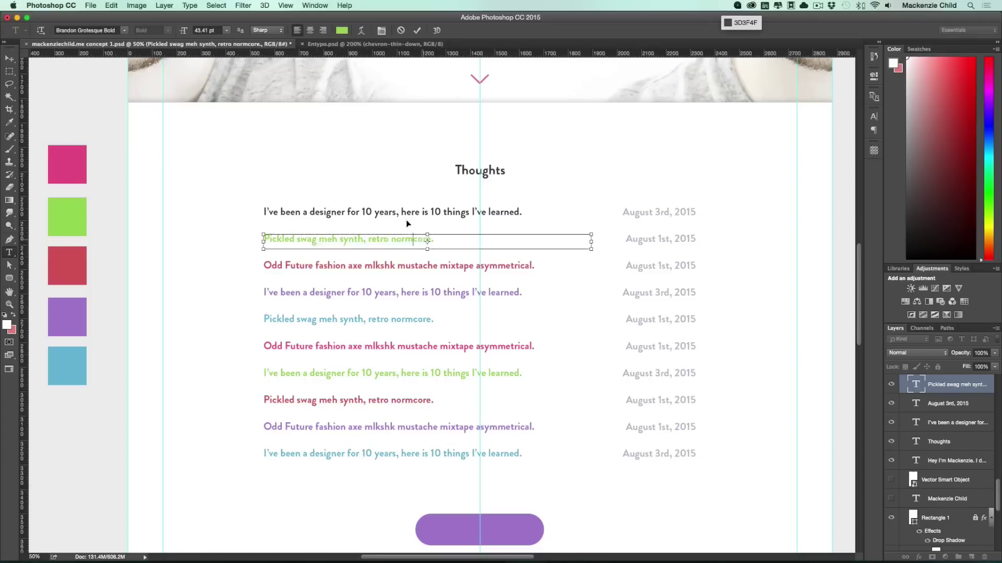
left_click(341, 31)
left_click(457, 169)
key("Return")
key("super+Return")
triple_click(446, 272)
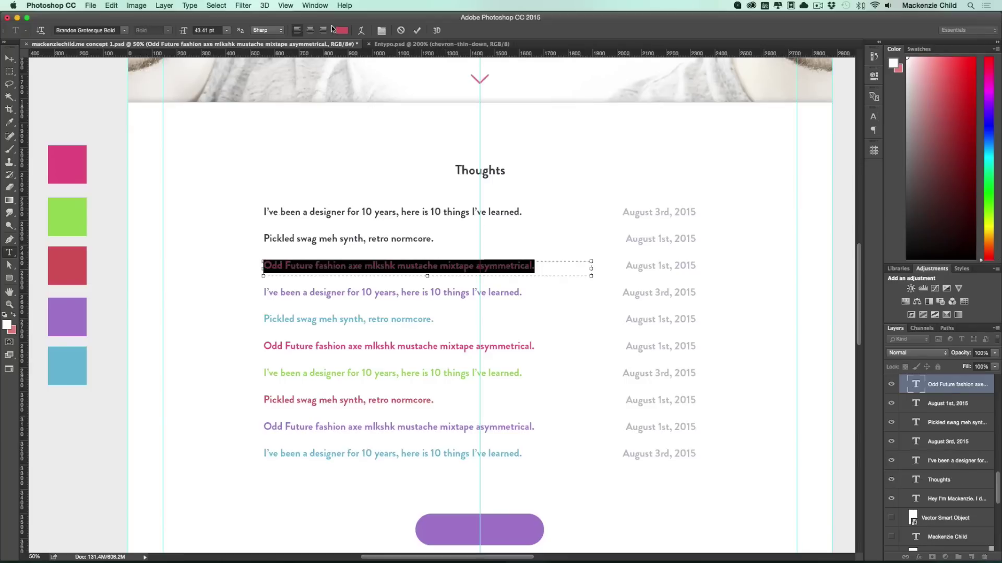
left_click(340, 31)
left_click(457, 170)
key("Return")
key("super+Return")
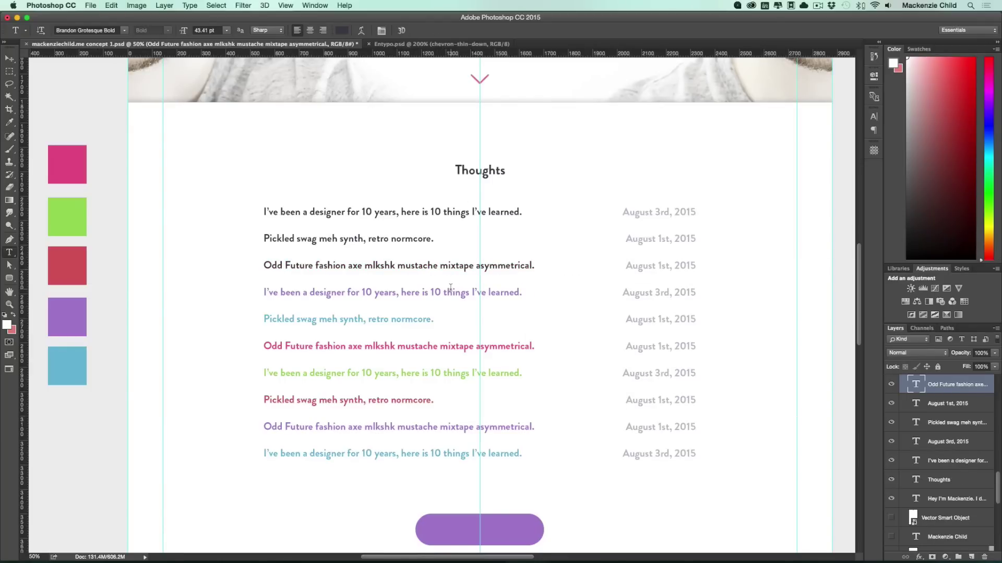
Recolour the fourth and fifth blog post titles to the dark #3D3F4F of the heading
triple_click(450, 293)
left_click(340, 31)
left_click(457, 169)
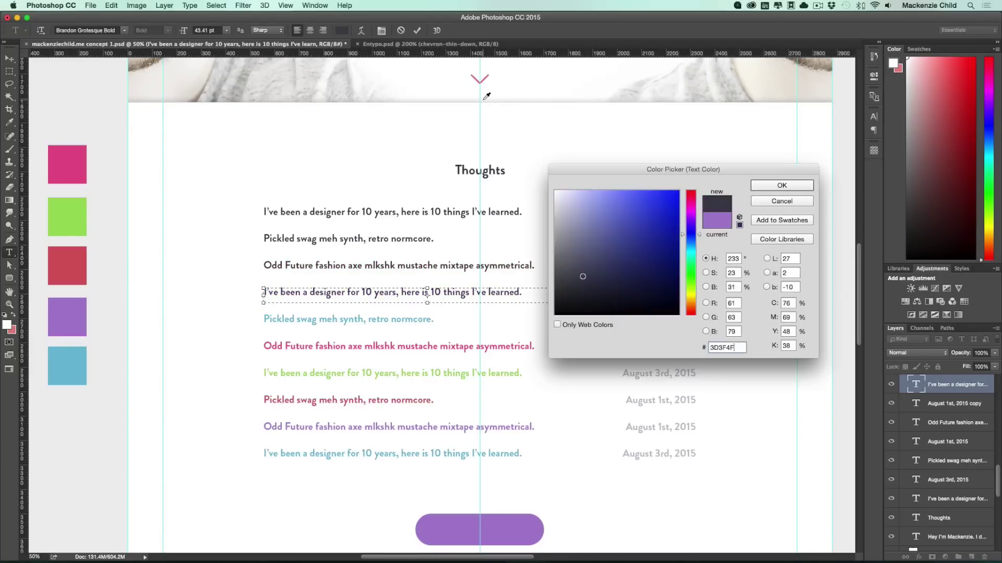
key("Return")
key("super+Return")
triple_click(402, 319)
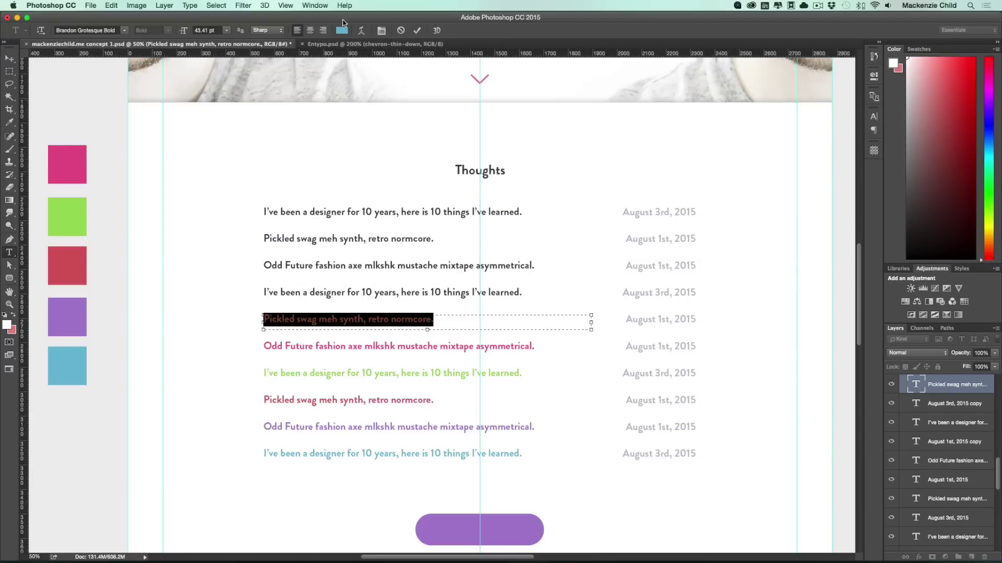
left_click(340, 31)
left_click(457, 169)
key("Return")
key("super+Return")
Recolour the remaining five blog post titles, from the sixth to the tenth, in the heading's dark colour
triple_click(398, 346)
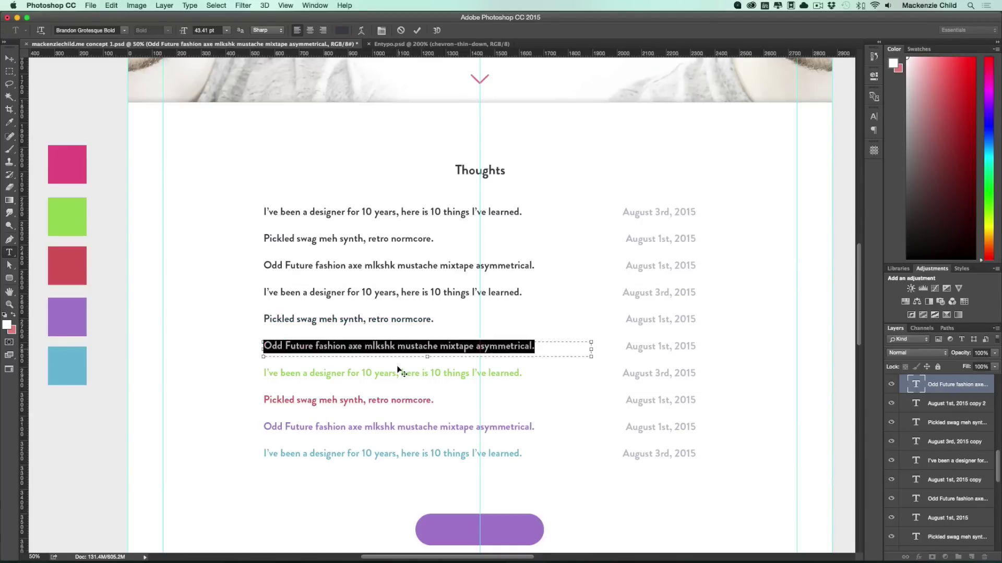
triple_click(392, 373)
triple_click(348, 400)
triple_click(398, 427)
left_click(340, 31)
left_click(457, 169)
triple_click(426, 453)
left_click(341, 30)
scroll(479, 365, "down", 4)
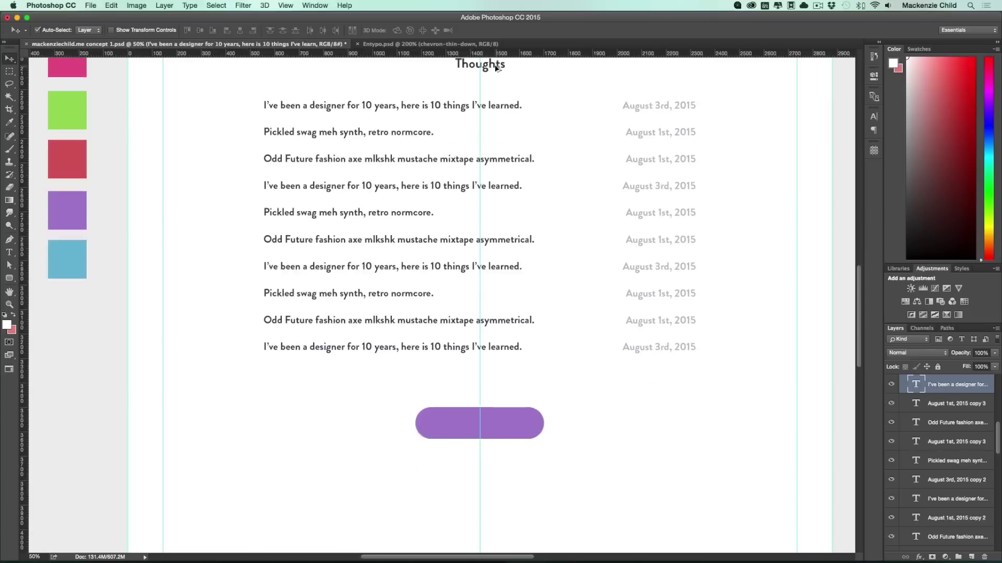
Duplicate the "Thoughts" heading onto the purple button and colour the copy white
left_click_drag(492, 95, 492, 453)
double_click(492, 453)
left_click(340, 31)
left_click(290, 101)
key("Return")
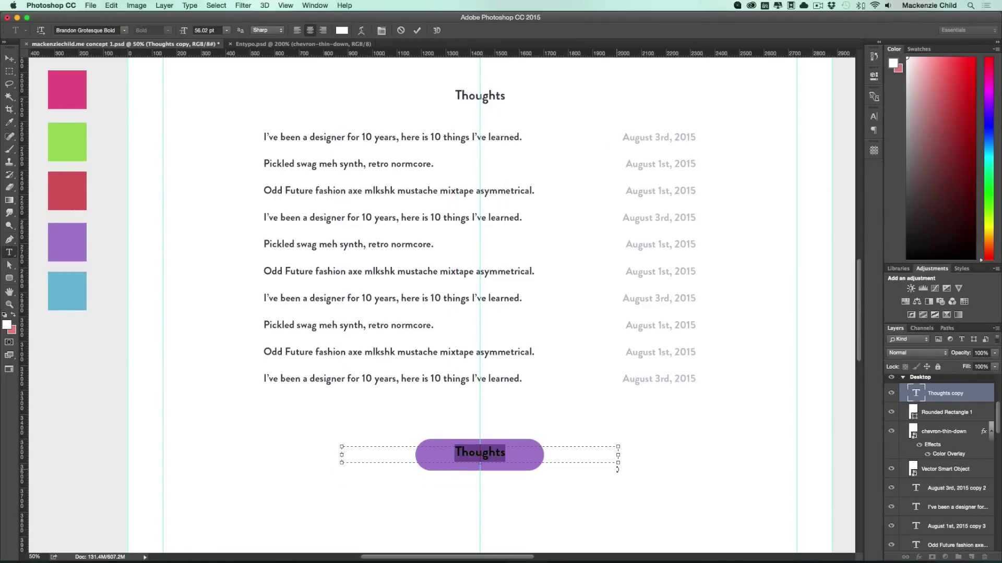
key("ctrl+Return")
Scale the white text on the button down to about 42 pt
key("ctrl+t")
left_click_drag(619, 465, 586, 461)
key("Return")
Replace the button label's wording with "View All Posts"
double_click(485, 453)
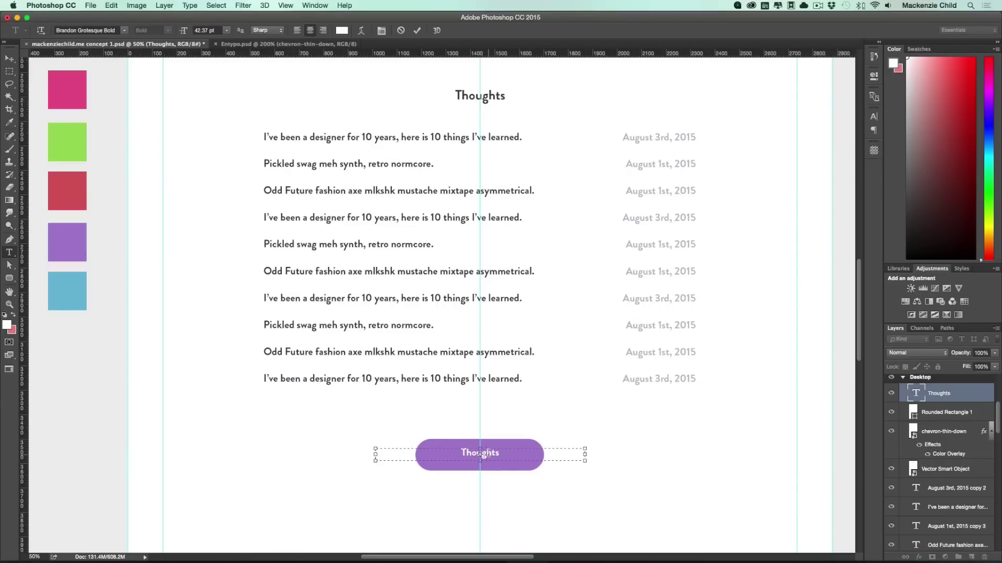
type("View P")
type("ll Posts")
key("super+Return")
Nudge the "View All Posts" label down to centre it vertically in the button
key("v")
key("Down")
key("Down")
key("Down")
key("Down")
key("Down")
key("Down")
key("Down")
key("Down")
key("Down")
key("Down")
key("Down")
key("Down")
key("Down")
key("Down")
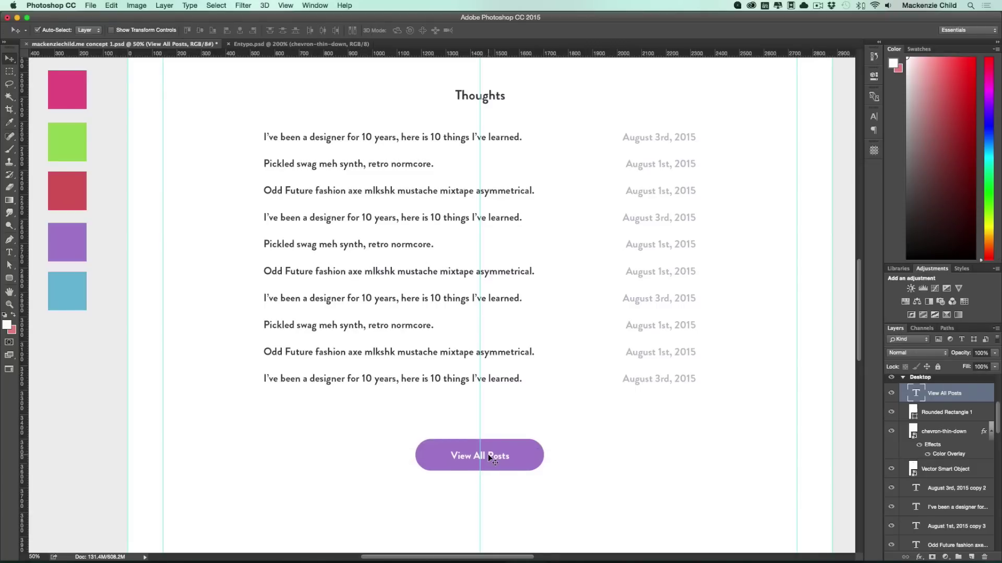
Delete the "Thoughts" heading above the blog list
key("super+minus")
scroll(539, 455, "up", 5)
scroll(470, 313, "down", 8)
left_click(458, 274)
key("BackSpace")
Move the "View All Posts" button closer to the blog list and shift the list and button up toward the hero
left_click_drag(274, 289, 607, 475)
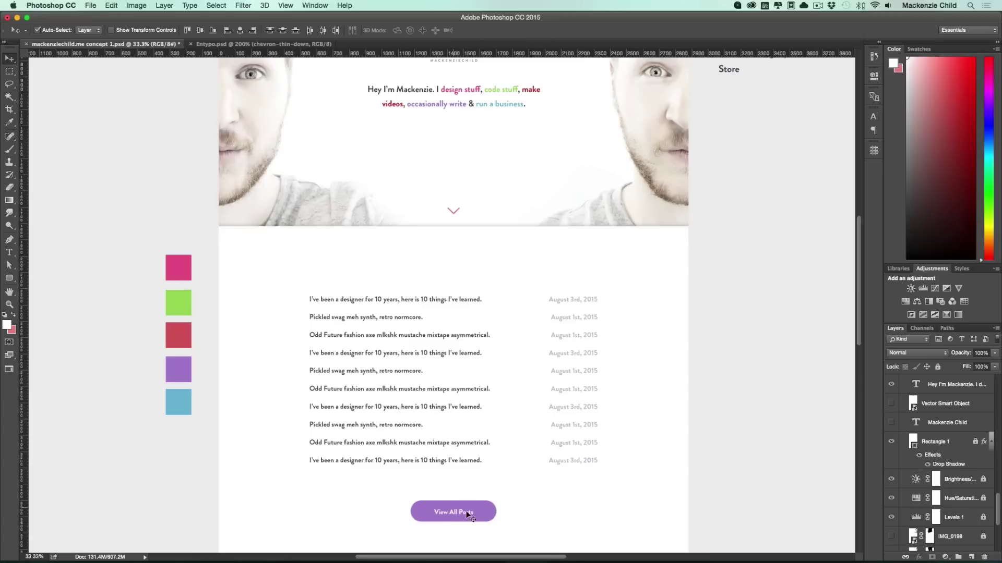
left_click_drag(469, 514, 470, 501)
left_click_drag(626, 523, 297, 335)
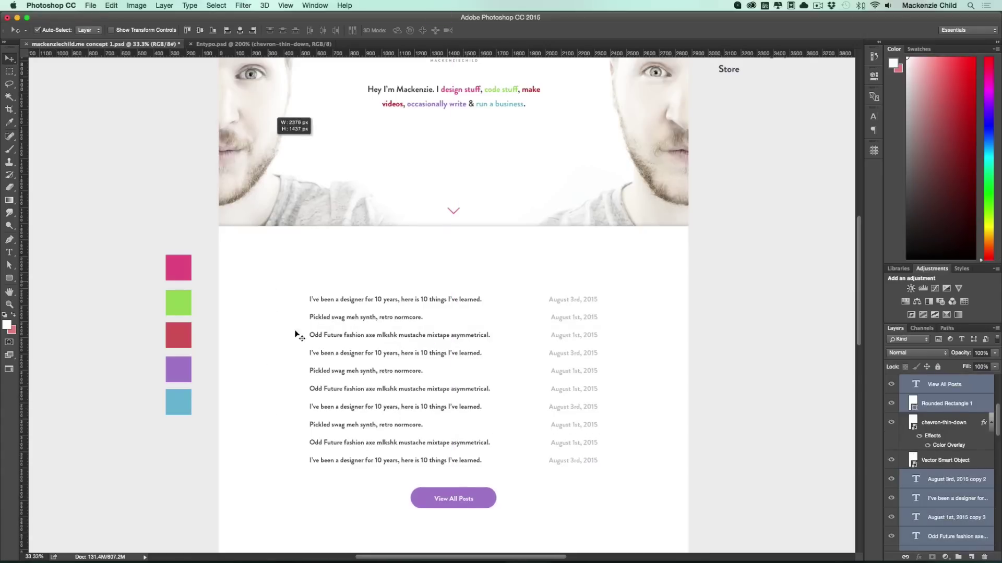
left_click_drag(477, 500, 475, 477)
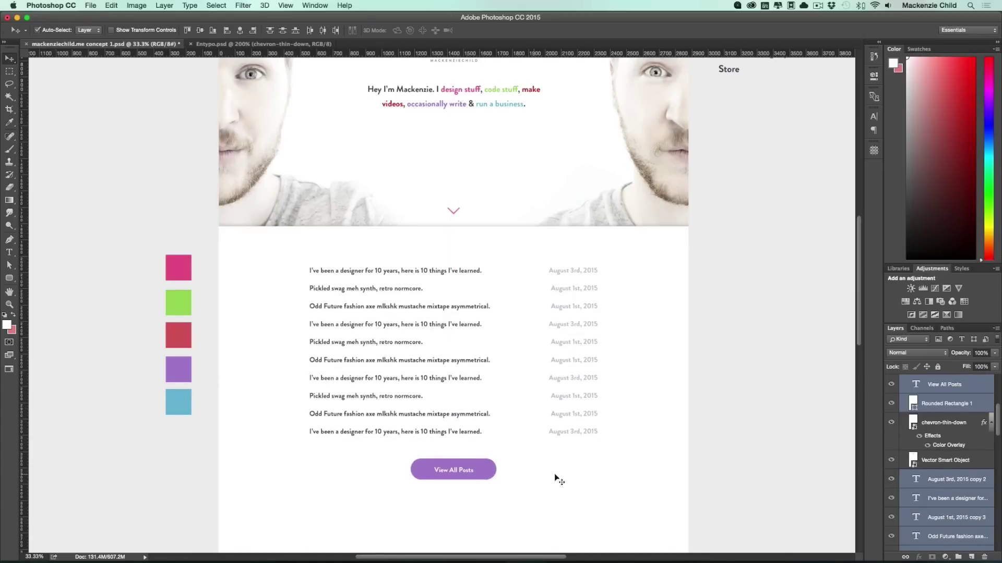
left_click(595, 476)
Examine the spacing and balance of the page from the hero down to the blog list and button
scroll(599, 476, "up", 5)
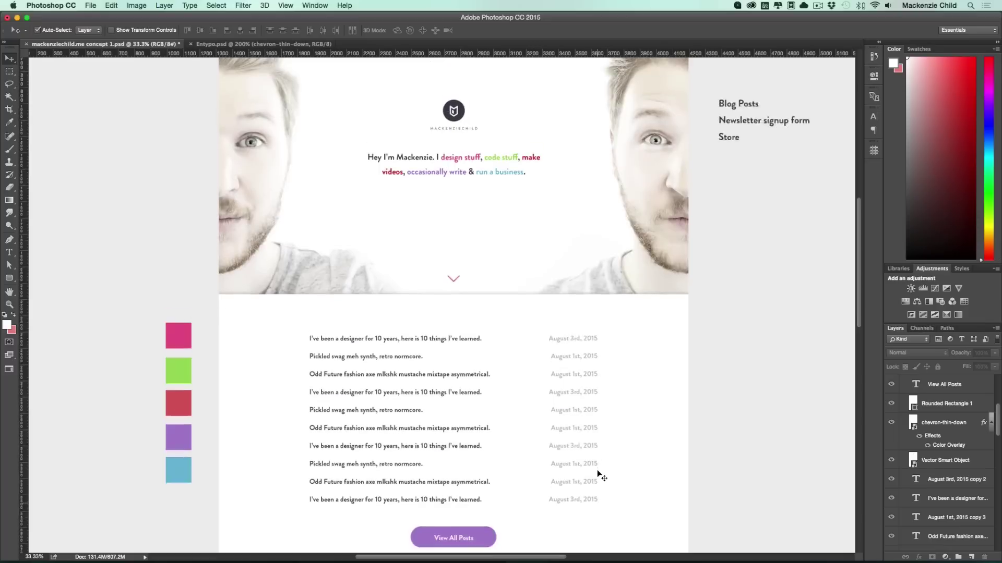
scroll(598, 476, "down", 5)
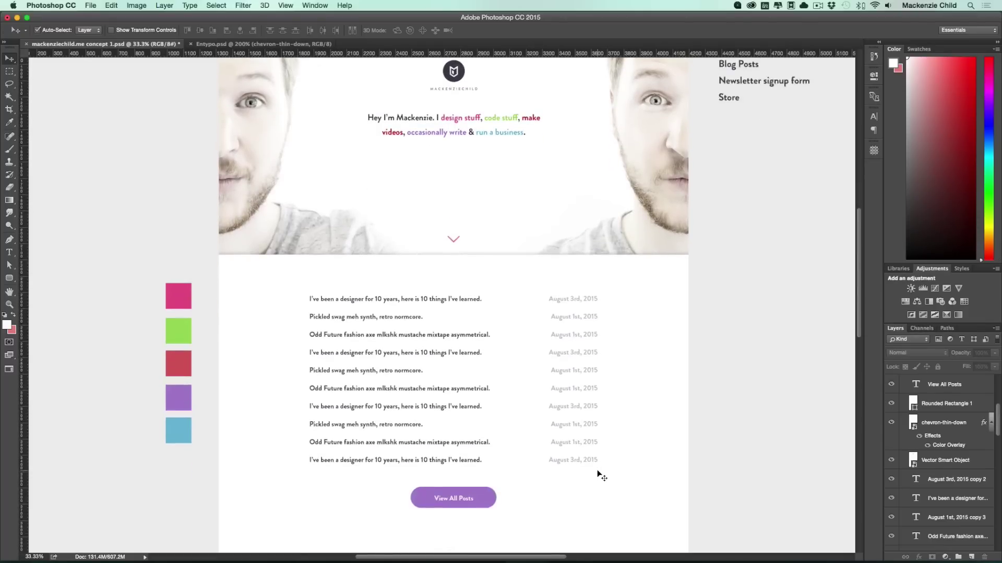
scroll(599, 475, "down", 3)
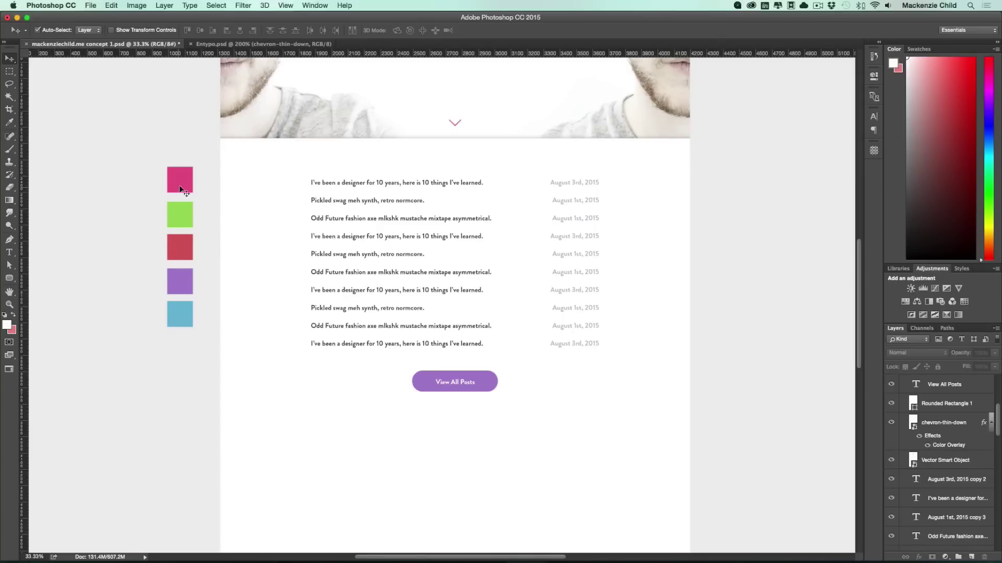
left_click_drag(313, 239, 319, 414)
left_click_drag(406, 260, 413, 163)
key("super+plus")
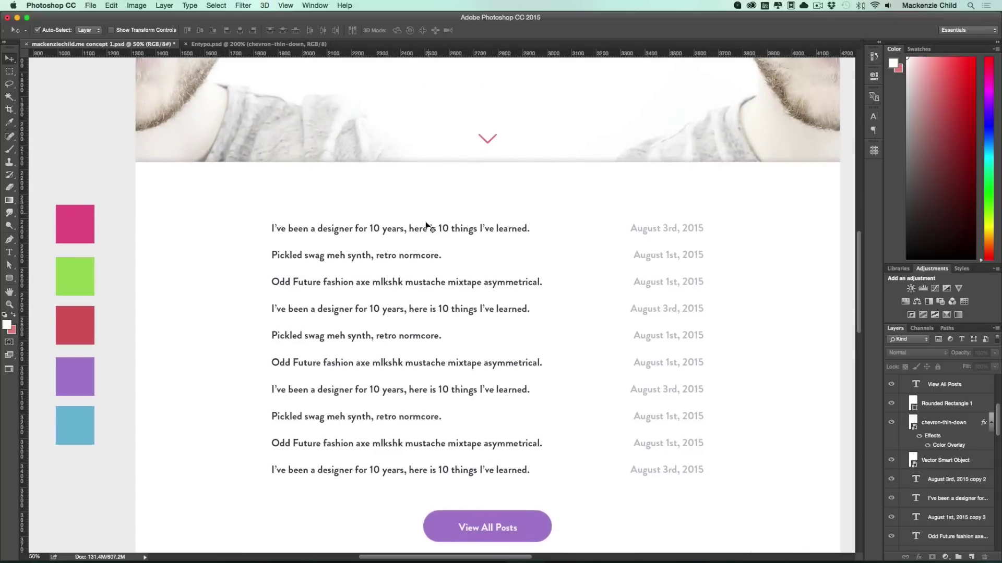
double_click(429, 221)
key("Escape")
key("super+minus")
scroll(586, 236, "up", 5)
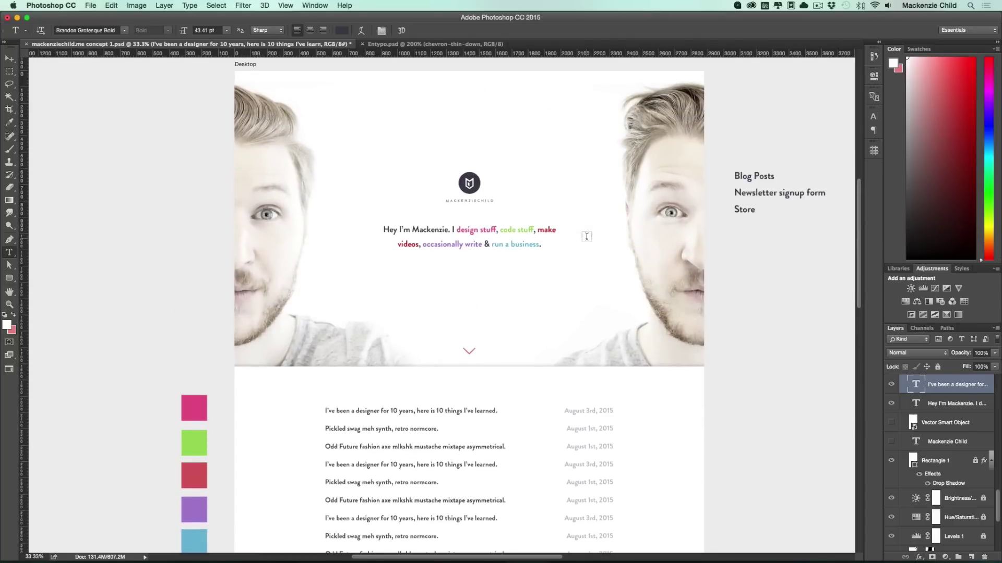
scroll(587, 237, "down", 2)
scroll(586, 236, "up", 4)
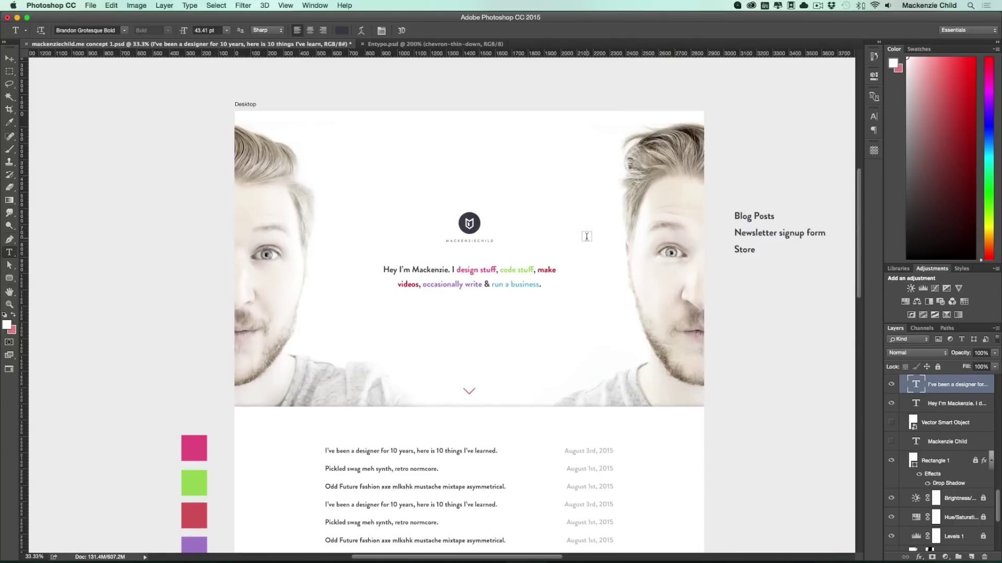
key("v")
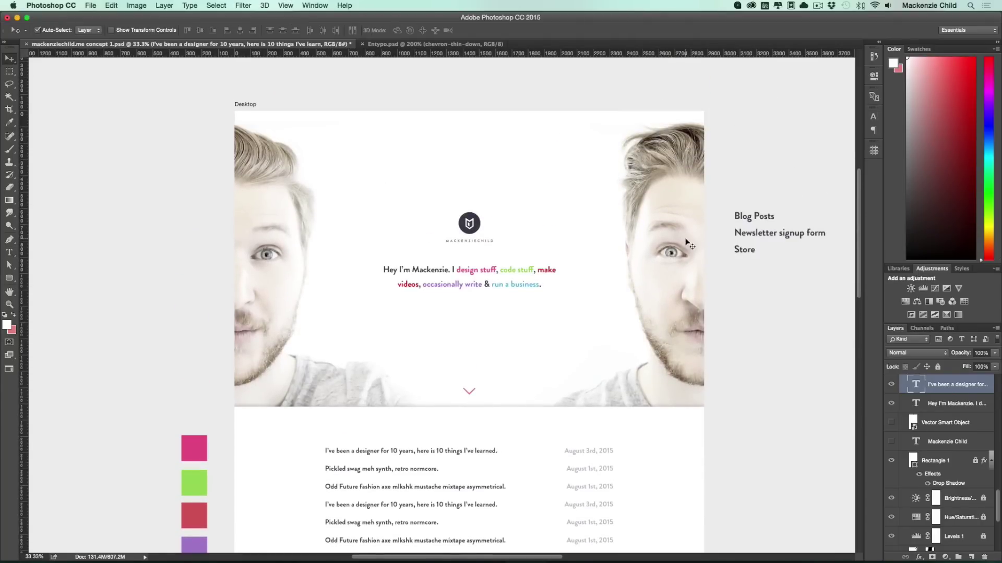
Scale the "View All Posts" button and its label down slightly around their centre
scroll(690, 245, "down", 14)
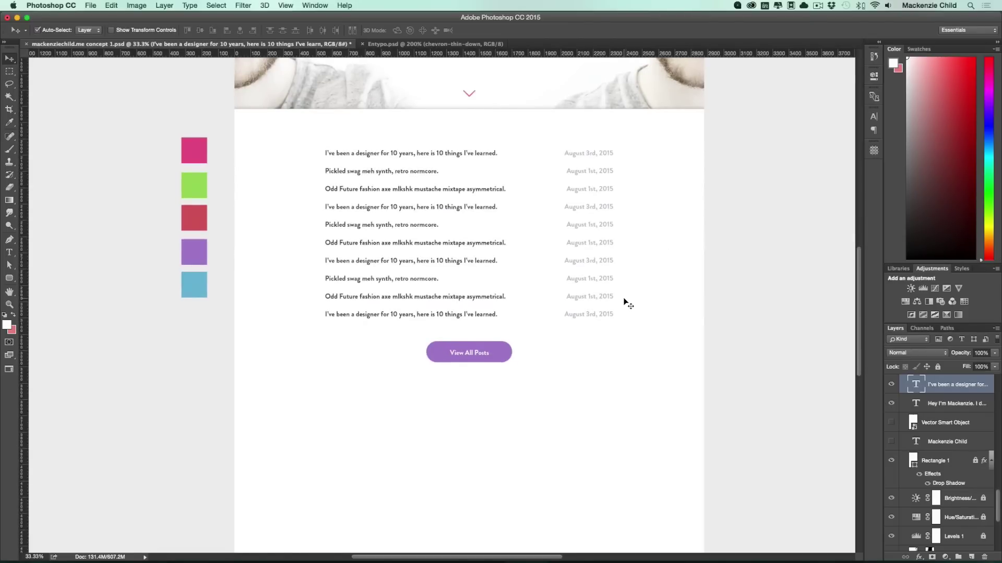
left_click(509, 357)
key("ctrl+t")
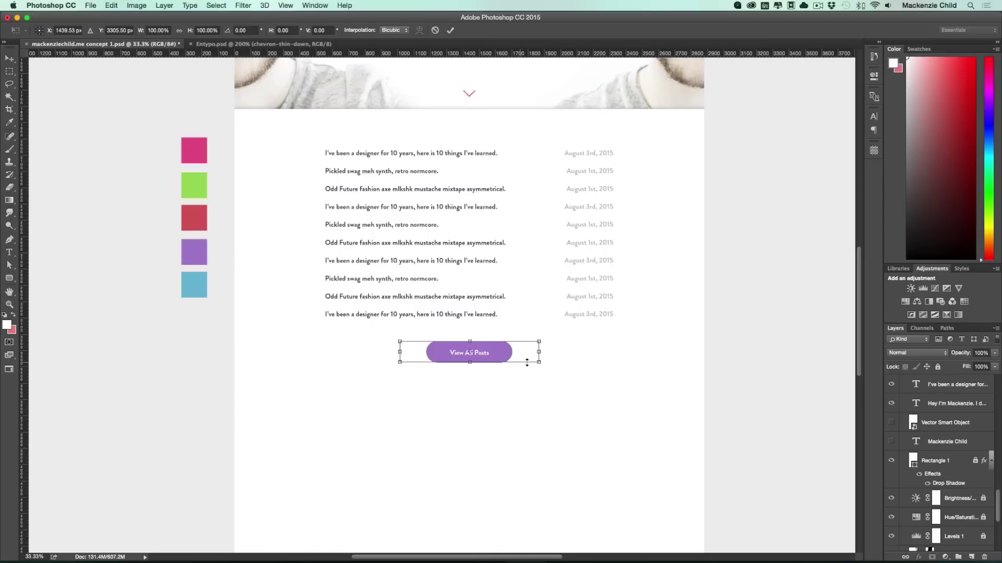
left_click_drag(537, 362, 527, 360)
key("Return")
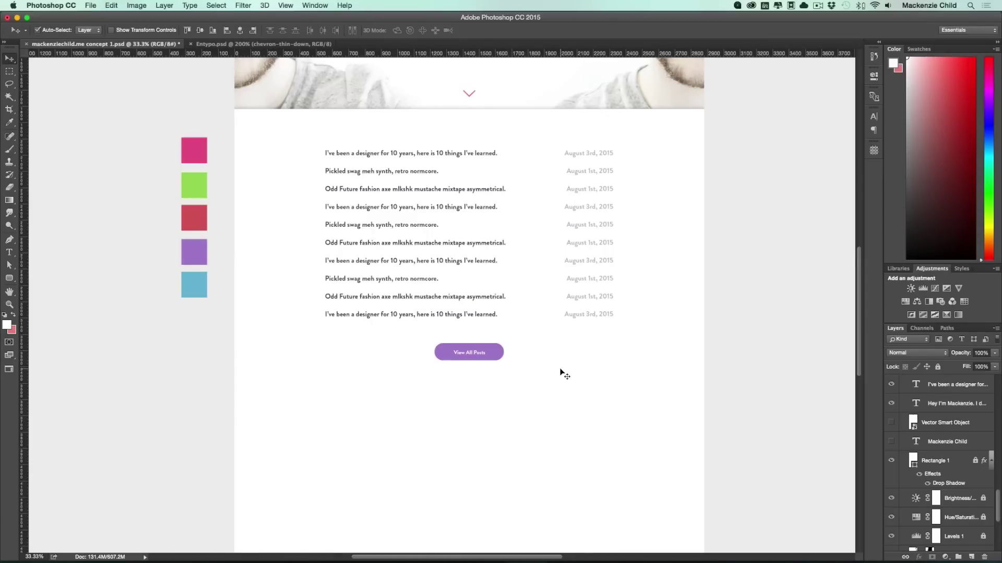
Shorten the Desktop artboard from below so it ends just under the "View All Posts" button
scroll(565, 374, "up", 2)
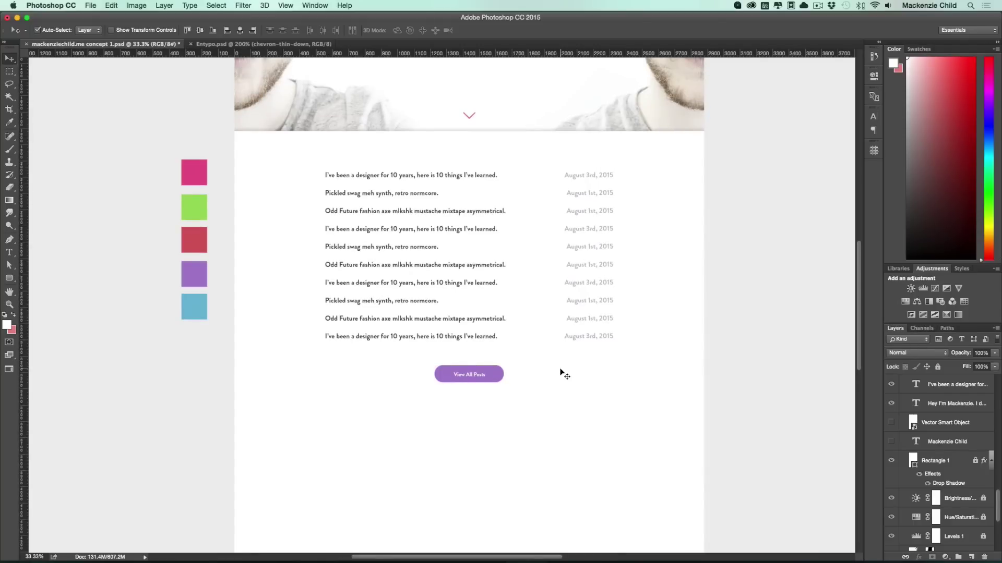
scroll(561, 371, "down", 10)
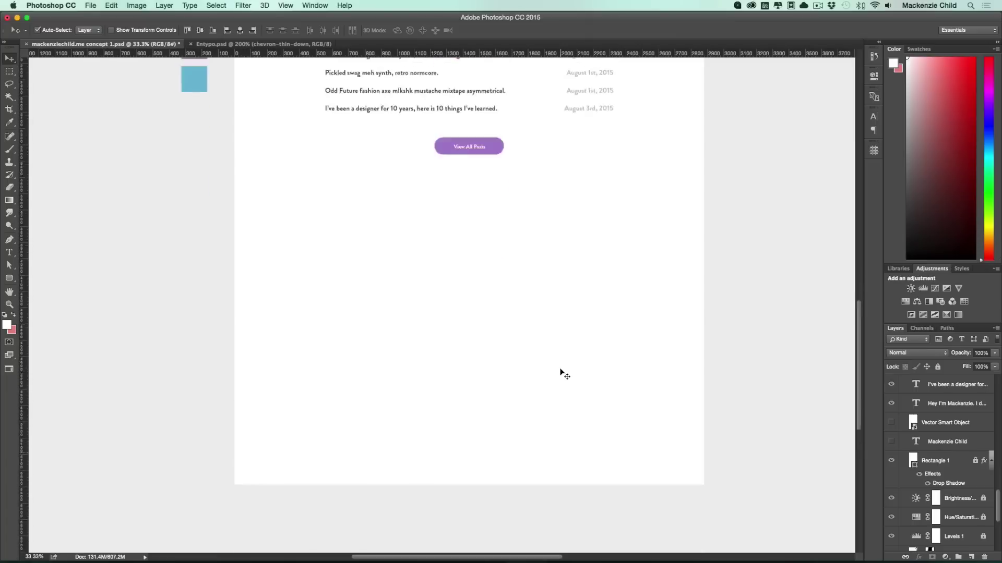
scroll(561, 373, "up", 9)
scroll(913, 428, "up", 10)
left_click(919, 517)
key("shift+v")
scroll(731, 295, "up", 20)
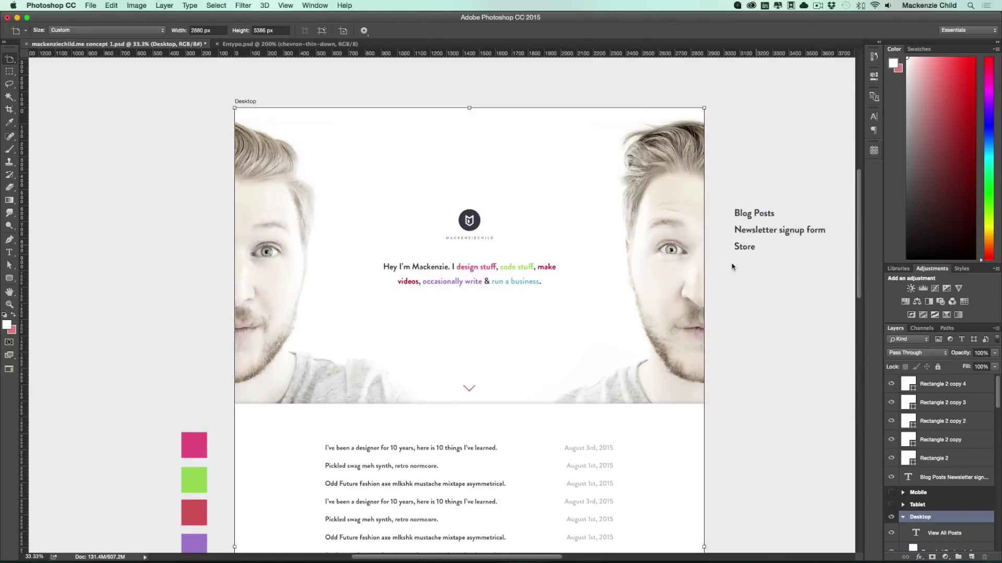
scroll(759, 321, "down", 10)
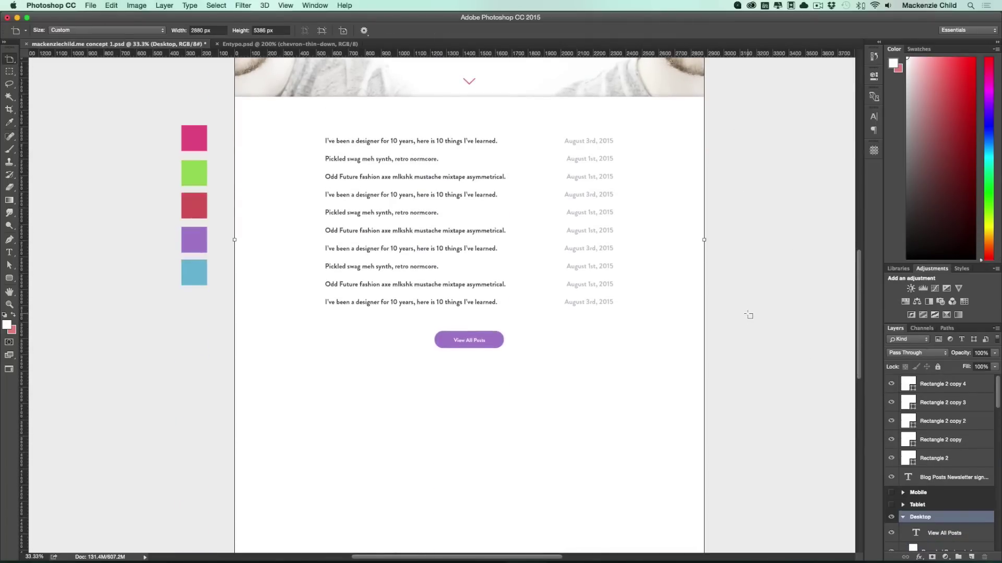
scroll(748, 315, "down", 5)
key("shift+v")
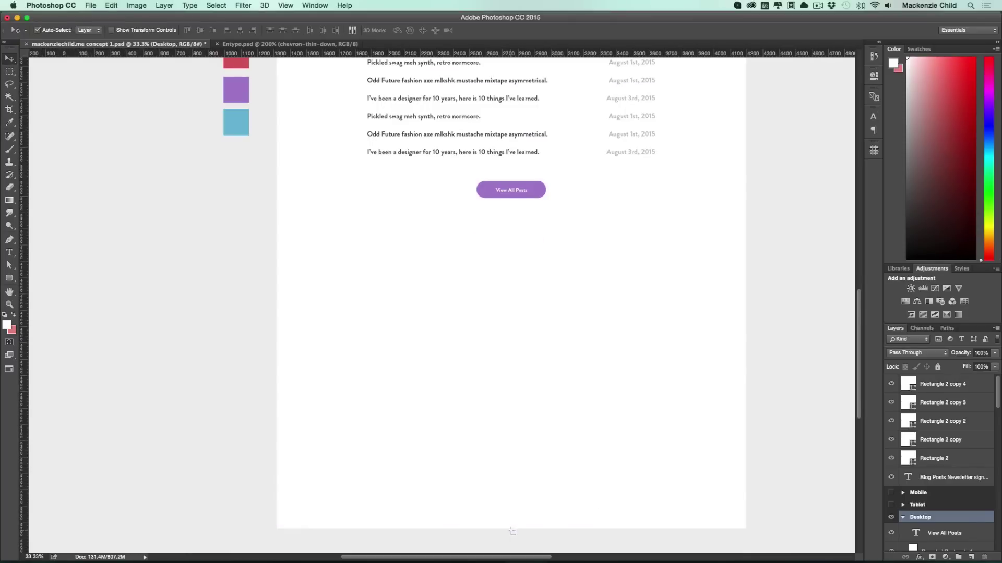
left_click(527, 496)
left_click(913, 519)
key("shift+v")
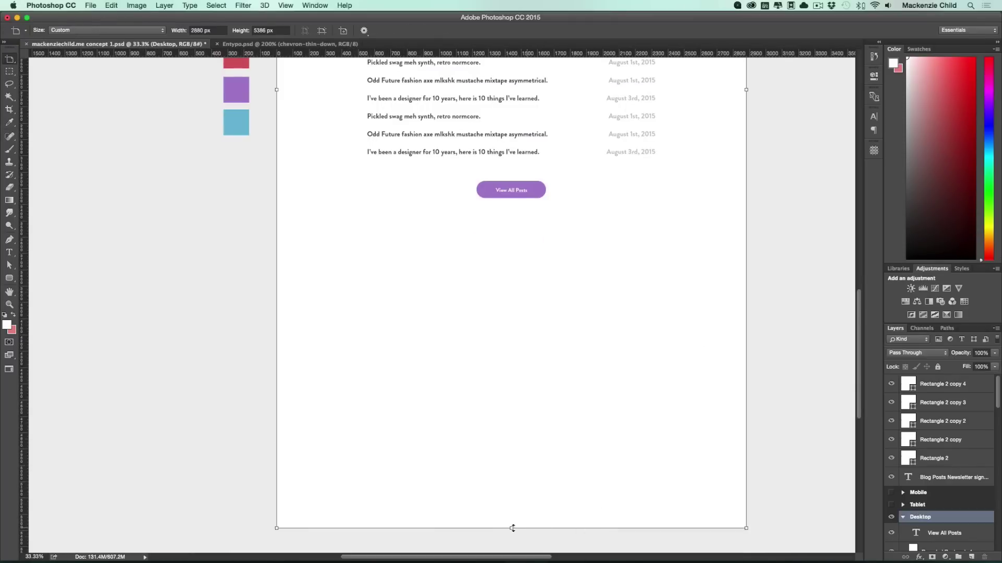
left_click_drag(512, 504, 520, 231)
key("shift+v")
left_click(734, 278)
Delete the "View All Posts" button and its label below the blog list
scroll(733, 277, "up", 8)
scroll(733, 277, "right", 3)
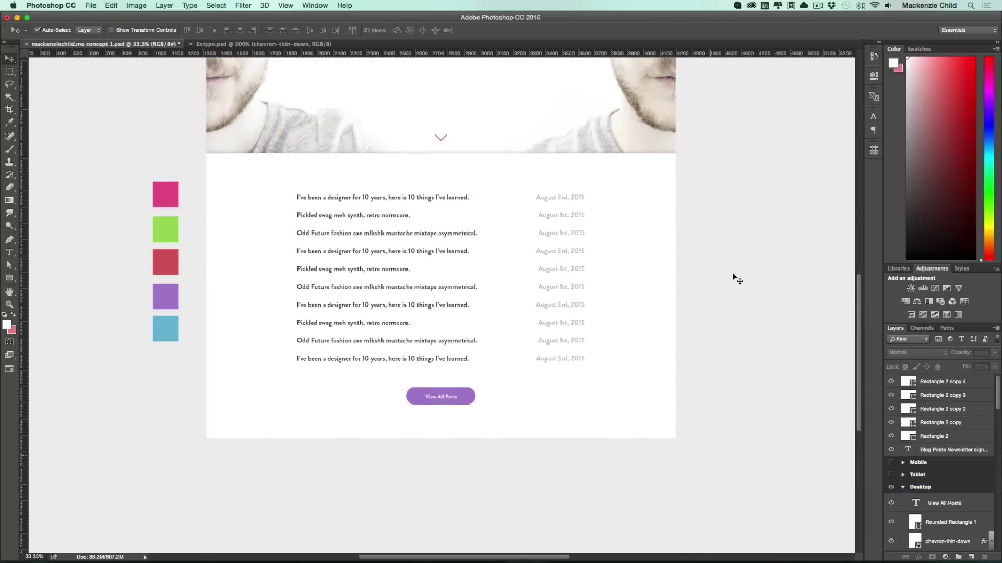
scroll(734, 277, "left", 2)
scroll(734, 277, "up", 5)
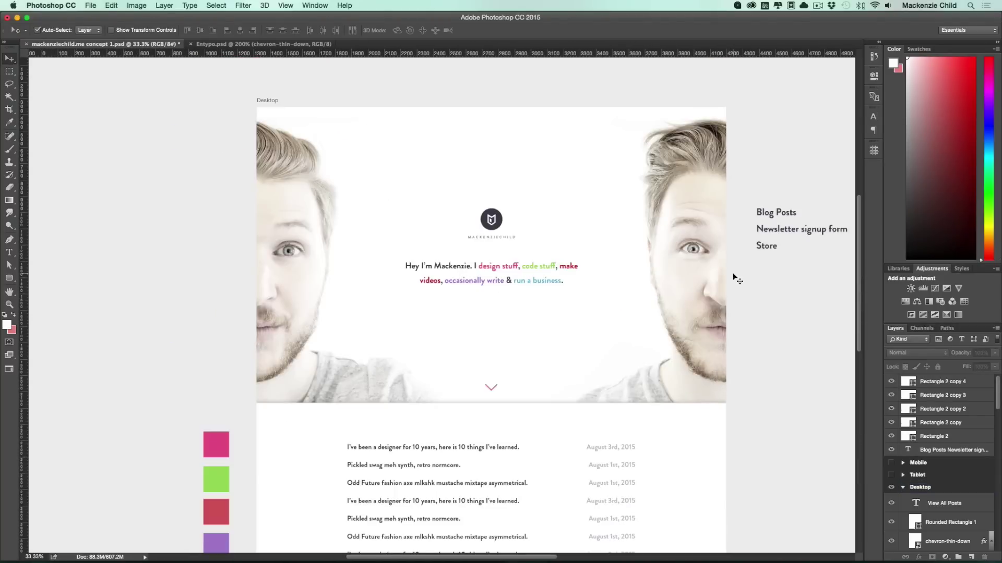
scroll(735, 279, "down", 6)
left_click_drag(514, 454, 483, 431)
key("Delete")
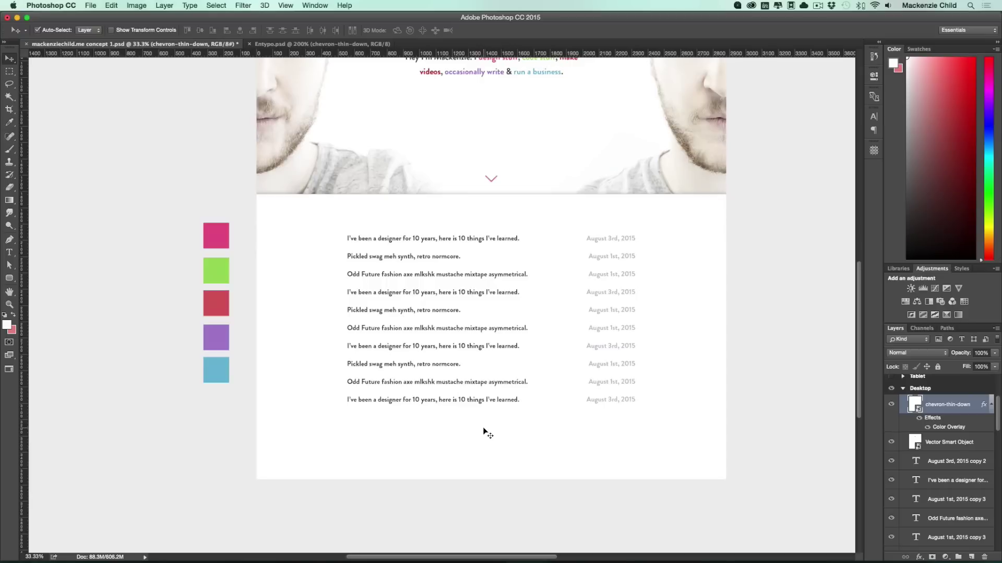
Extend the Desktop artboard downward to a height of 4495 px
left_click(919, 389)
key("shift+v")
scroll(485, 397, "down", 3)
left_click_drag(492, 373, 492, 524)
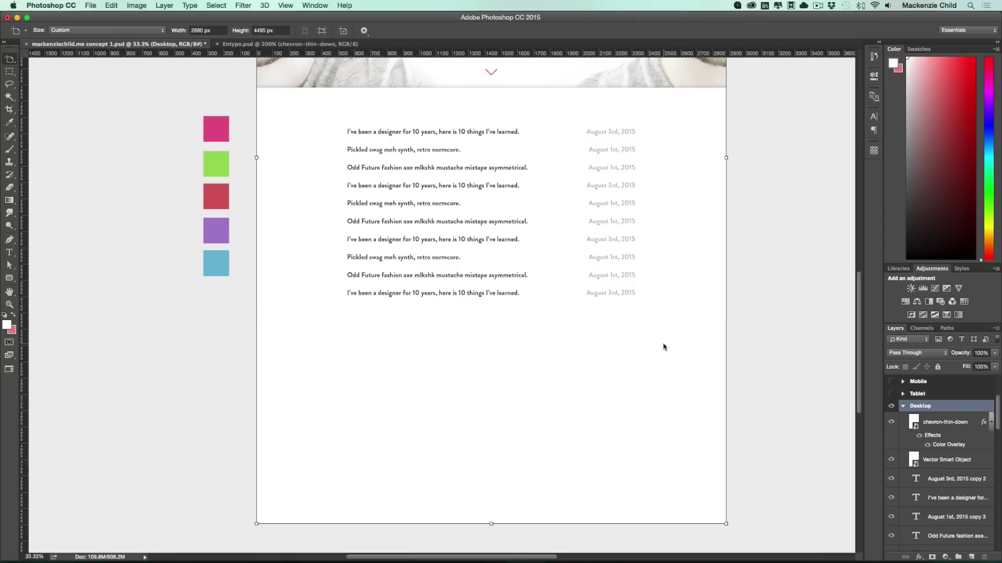
Duplicate the ten dated blog rows directly below the existing list with matching row spacing
key("v")
left_click_drag(629, 329, 426, 311)
scroll(673, 306, "up", 5)
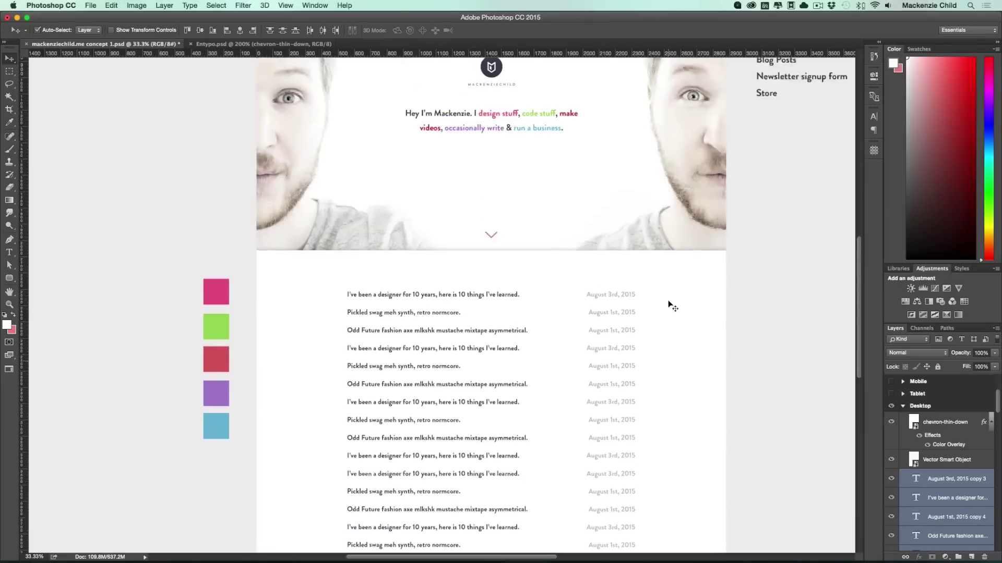
scroll(554, 253, "down", 10)
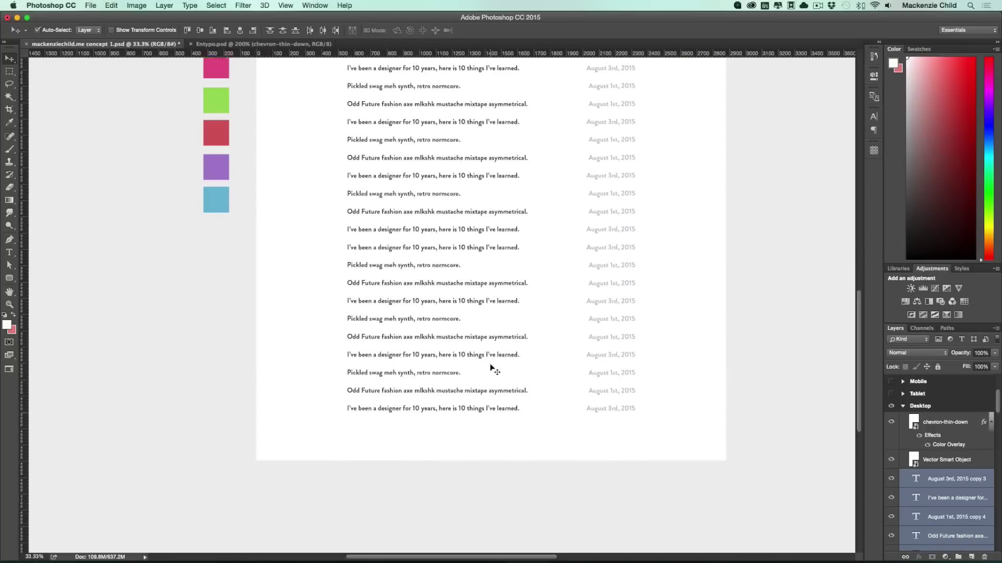
Trim the Desktop artboard's lower edge to a height of 4401 px, a little below the last blog row
scroll(524, 479, "up", 1)
left_click(923, 407)
key("shift+v")
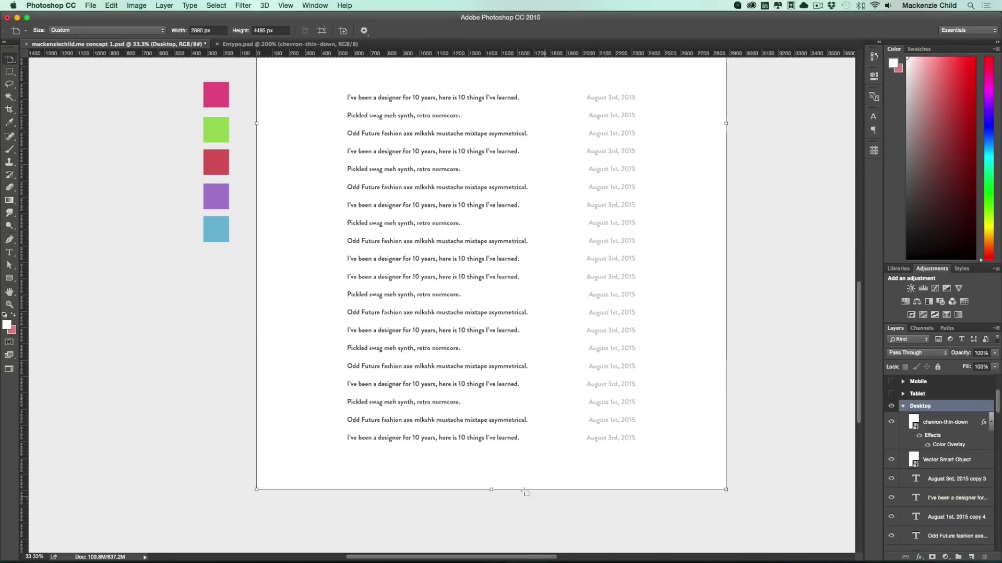
left_click_drag(494, 489, 516, 475)
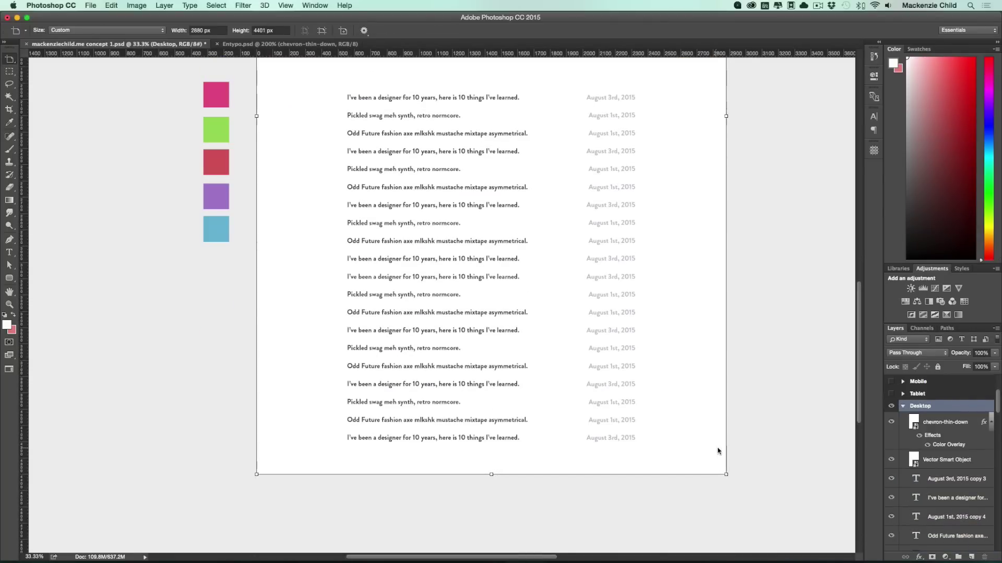
key("v")
left_click(790, 410)
Examine how the lengthened blog list and its date column look together with the hero above
scroll(791, 410, "right", 3)
scroll(791, 410, "right", 1)
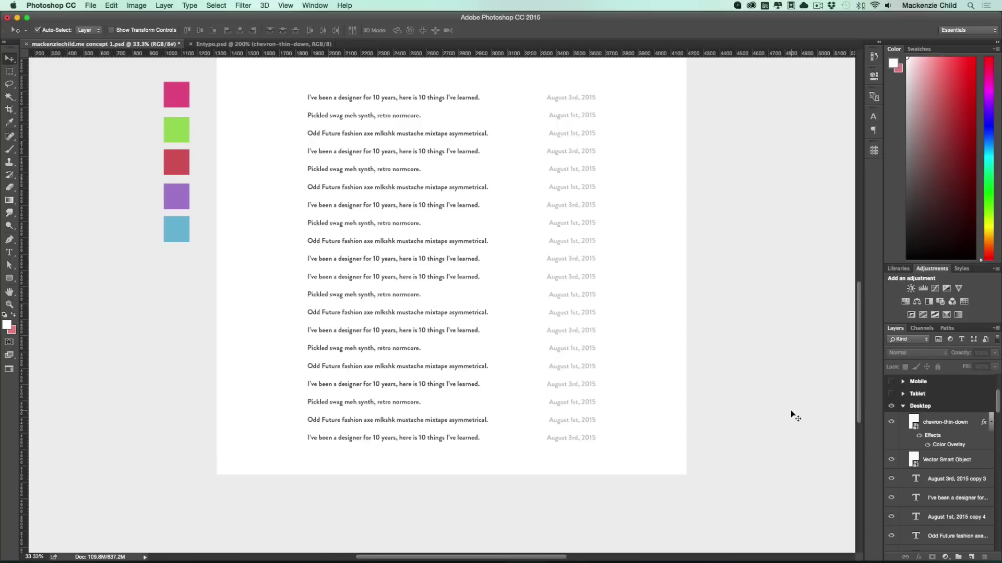
scroll(791, 410, "left", 1)
scroll(790, 410, "up", 3)
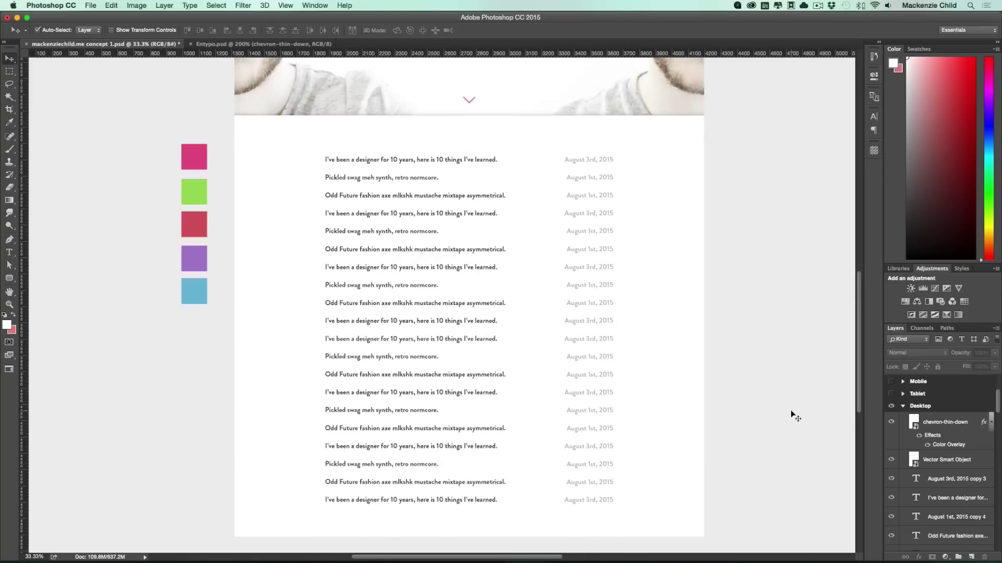
scroll(790, 410, "up", 10)
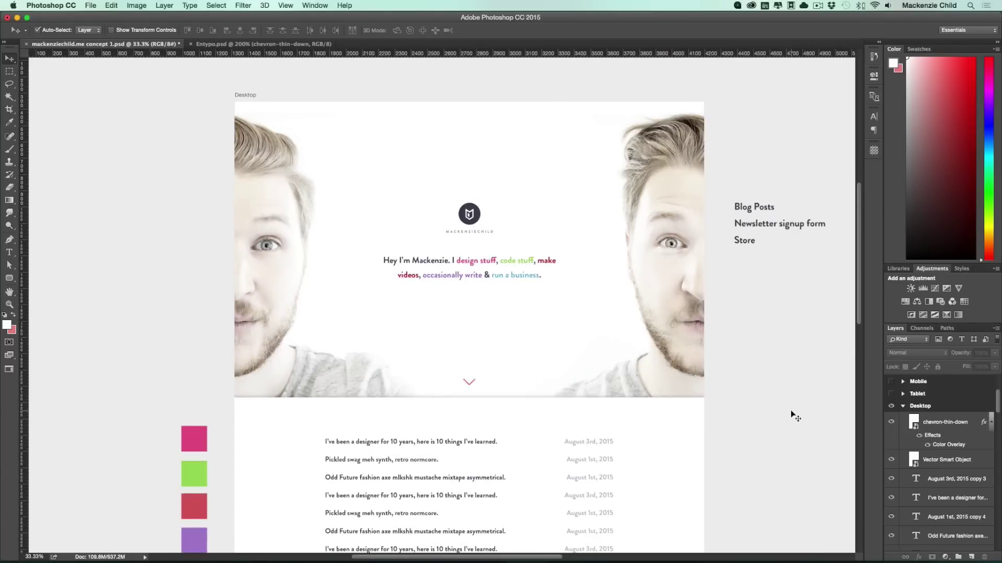
scroll(790, 410, "down", 5)
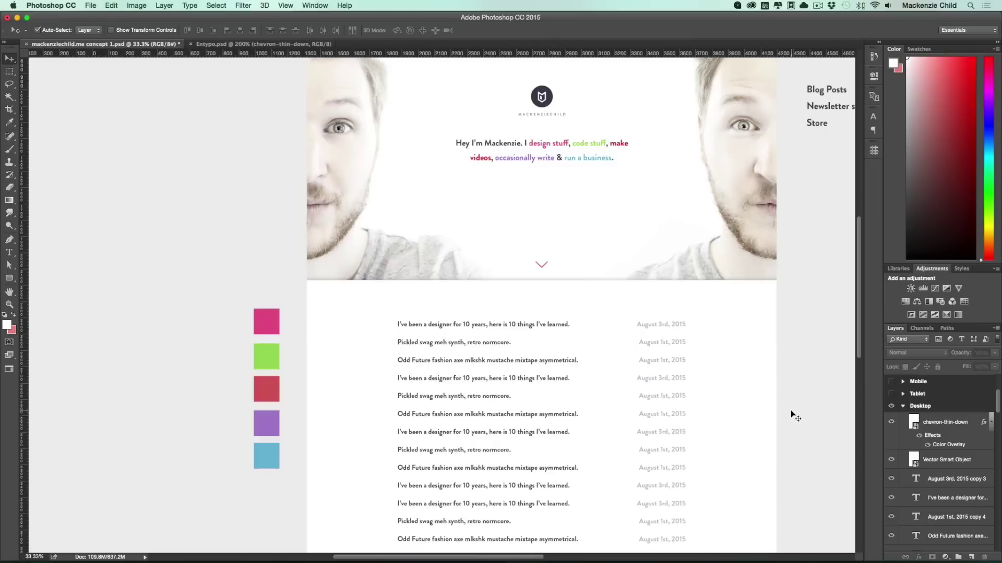
left_click_drag(734, 421, 660, 359)
scroll(660, 359, "down", 3)
scroll(661, 359, "left", 3)
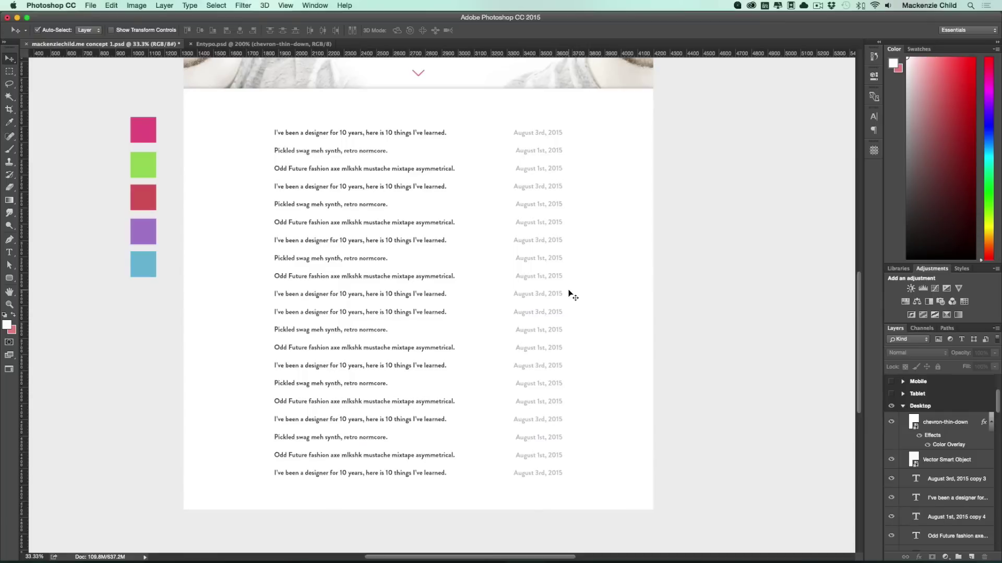
scroll(569, 294, "up", 3)
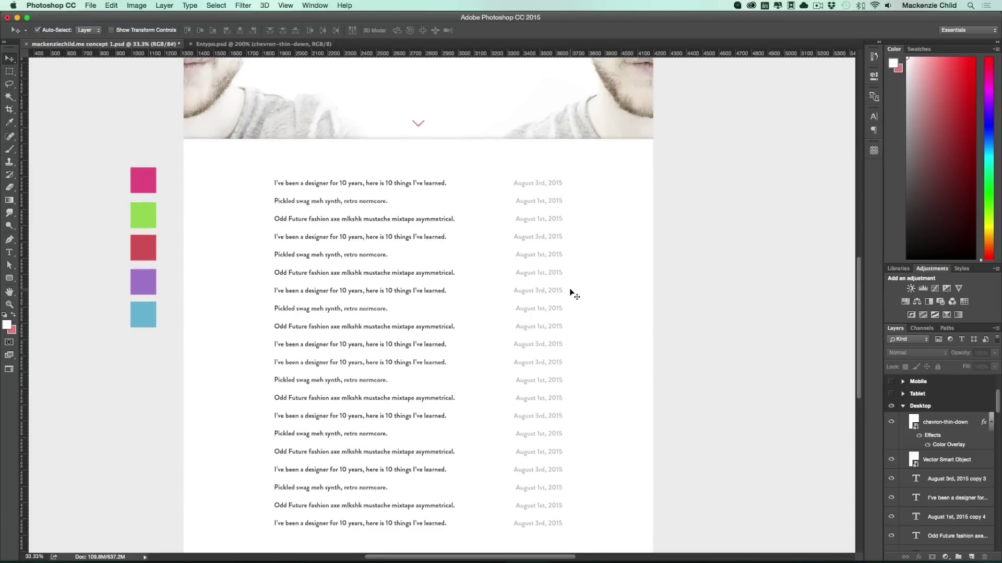
scroll(571, 292, "left", 3)
scroll(679, 295, "left", 1)
scroll(677, 293, "up", 10)
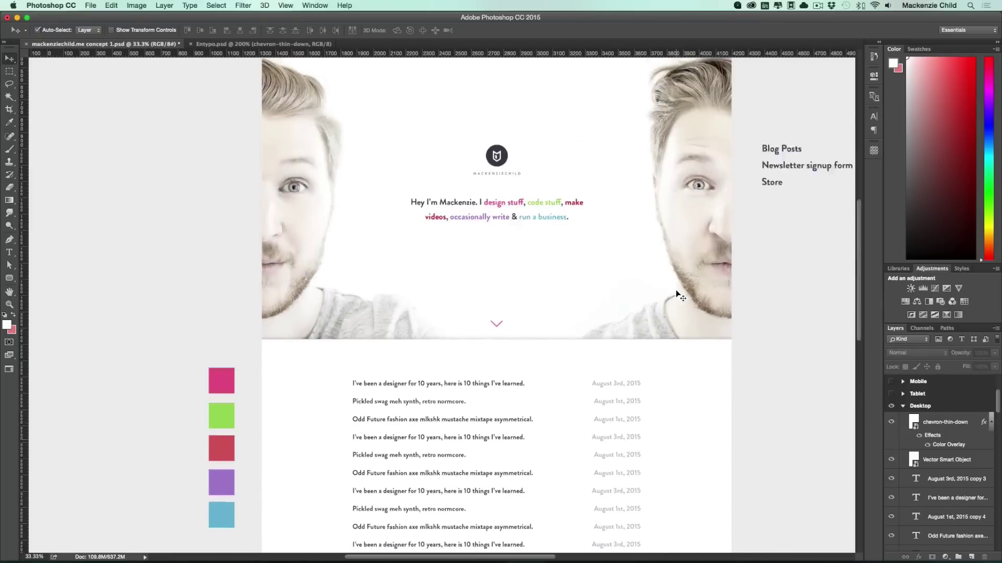
Delete the whole column of dates beside the blog titles
scroll(658, 240, "down", 10)
left_click_drag(631, 189, 649, 526)
key("Delete")
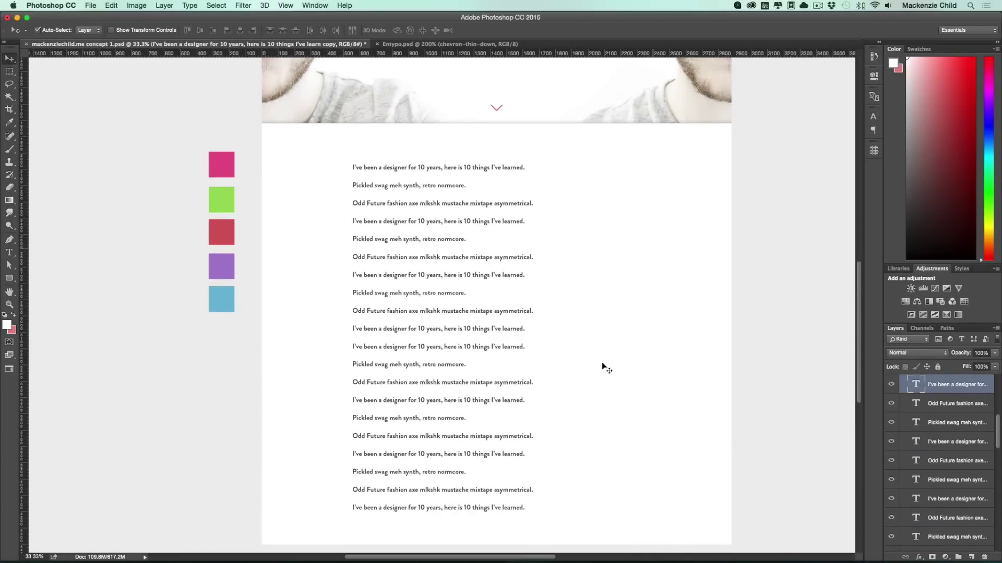
Shift all blog titles right as one block to centre them horizontally on the page at X 1440 px, with guides shown
left_click_drag(521, 525, 457, 167)
key("super+t")
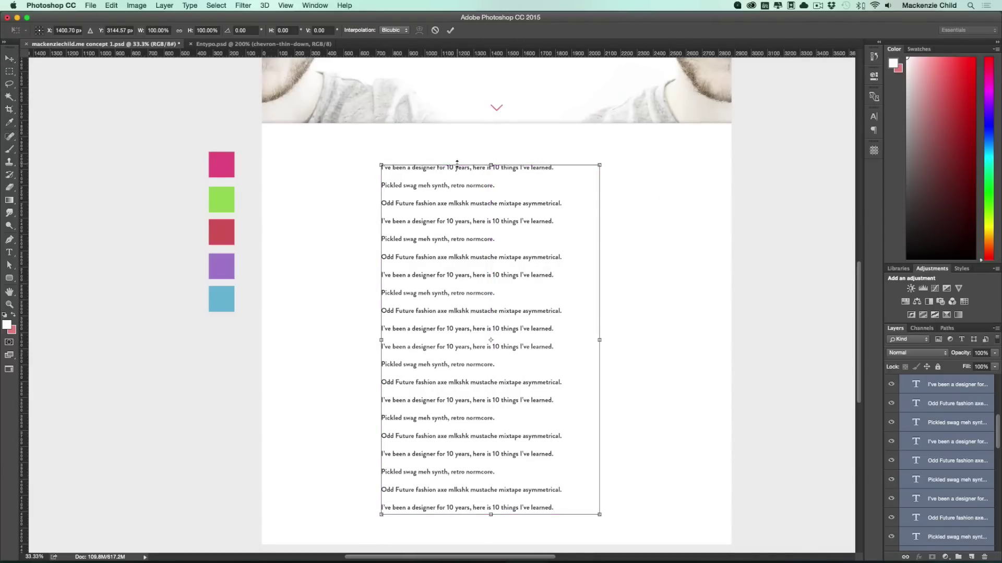
key("shift+Right")
key("shift+Right")
key("shift+Right")
key("shift+Right")
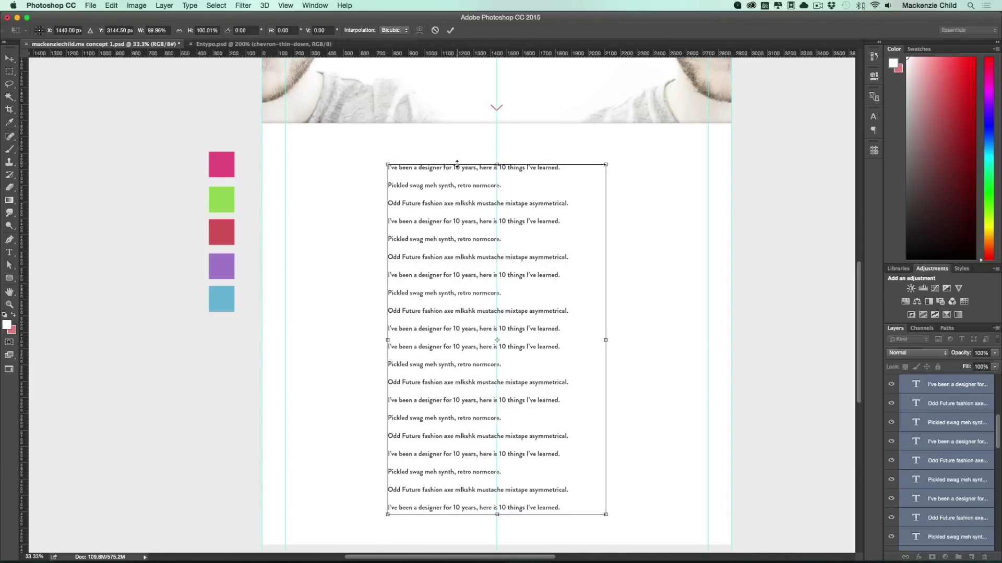
key("Return")
key("Left")
key("Left")
key("Left")
key("Left")
key("Left")
key("Left")
Centre-align the text of the first three blog titles
key("t")
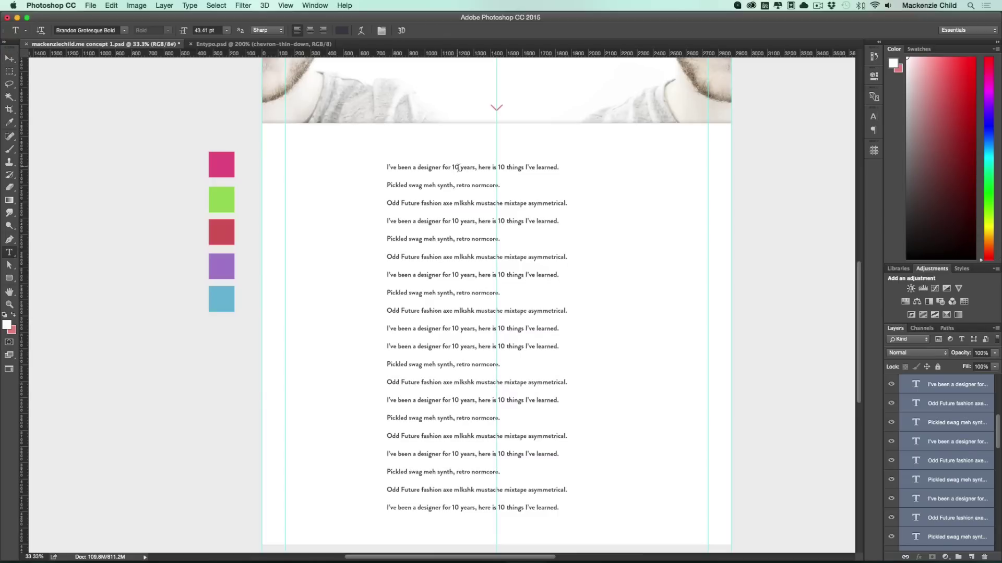
left_click(458, 168)
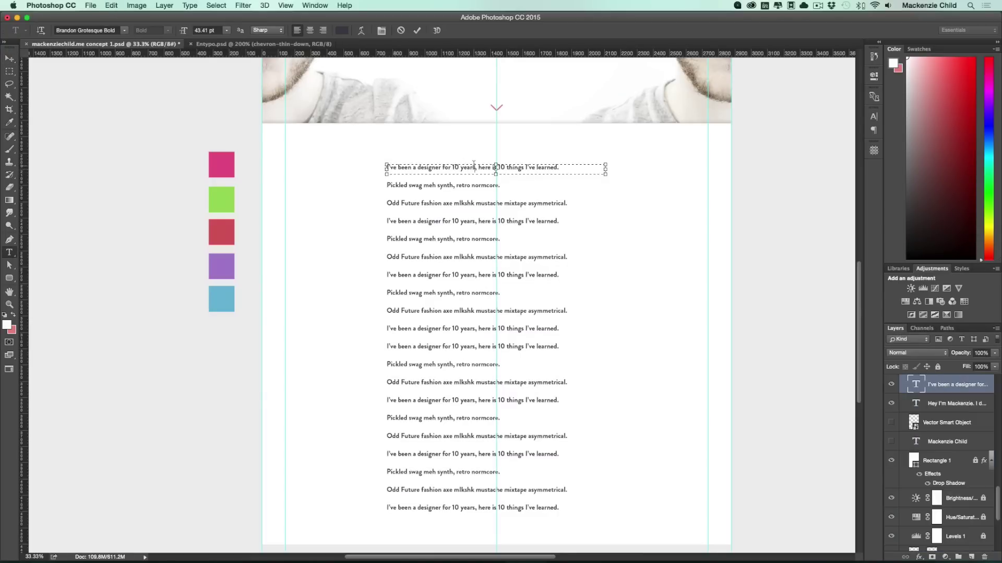
key("super+a")
left_click(310, 30)
left_click(417, 30)
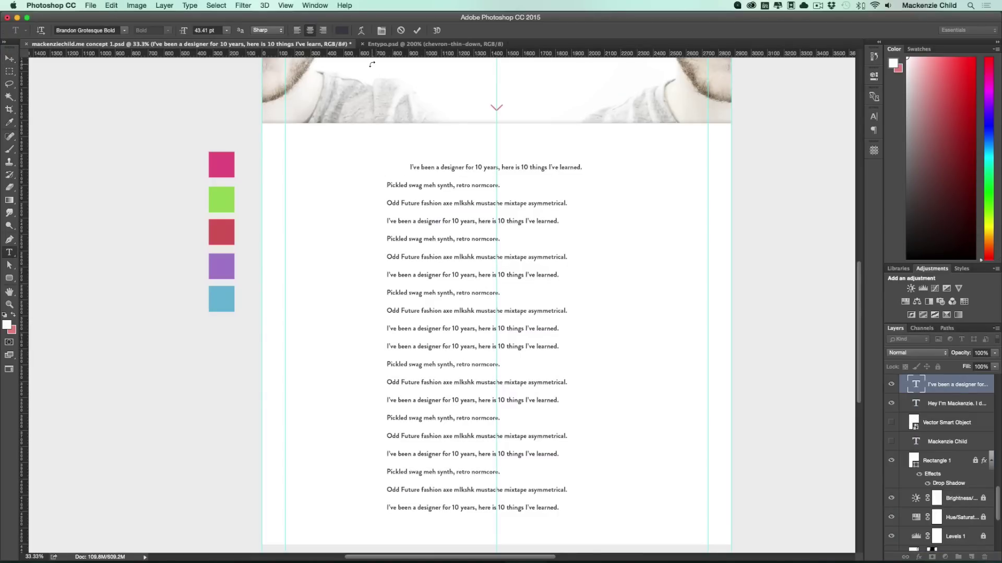
left_click(452, 184)
key("super+a")
left_click(310, 31)
left_click(417, 31)
scroll(561, 230, "up", 5)
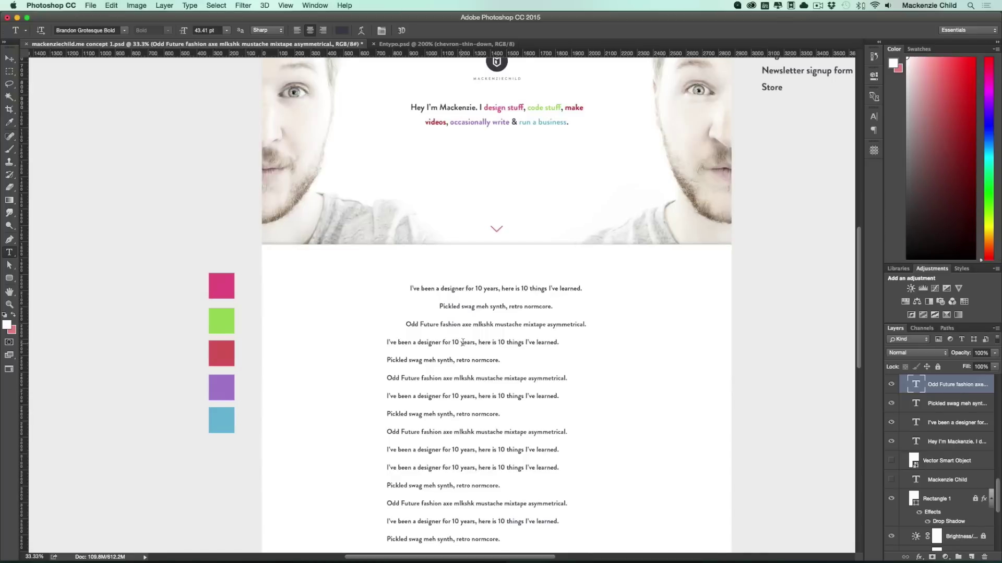
Centre-align the text of the fourth and fifth blog titles
left_click(463, 342)
key("super+a")
left_click(310, 30)
key("super+Return")
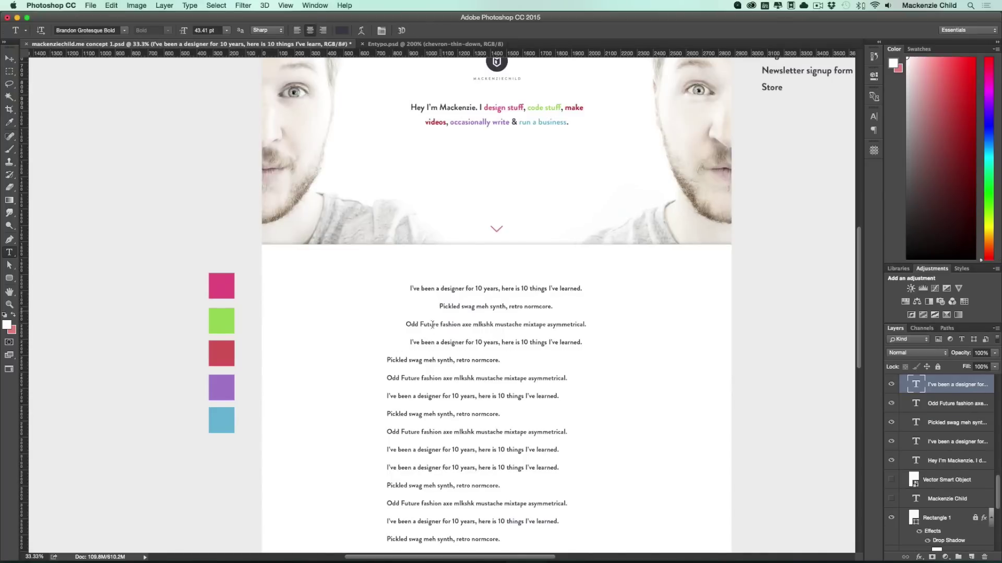
left_click(421, 364)
key("super+a")
left_click(310, 31)
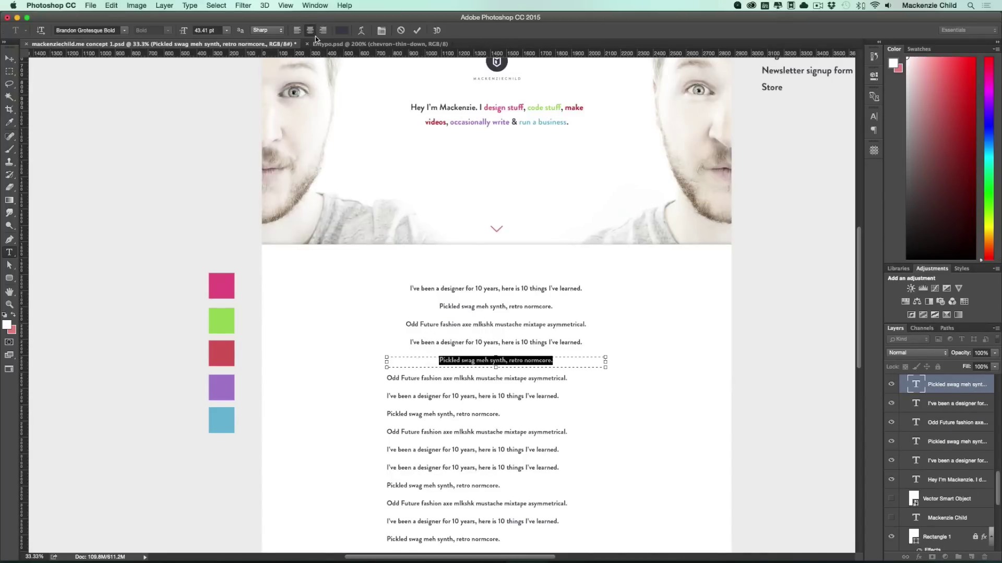
key("super+Return")
Centre-align the text of the sixth blog title, "Odd Future fashion axe mlkshk mustache mixtape asymmetrical."
scroll(508, 451, "down", 3)
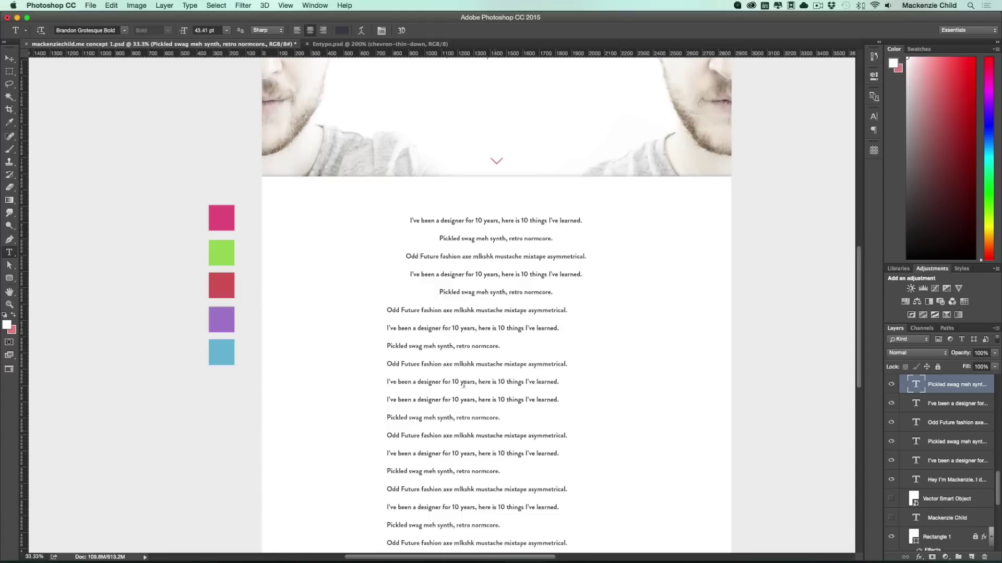
left_click(440, 312)
key("super+a")
left_click(309, 30)
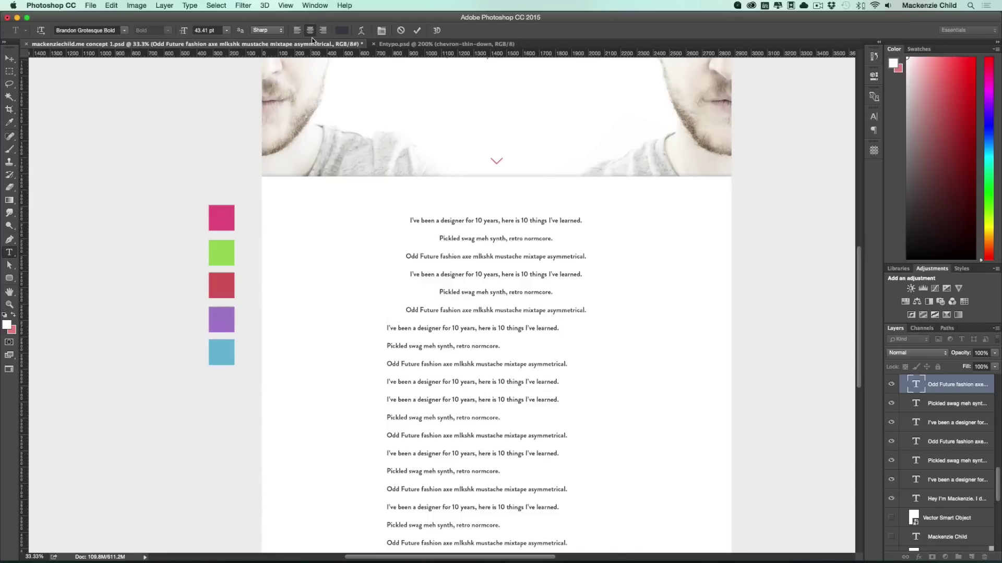
scroll(368, 238, "down", 4)
key("super+Return")
Delete all the left-aligned blog titles below the six centred ones
key("v")
left_click_drag(376, 239, 477, 486)
scroll(477, 486, "left", 5)
key("Delete")
Duplicate the centred blog titles downward to refill the list and remove the copies that fall outside the artboard
left_click_drag(714, 277, 364, 277)
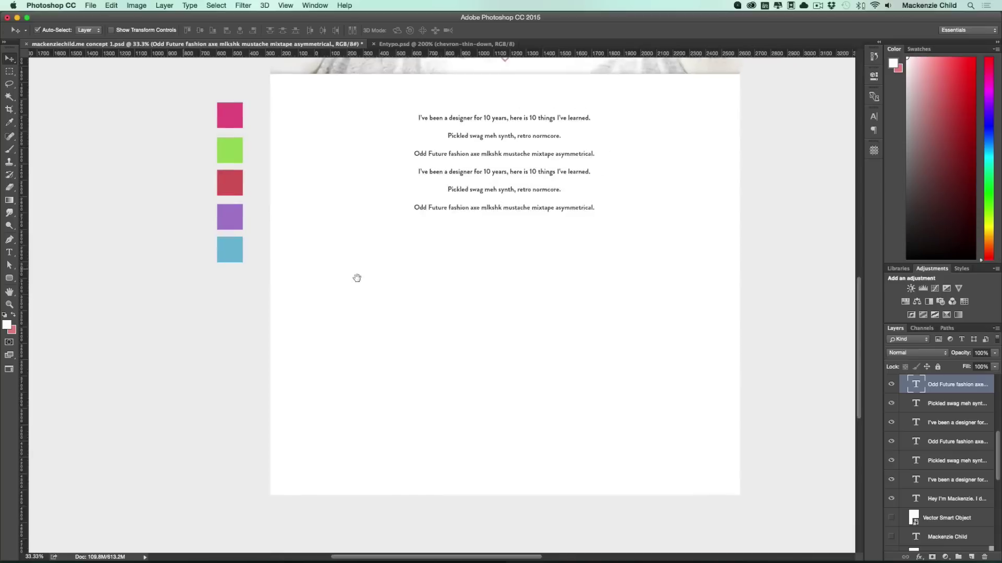
left_click_drag(521, 258, 481, 240)
left_click_drag(547, 397, 504, 347)
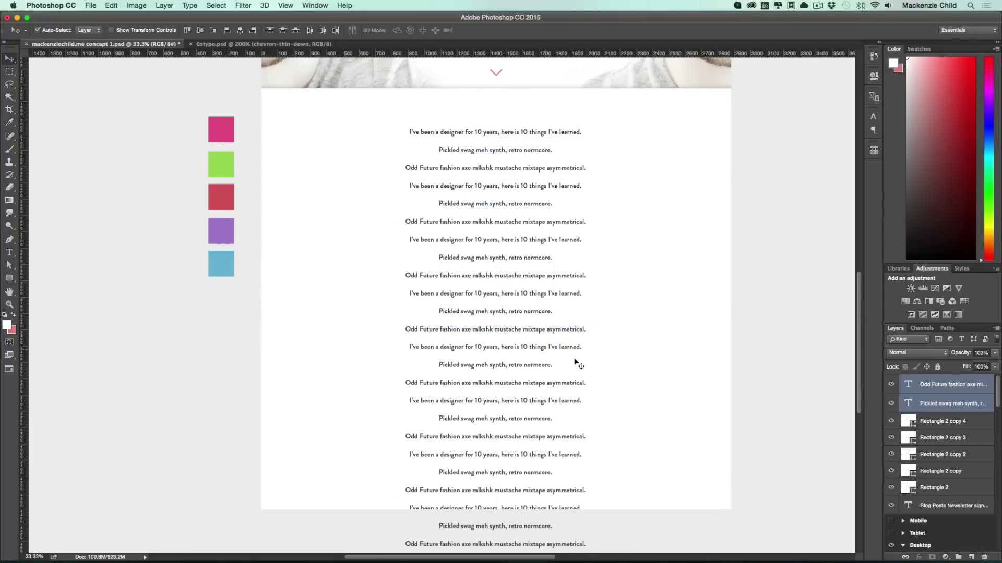
scroll(574, 443, "down", 3)
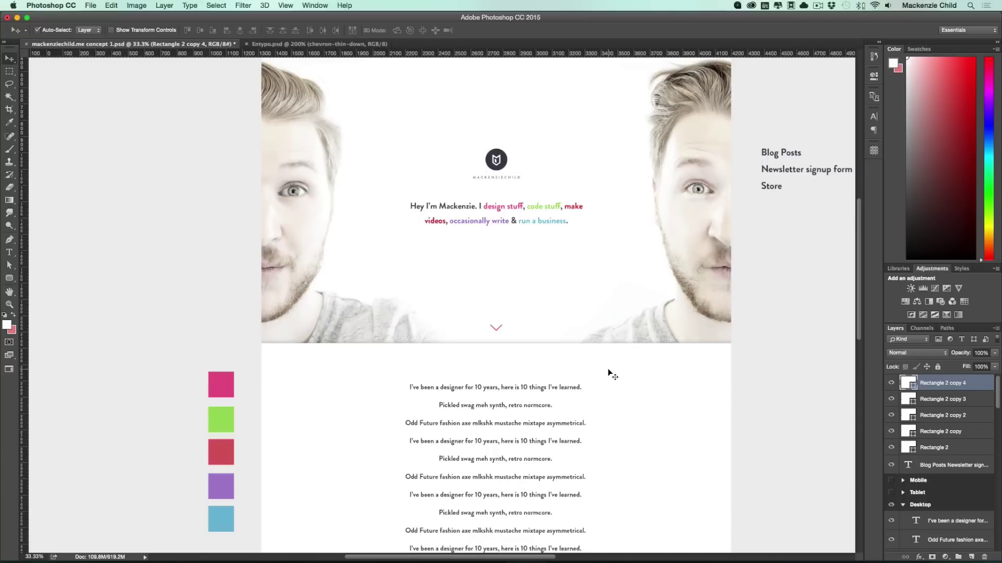
Move all the blog titles below the first one down to leave space under the first title
scroll(608, 369, "down", 6)
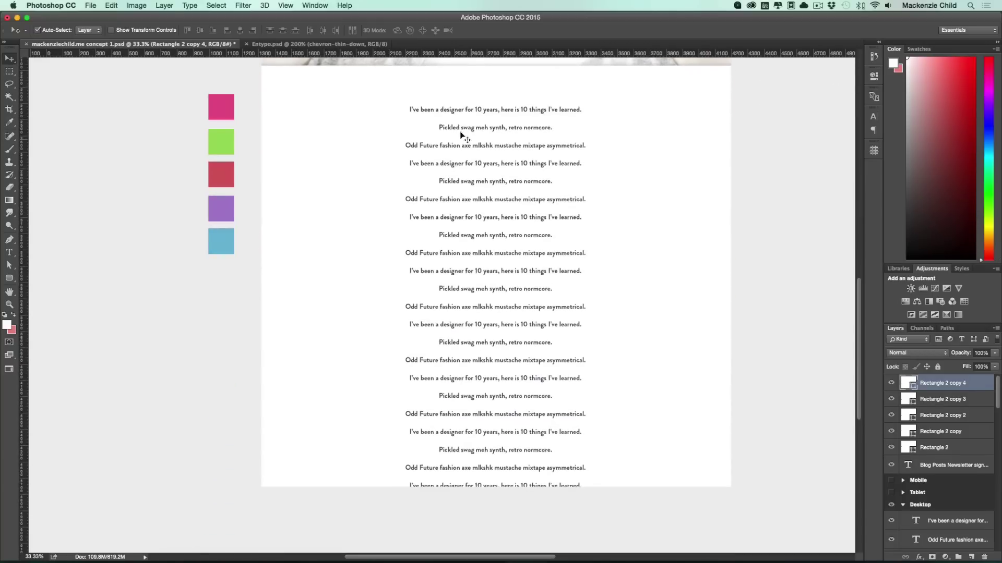
left_click_drag(426, 127, 512, 518)
left_click_drag(519, 128, 514, 156)
scroll(537, 157, "up", 3)
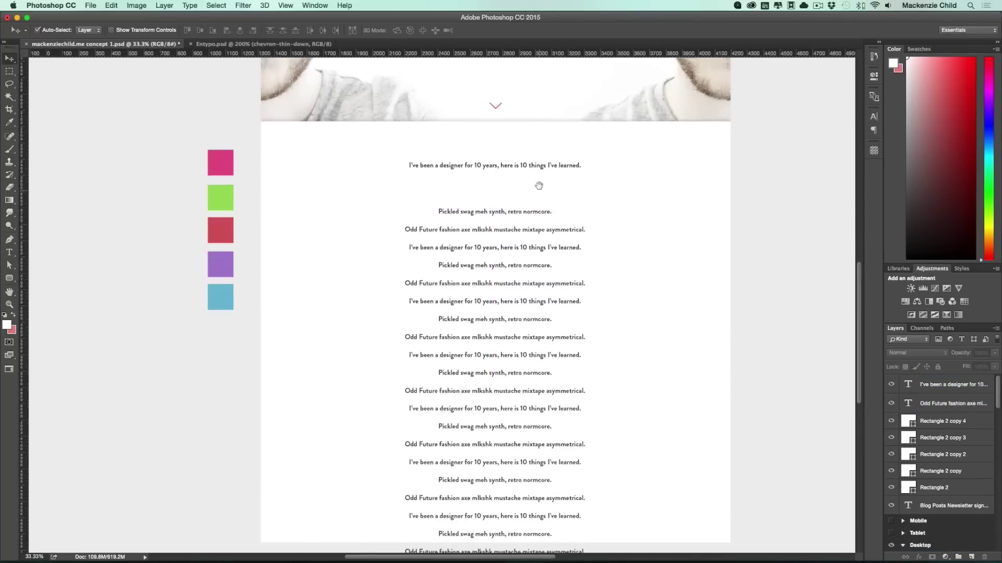
Duplicate the first blog title just beneath itself and change the copy's text to "August 3rd, 2015"
key("super+plus")
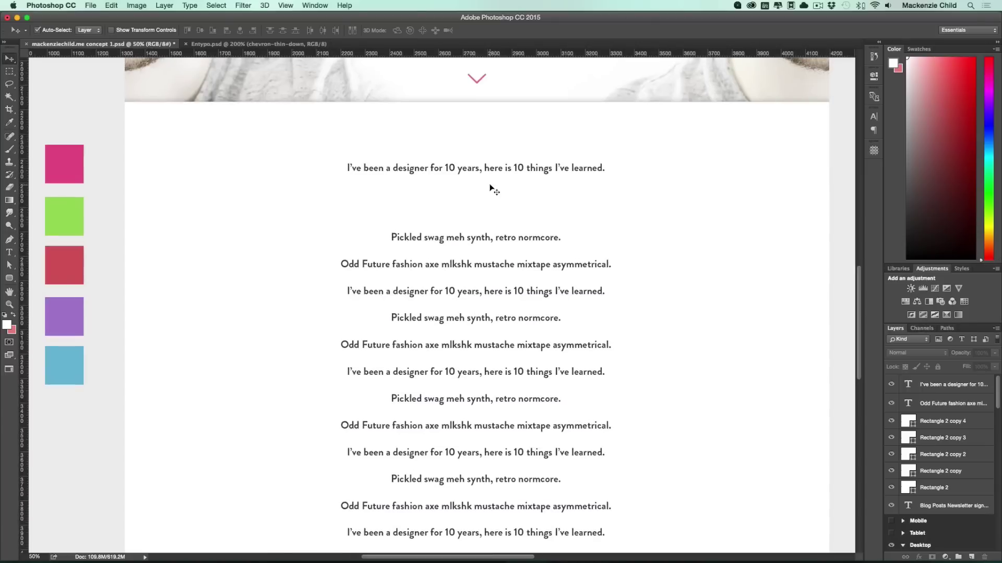
left_click_drag(460, 169, 460, 183)
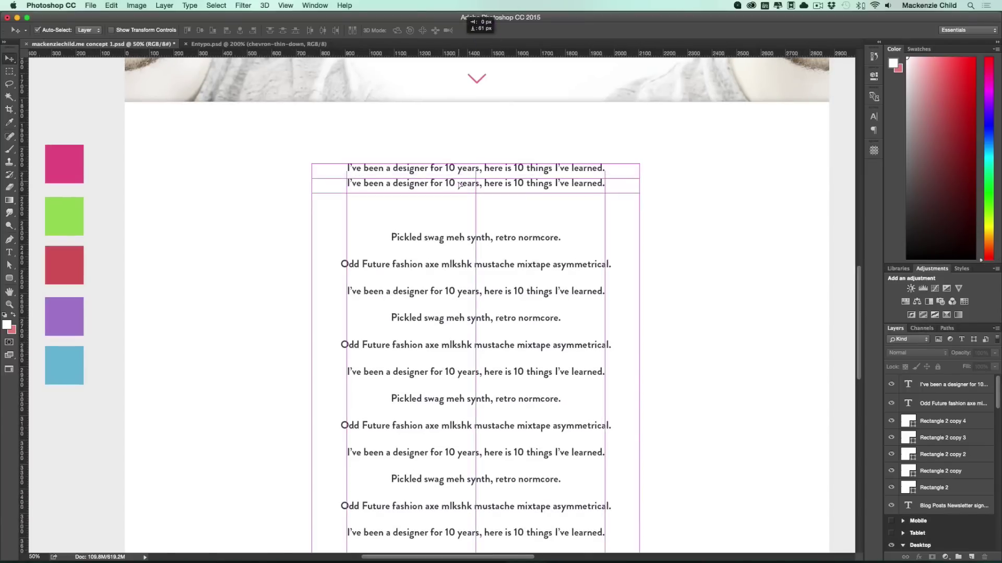
scroll(459, 182, "down", 5)
key("t")
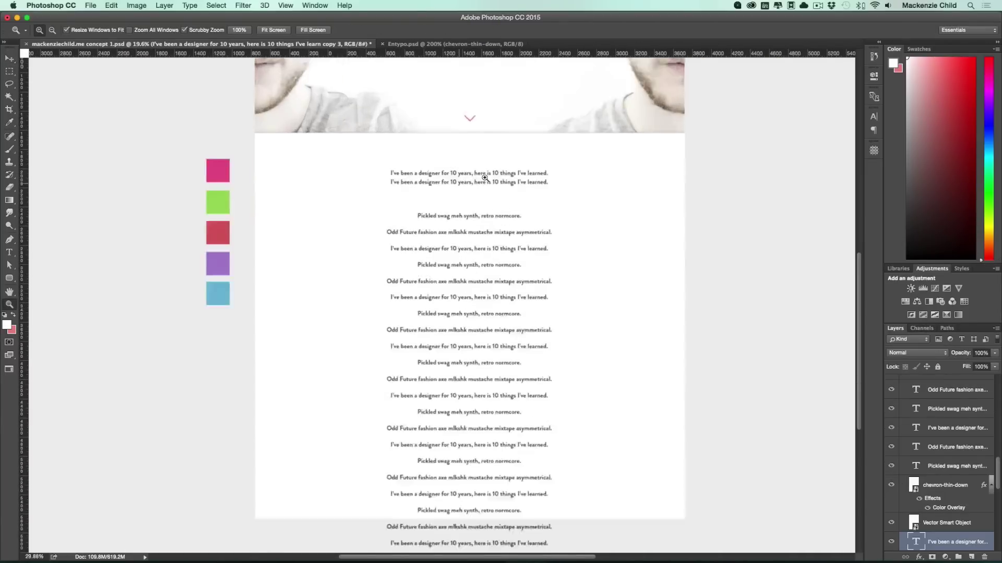
scroll(459, 185, "up", 5)
left_click(491, 185)
key("super+a")
type("August 3")
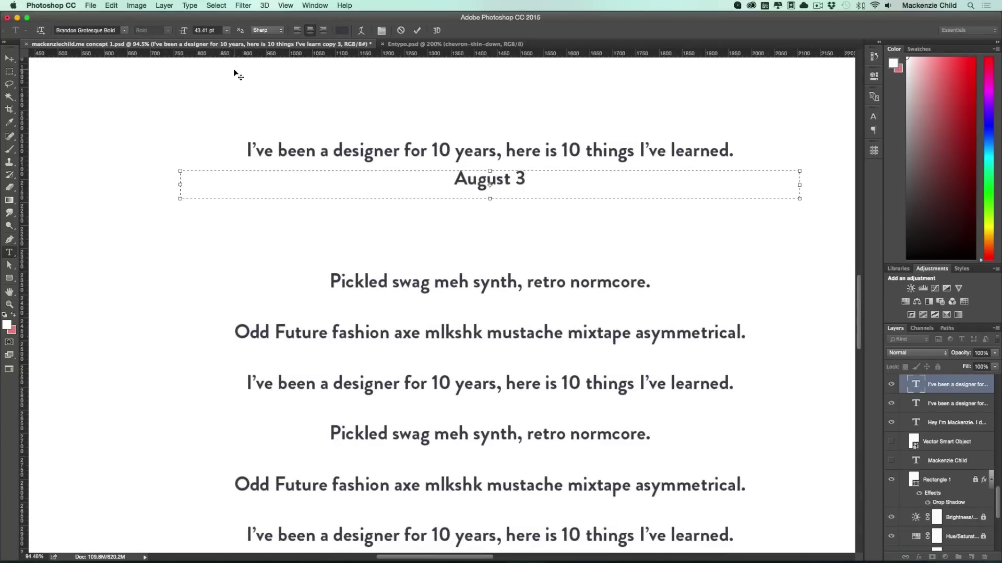
type("rd, 2015")
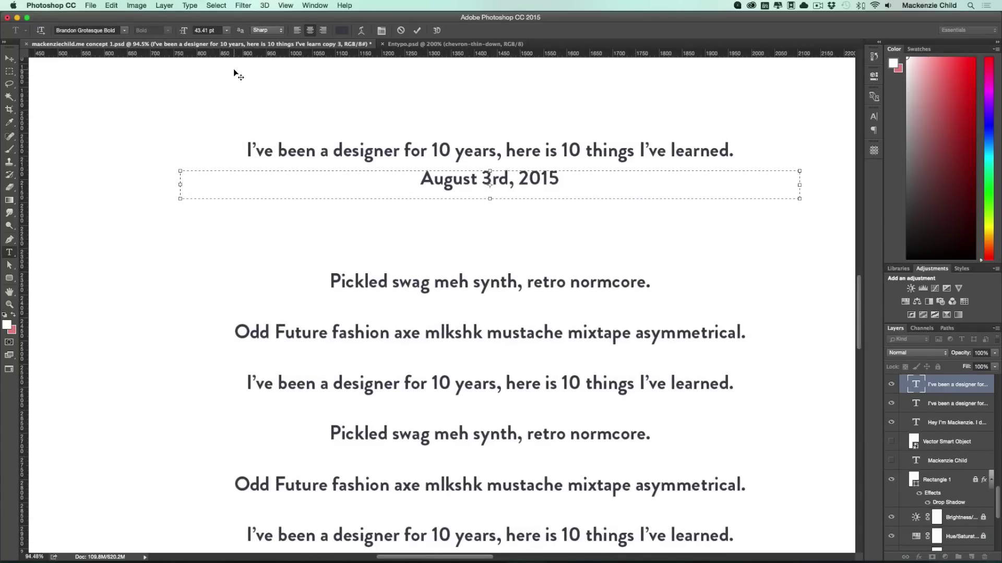
Reduce the date line to 26.41 pt and colour it grey #9d9fad
key("super+a")
left_click_drag(184, 32, 176, 32)
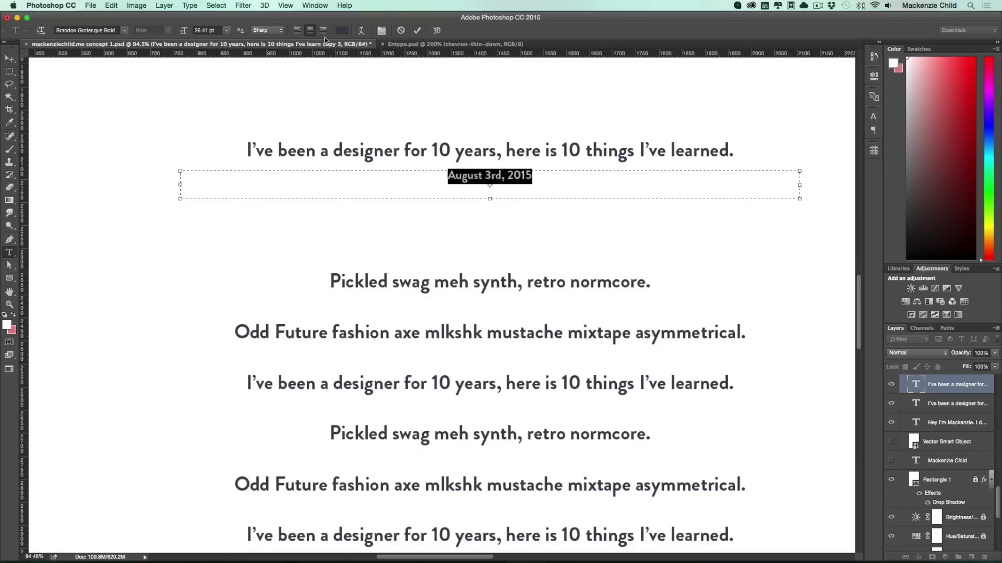
left_click(341, 31)
mouse_move(592, 253)
left_mouse_down()
mouse_move(579, 252)
mouse_move(565, 221)
mouse_move(566, 230)
left_mouse_up()
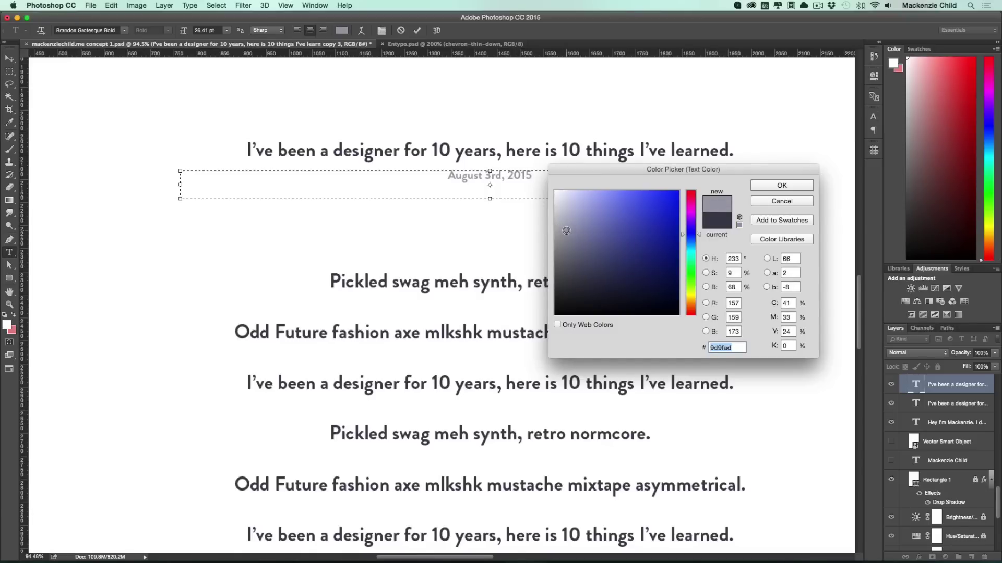
key("Return")
left_click(566, 230)
scroll(510, 183, "up", 3)
scroll(511, 183, "up", 3)
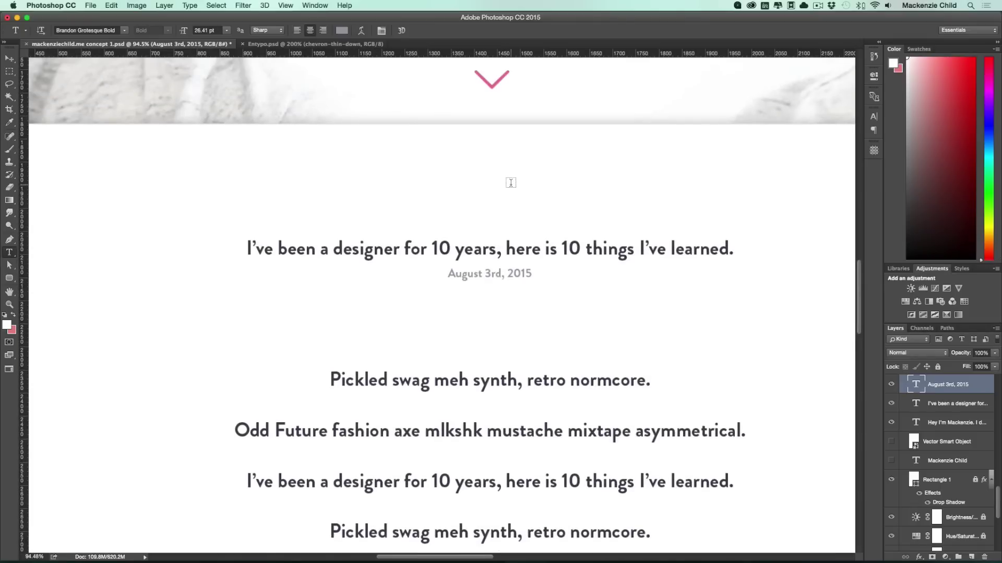
key("super+minus")
key("super+minus")
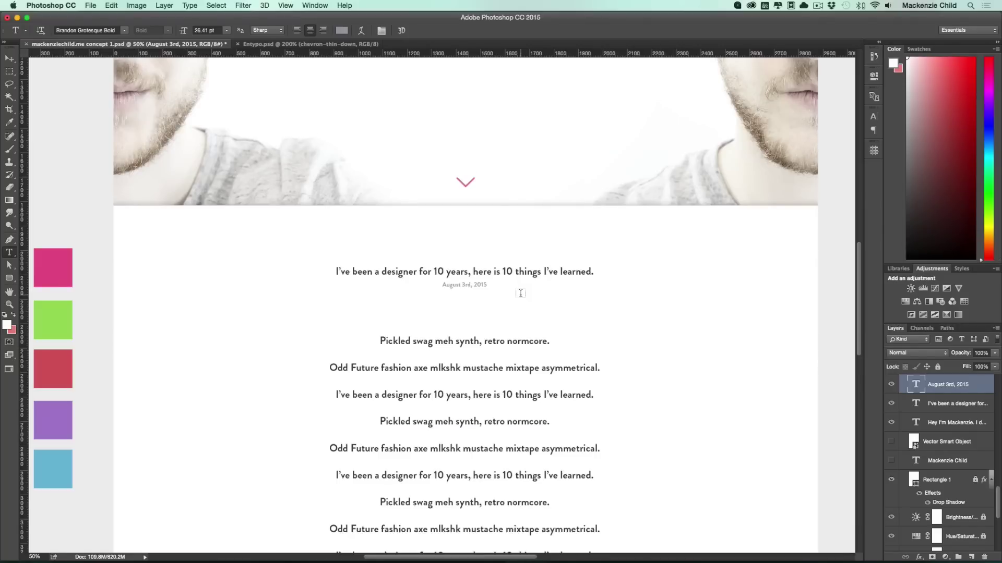
Move the second blog title up closer to the first post and place a copy of the date line under the third title
key("v")
left_click_drag(470, 342, 465, 318)
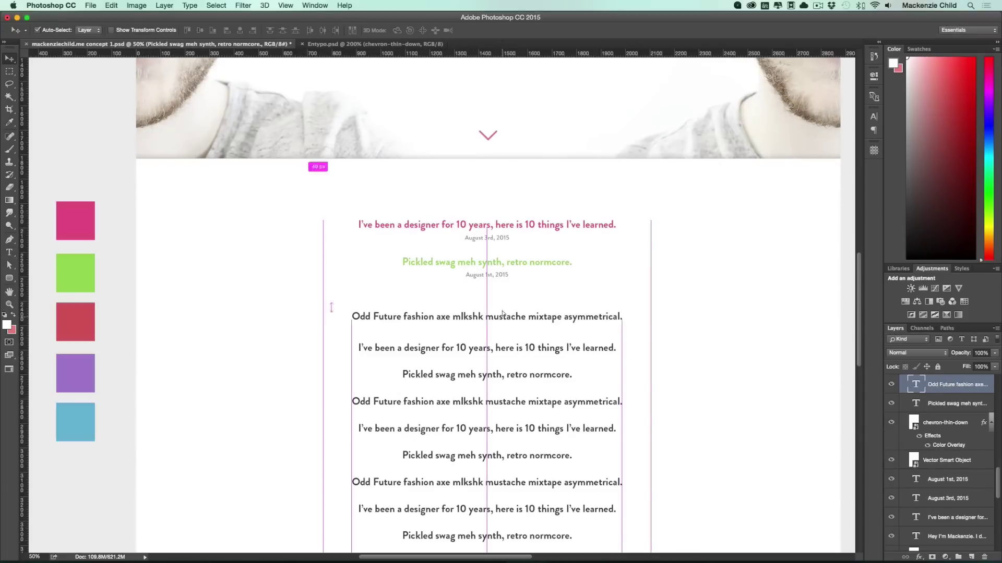
left_click_drag(491, 277, 493, 316)
scroll(492, 316, "up", 2)
Colour the third blog title purple #a981d0, sampled from the purple palette swatch
double_click(915, 384)
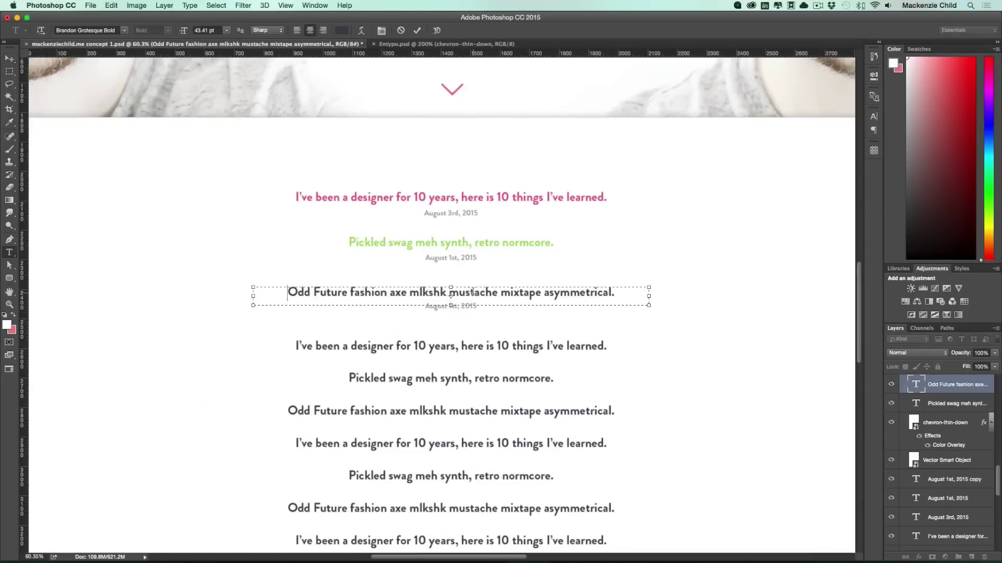
left_click(342, 30)
scroll(435, 291, "left", 5)
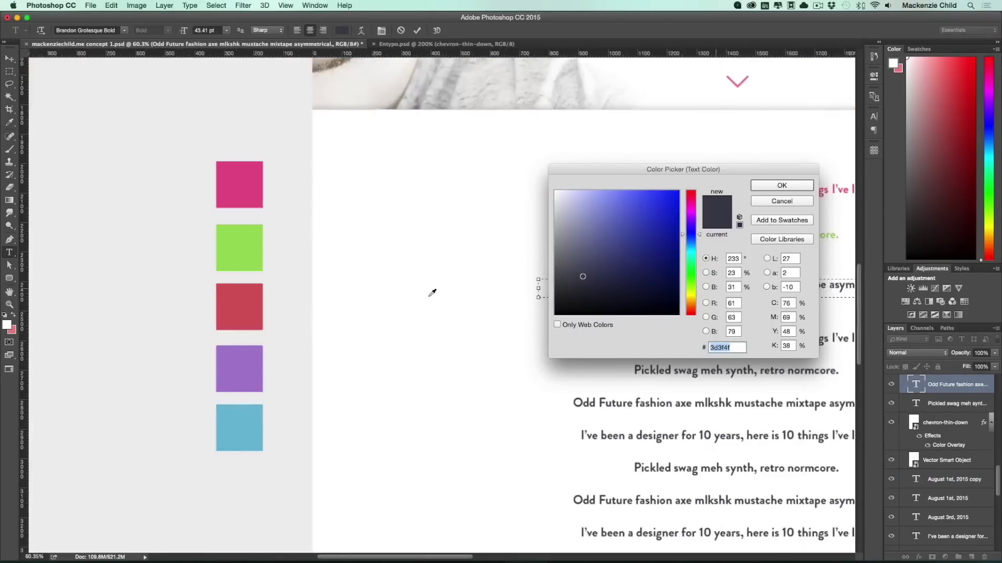
left_click(246, 372)
scroll(394, 311, "right", 5)
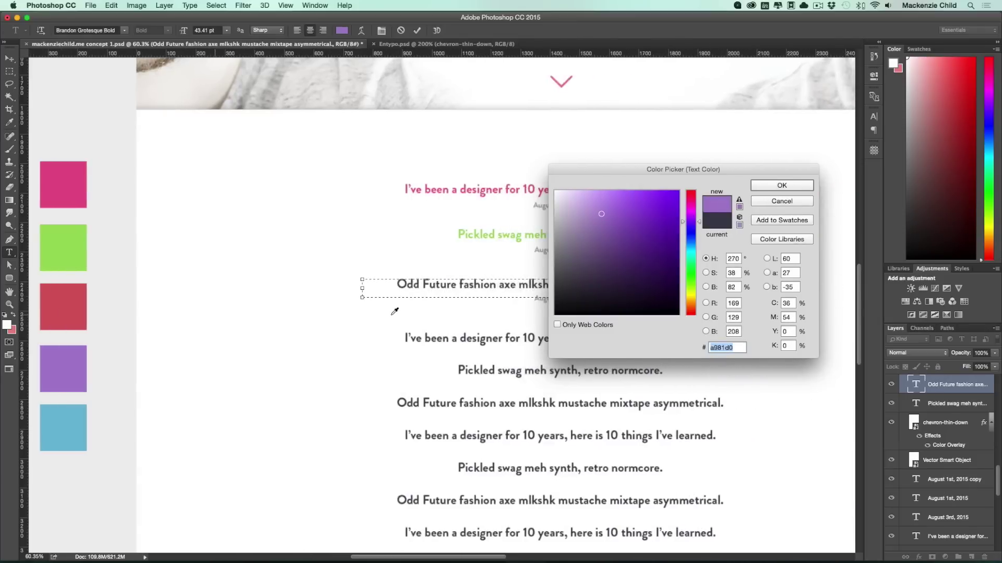
key("Return")
key("super+Return")
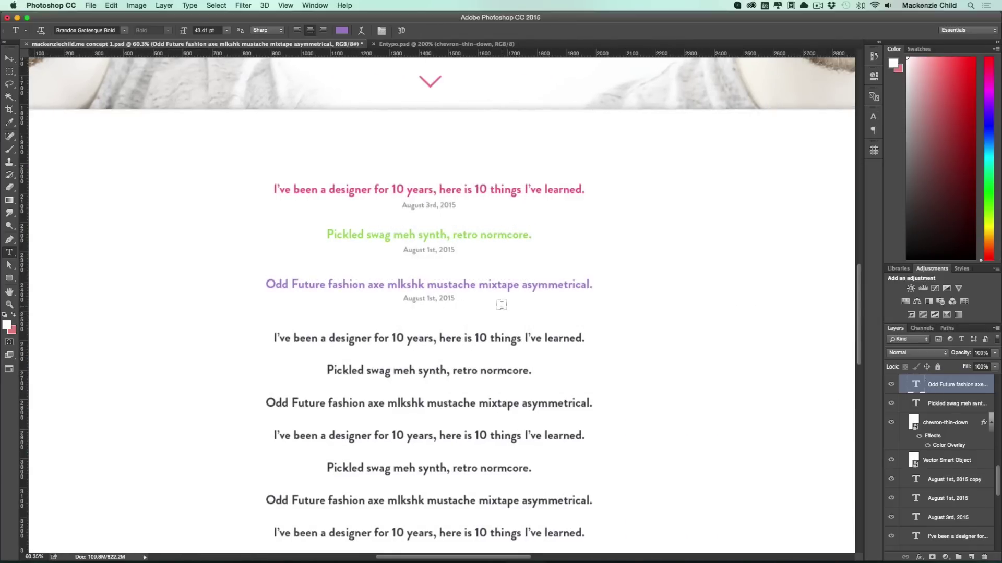
Nudge the purple third title and its date up to even out the spacing with the green post
scroll(498, 307, "left", 1)
key("v")
left_click_drag(488, 290, 488, 285)
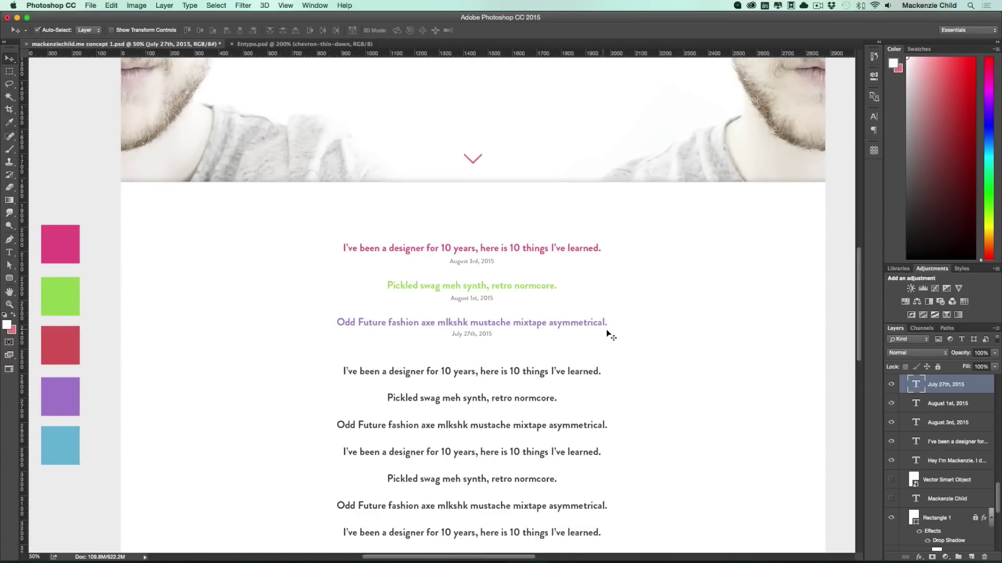
Delete all the dark undated blog titles below the three coloured ones
scroll(711, 360, "up", 3)
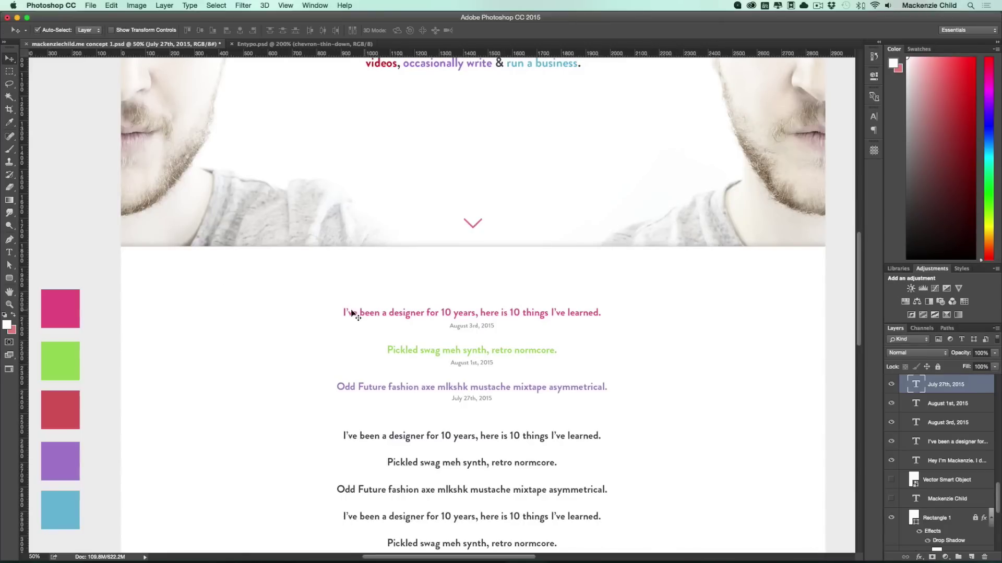
scroll(607, 412, "down", 3)
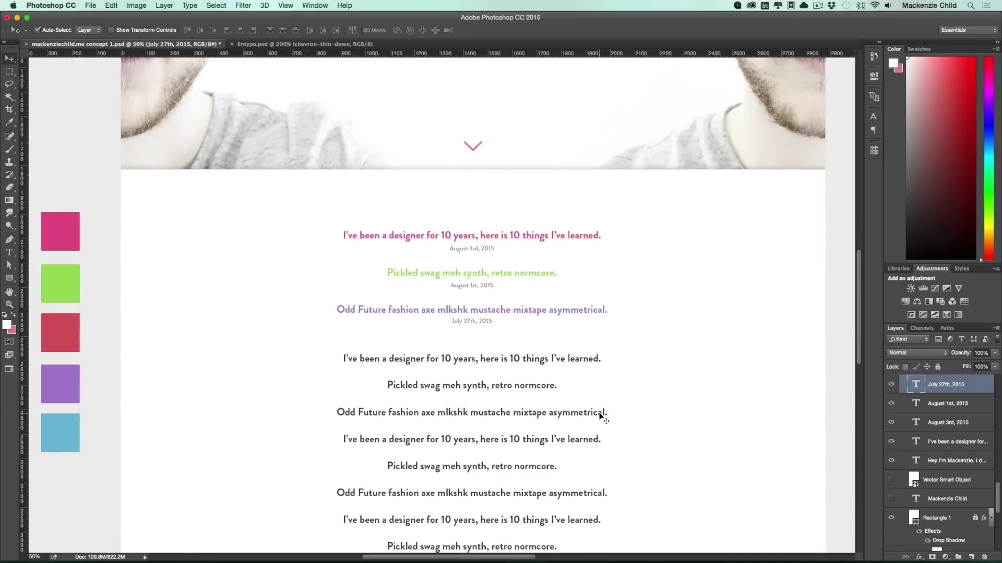
scroll(619, 421, "down", 2)
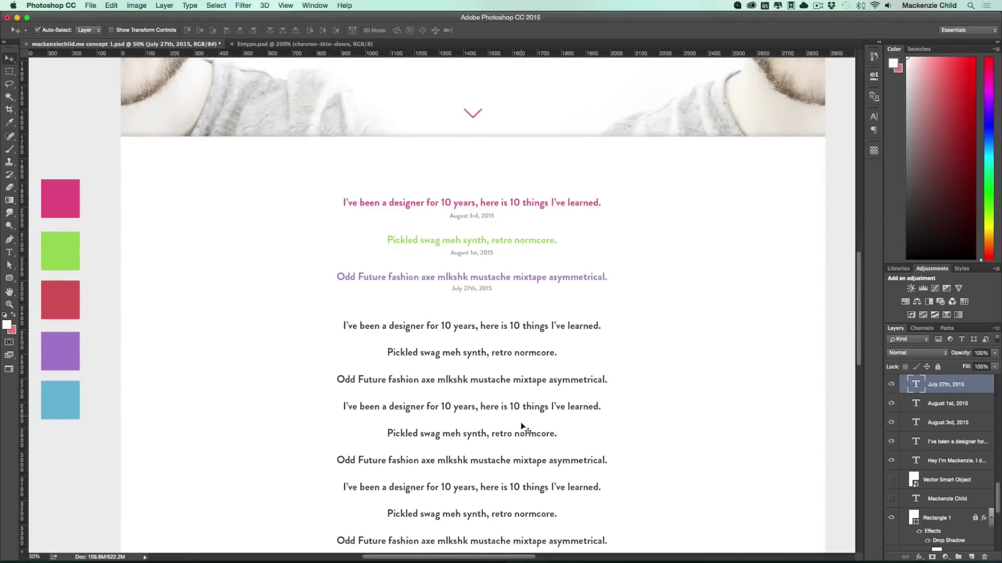
left_click_drag(300, 322, 485, 561)
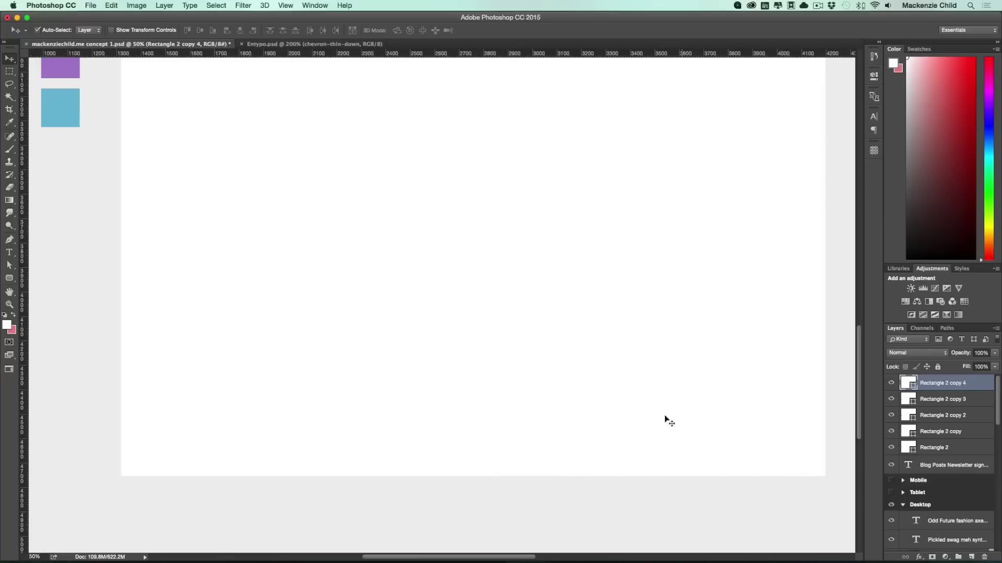
scroll(617, 291, "up", 9)
Duplicate the three coloured blog titles with their dates directly below the originals
left_click_drag(471, 146, 471, 241)
key("super+minus")
scroll(652, 350, "left", 3)
scroll(652, 350, "right", 3)
key("super+plus")
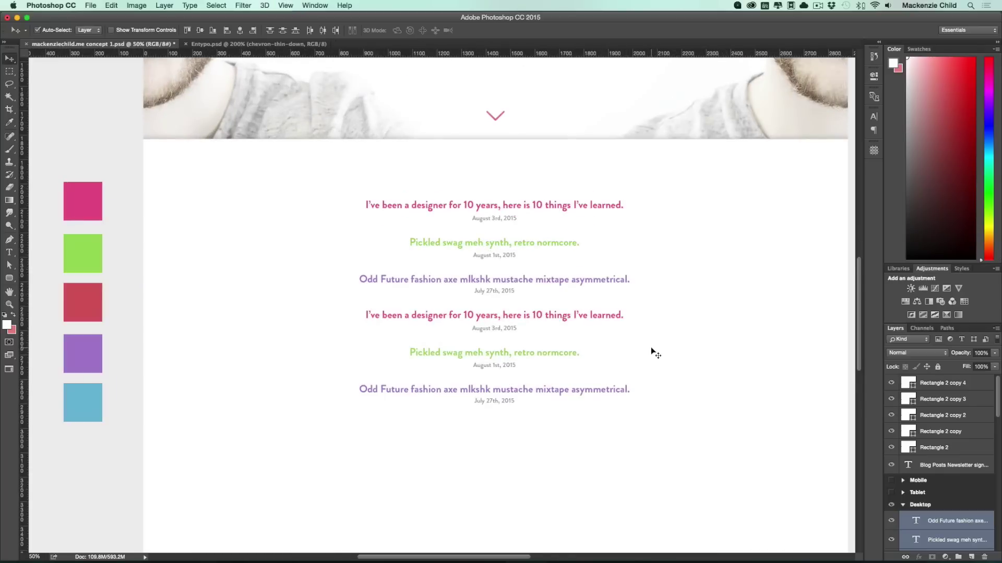
Examine how the coloured blog titles work with the hero tagline and the palette swatches
scroll(652, 351, "right", 3)
scroll(652, 351, "up", 10)
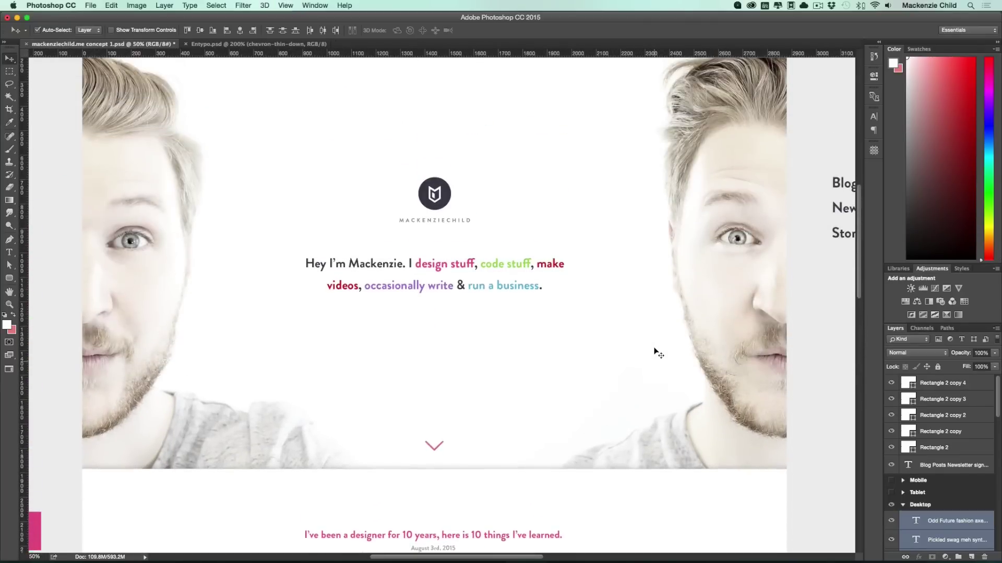
scroll(657, 352, "up", 1)
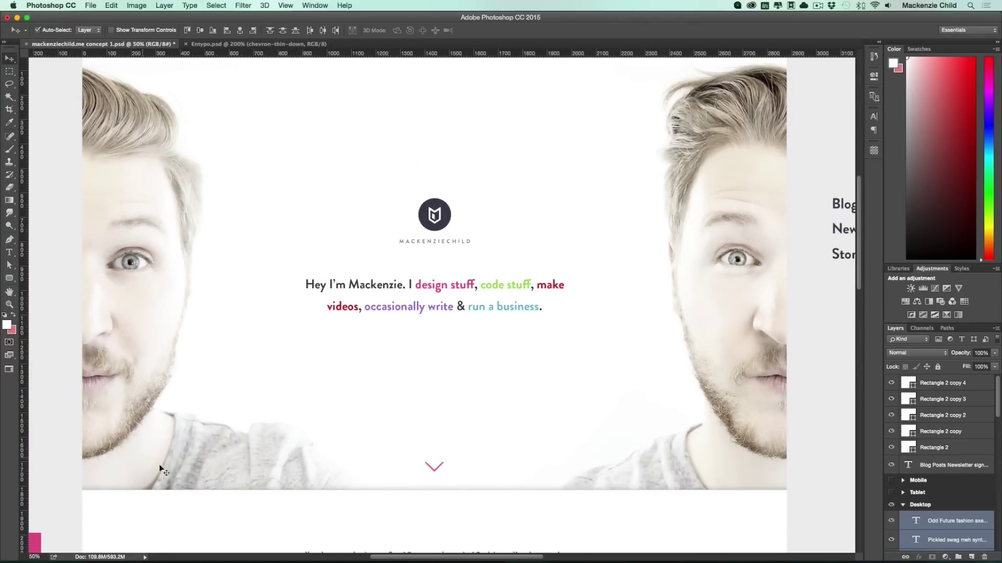
scroll(468, 458, "down", 4)
scroll(472, 312, "up", 5)
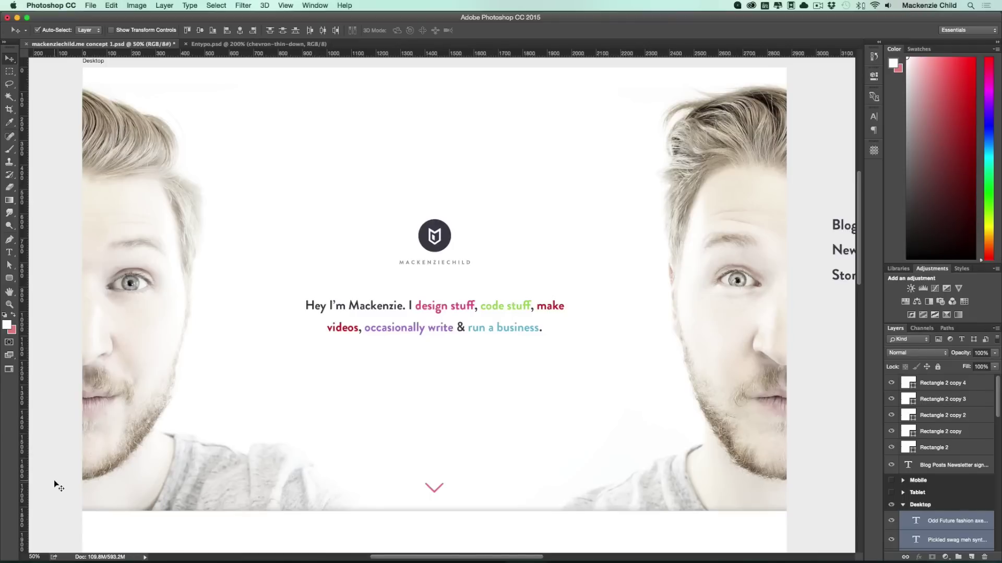
scroll(468, 458, "down", 9)
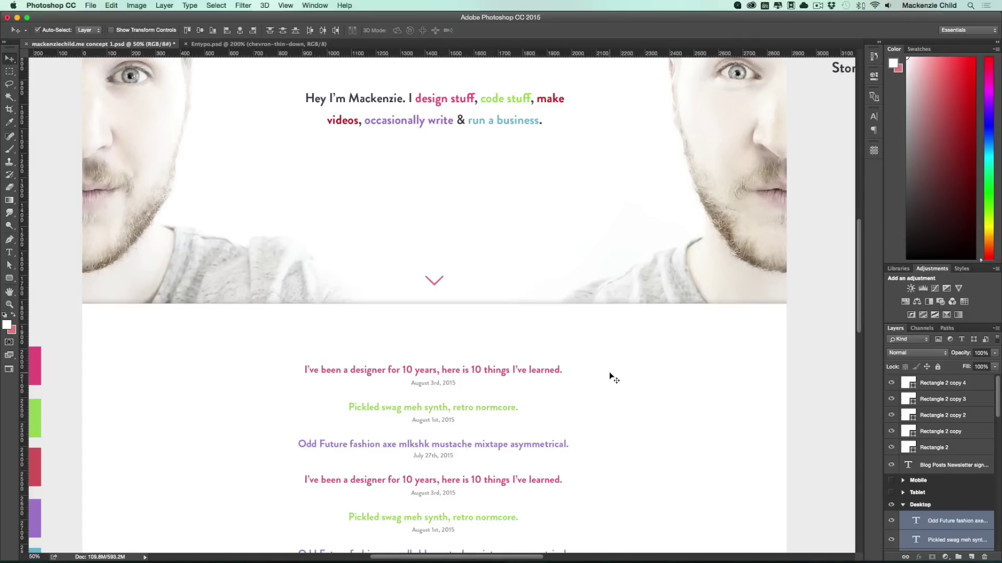
scroll(610, 375, "down", 5)
scroll(611, 376, "left", 3)
scroll(170, 361, "left", 3)
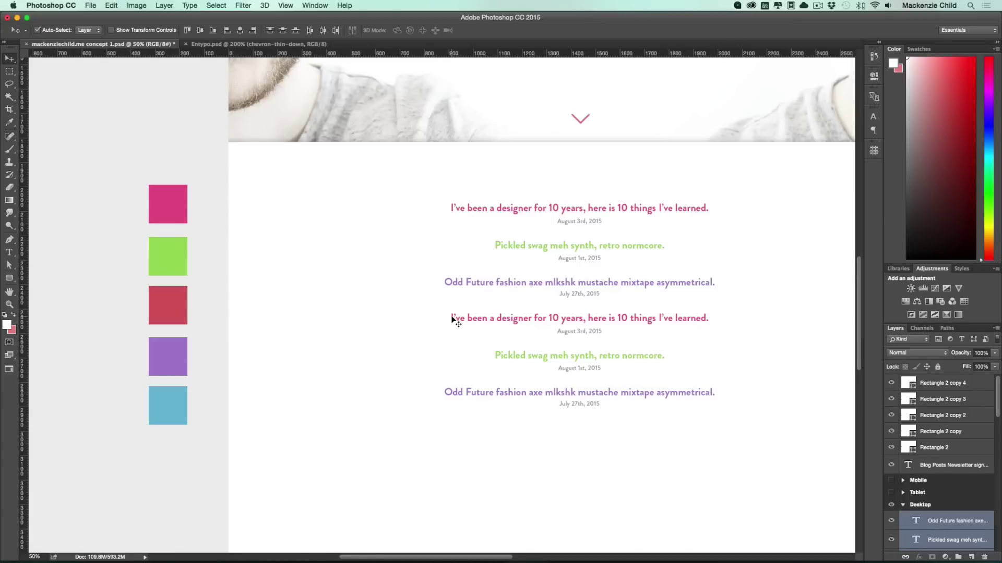
scroll(302, 320, "right", 3)
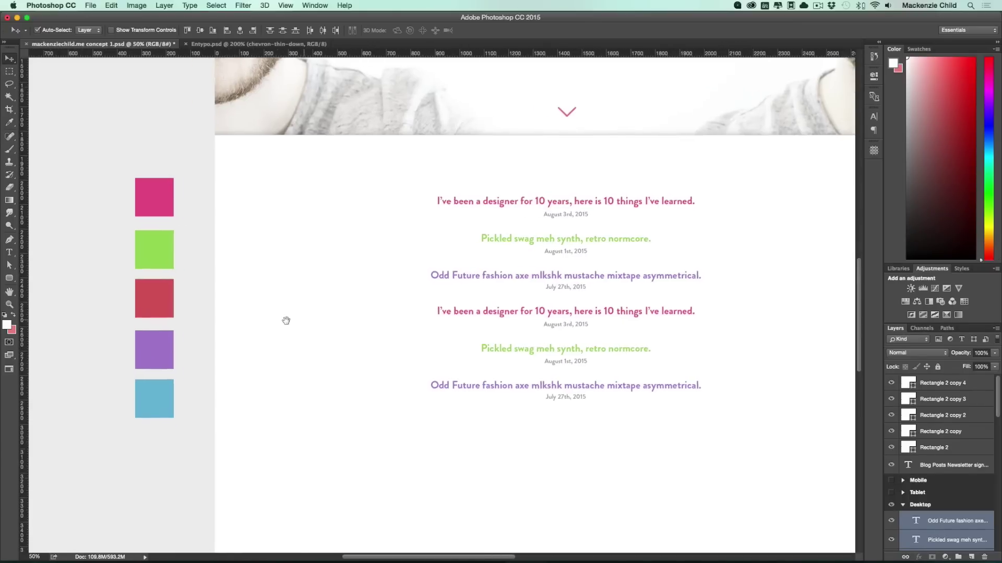
scroll(366, 339, "left", 4)
scroll(366, 339, "down", 1)
Switch to Chrome, go to codepen.io in a new tab and open the Unicasts Blog Design pen from the account's profile
key("super+Tab")
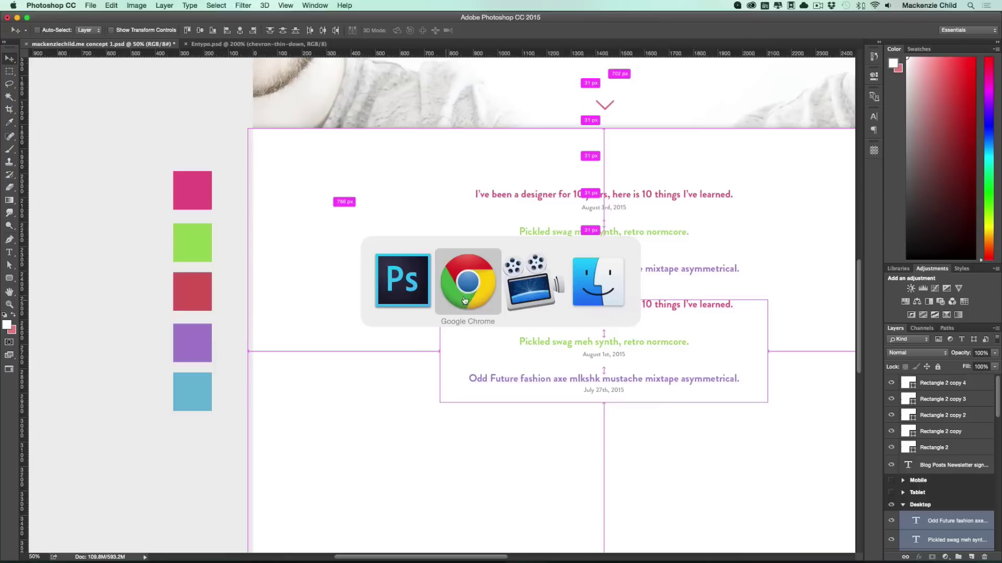
key("super+t")
type("codepen.io")
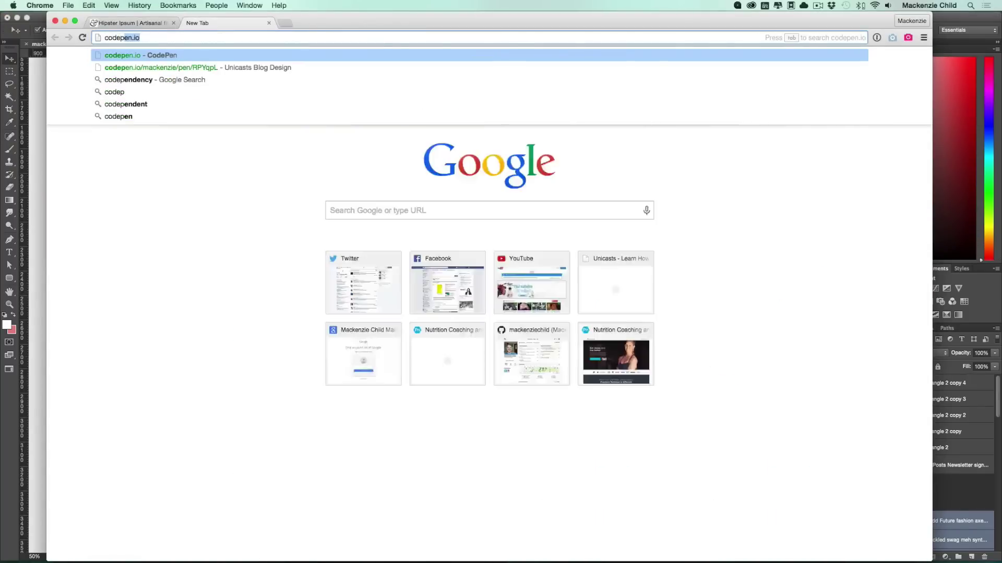
key("Return")
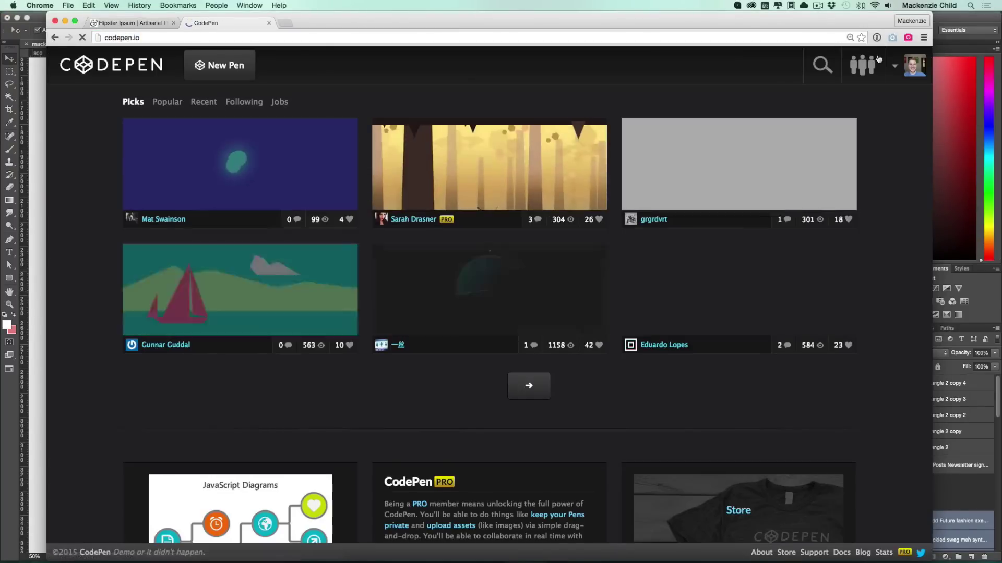
left_click(914, 65)
left_click(841, 156)
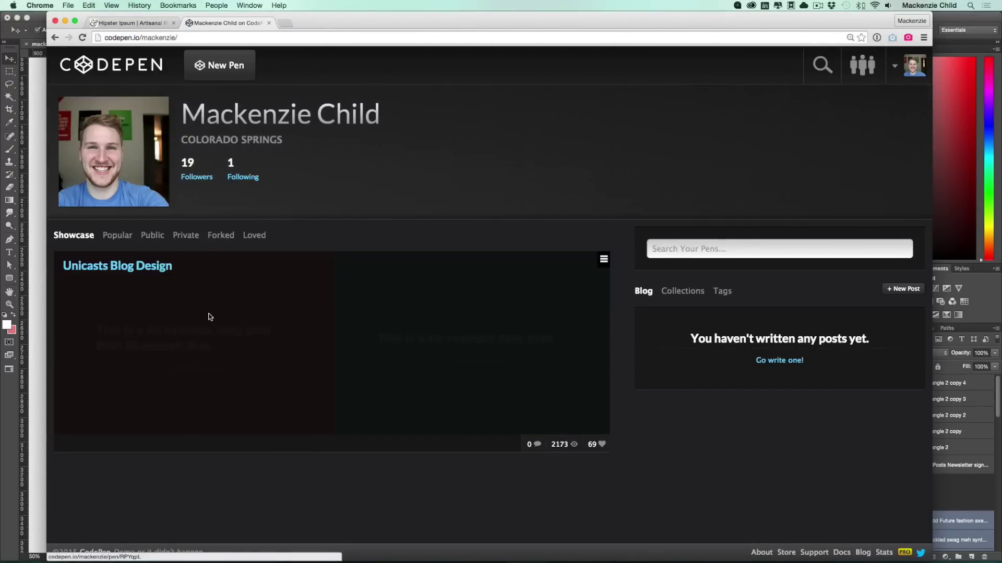
left_click(210, 315)
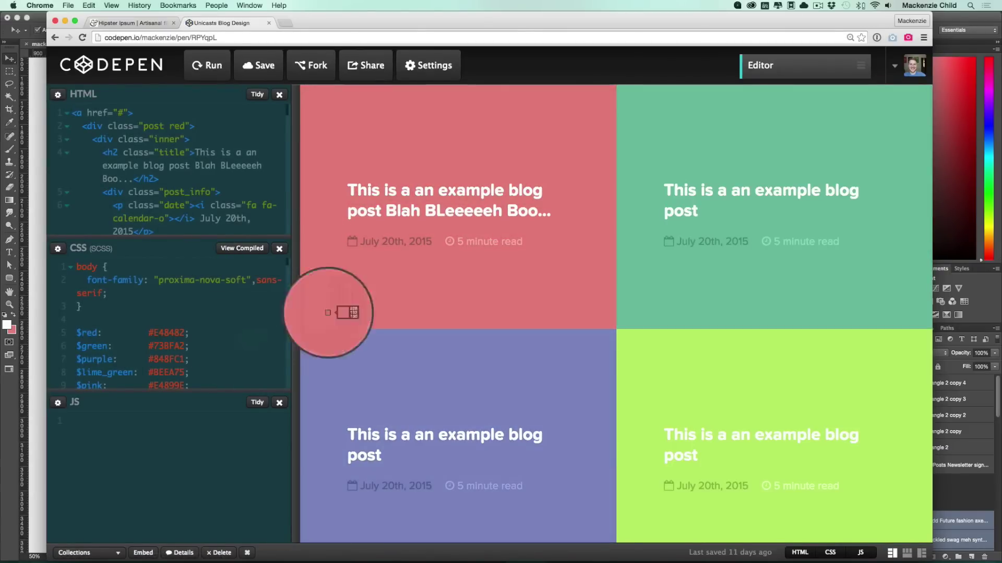
Return to Photoshop and recolour the red palette swatch with the pen's red, #E48482
key("super+Tab")
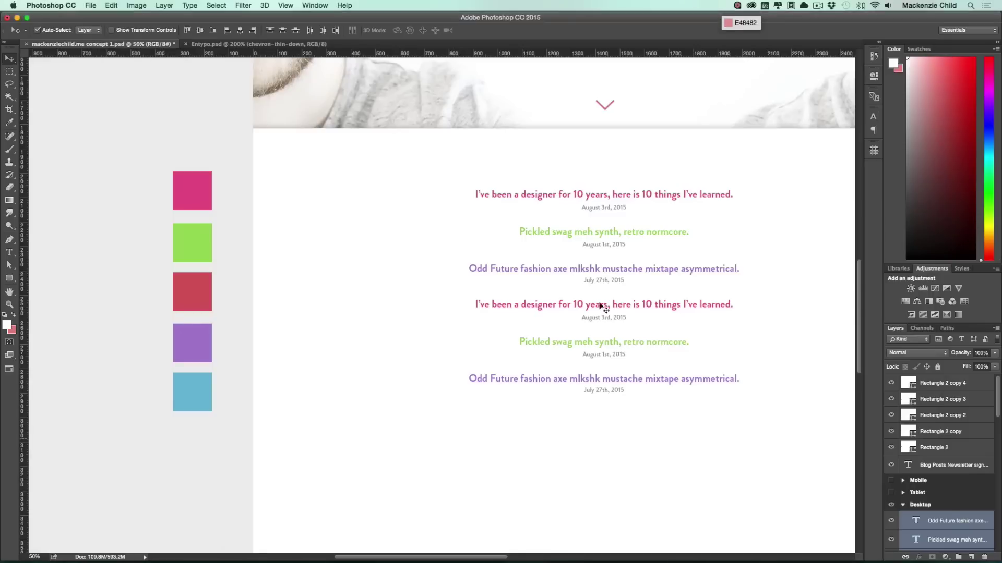
left_click(194, 292)
double_click(907, 415)
type("E48482")
key("Return")
Switch to Chrome, sample the green #73BFA2 from the Unicasts Blog Design pen's preview, and return to Photoshop
key("super+Tab")
key("super+shift+c")
left_click(656, 284)
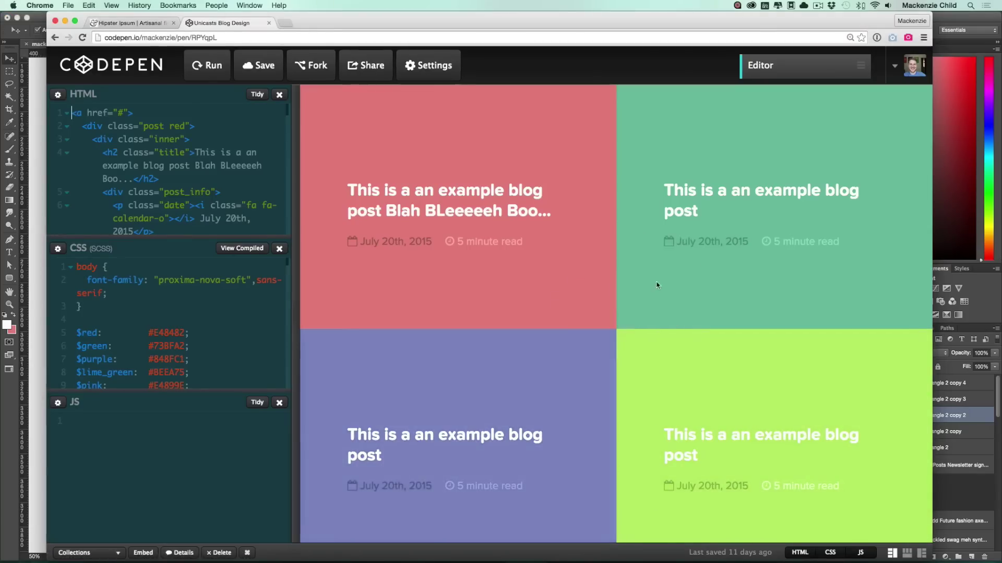
key("super+Tab")
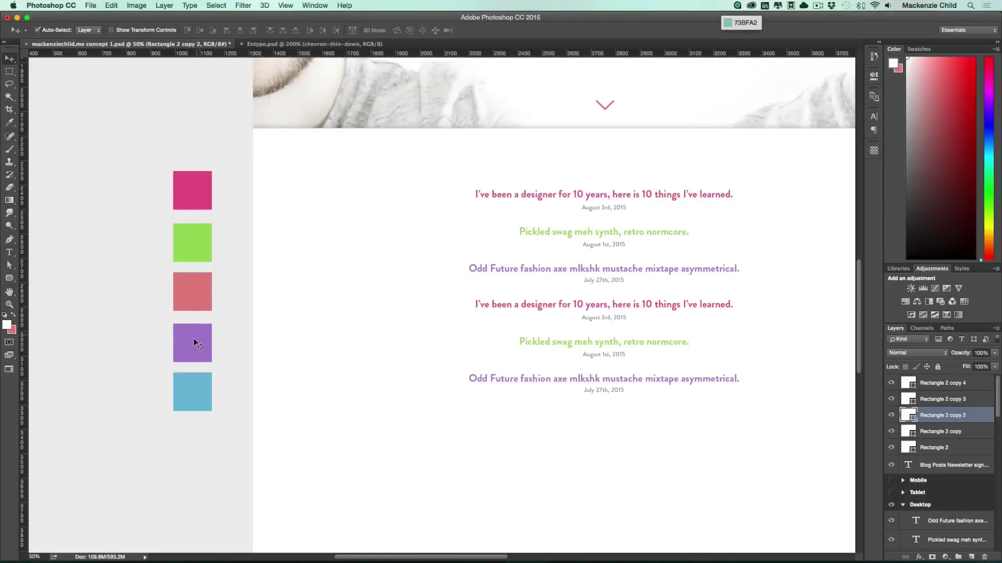
Duplicate the bright green palette swatch beside the original and recolour the copy with the pen's green, #73BFA2
key("Return")
key("v")
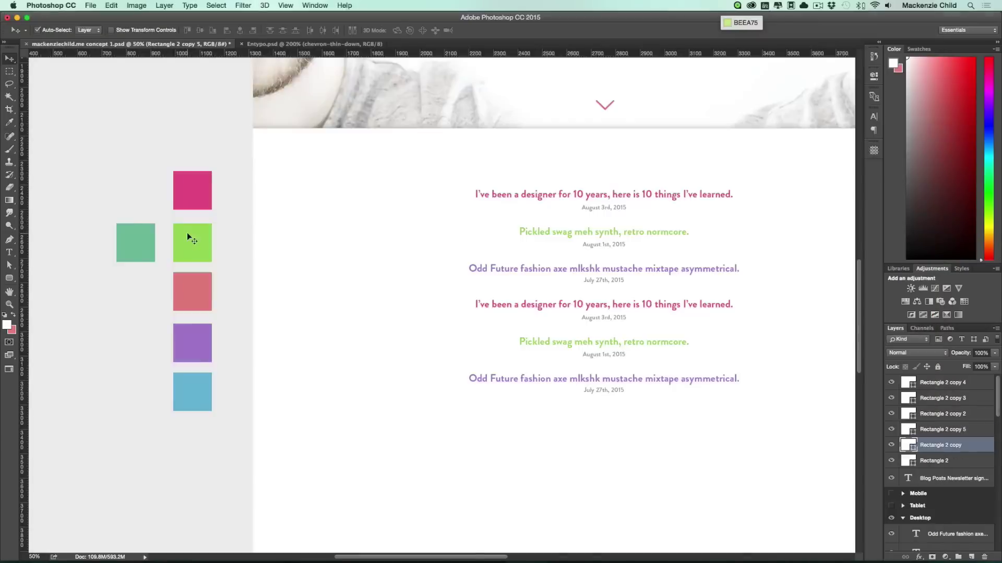
scroll(193, 239, "down", 3)
left_click_drag(192, 256, 135, 256)
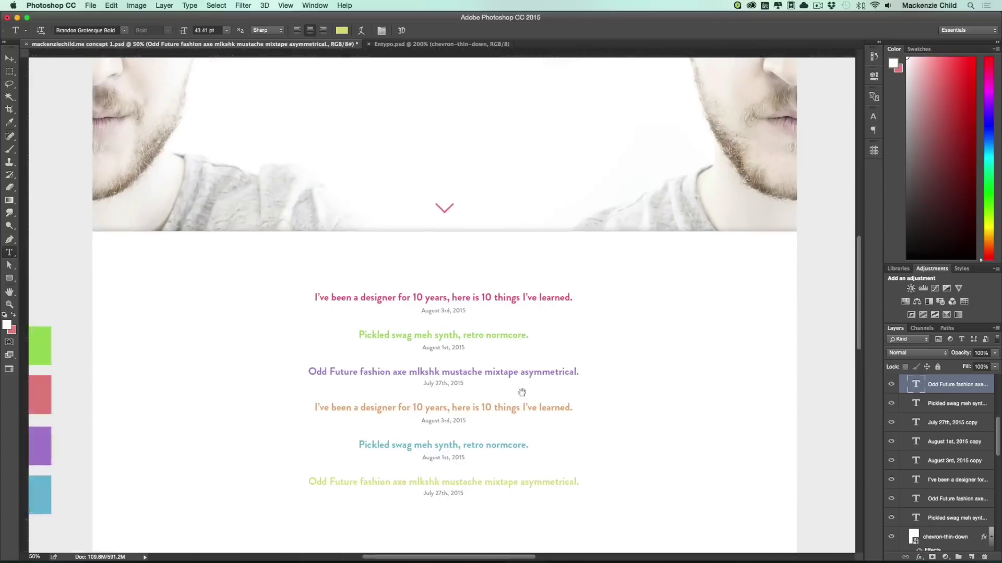
Examine the full list of six coloured blog titles against the hero section above and the palette swatches beside it
left_click_drag(454, 389, 516, 287)
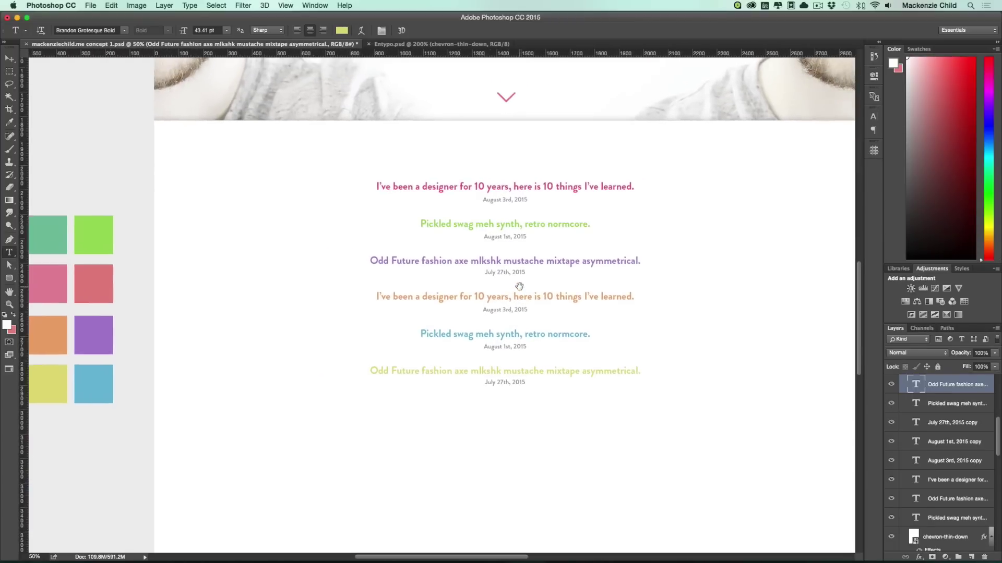
scroll(520, 285, "right", 3)
key("v")
scroll(599, 311, "up", 10)
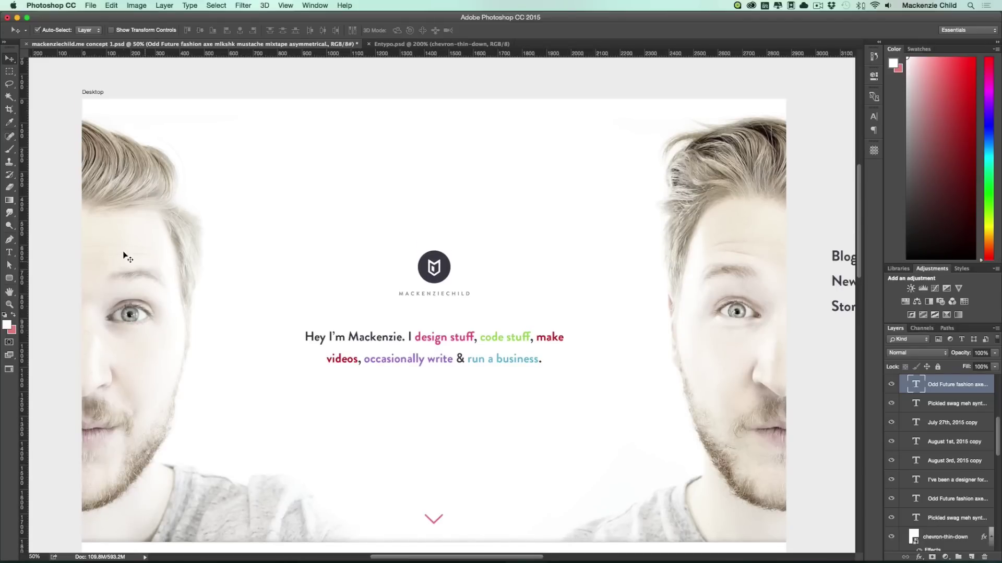
scroll(553, 395, "down", 5)
scroll(712, 409, "down", 4)
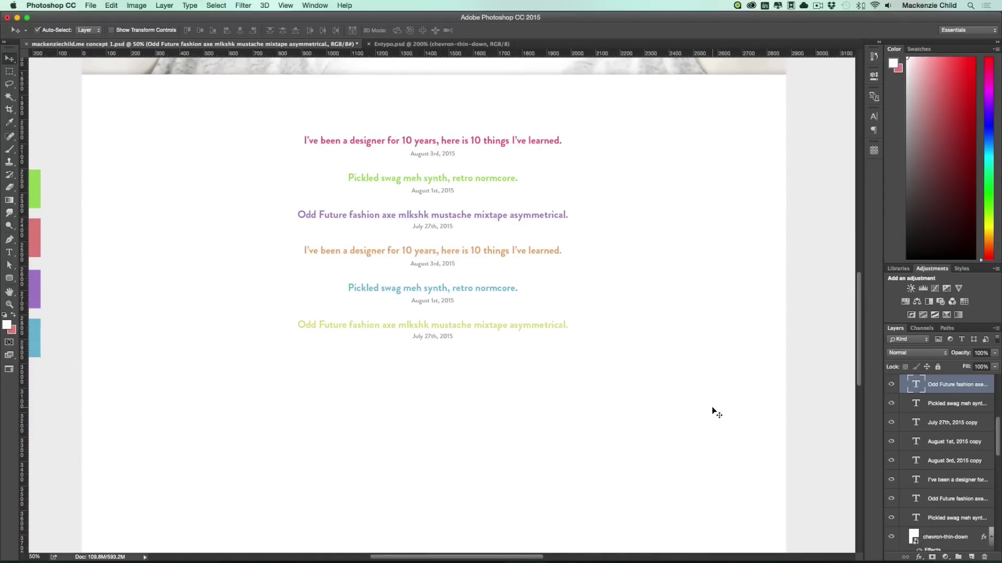
scroll(712, 408, "up", 1)
scroll(711, 408, "left", 1)
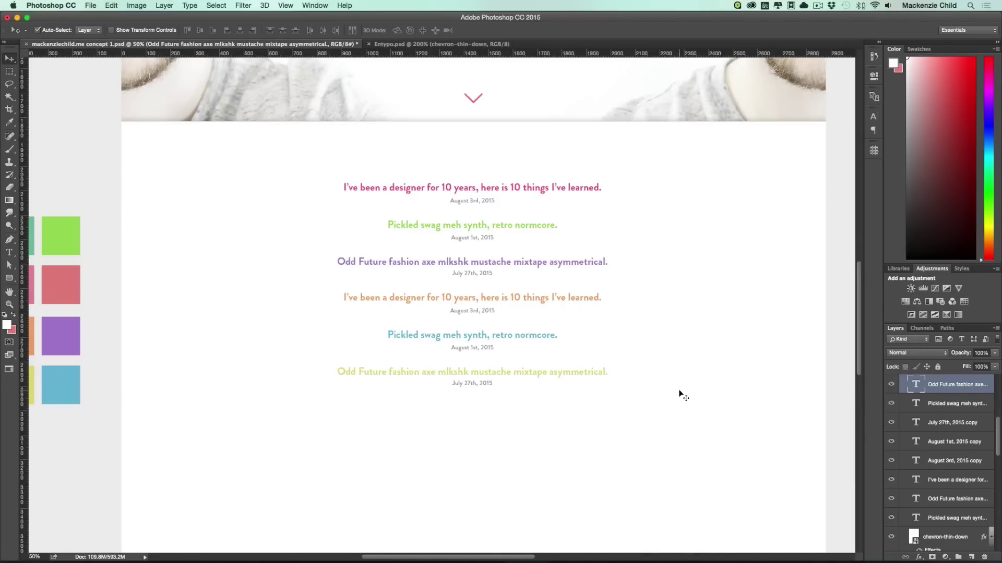
scroll(680, 392, "right", 2)
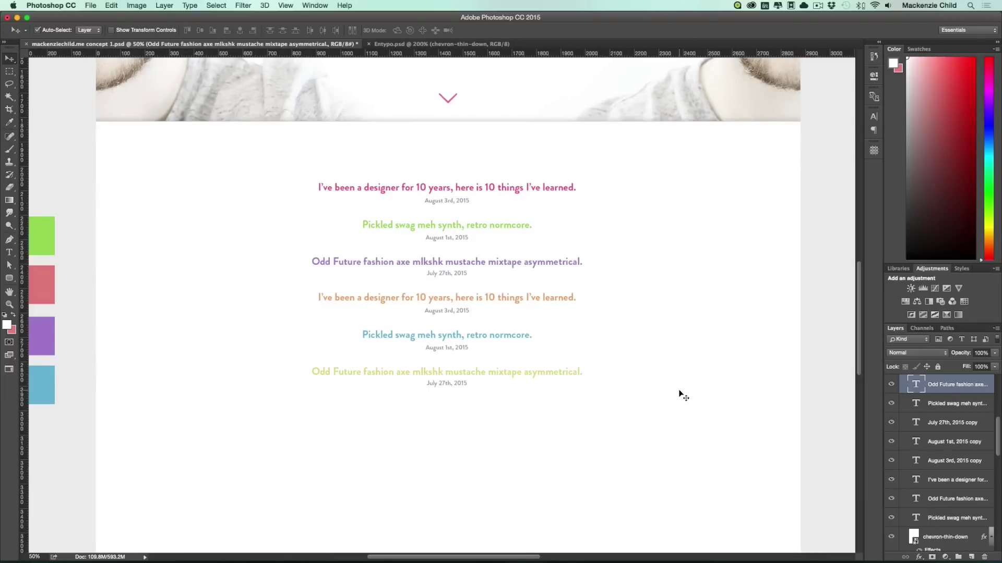